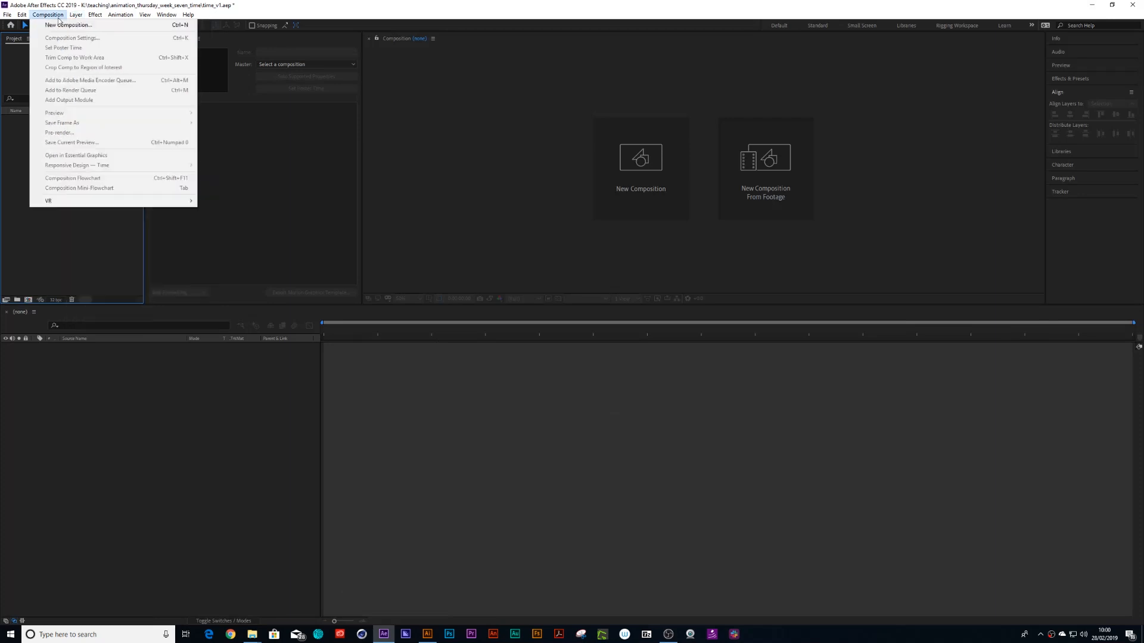
Step: Create a new composition named "ball"
click(59, 24)
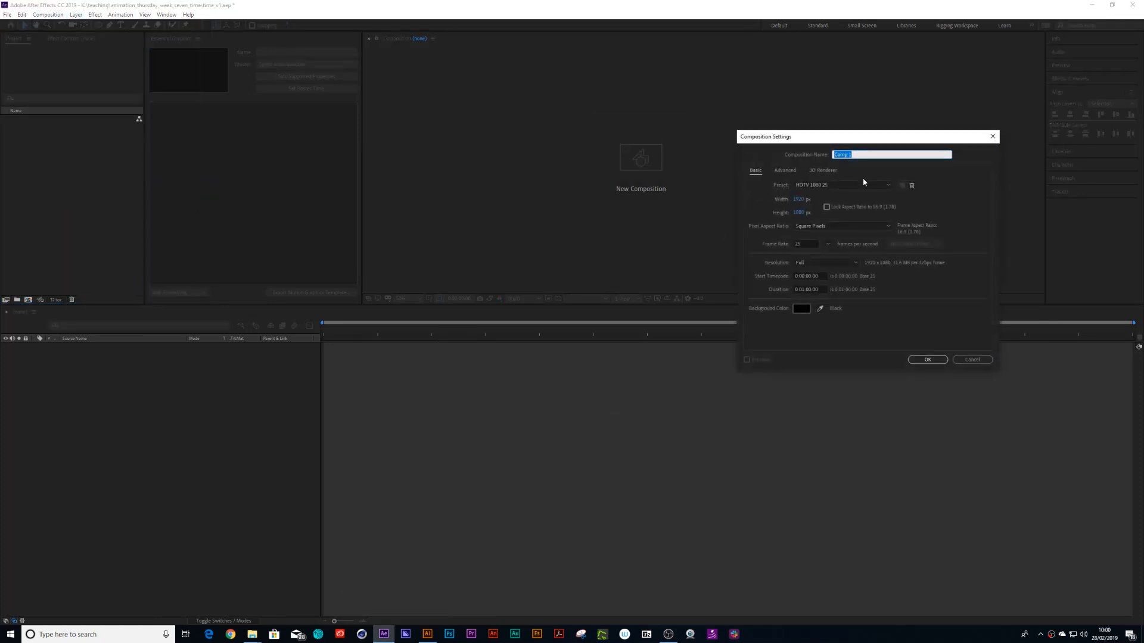
text(bo)
text(ll)
key(Return)
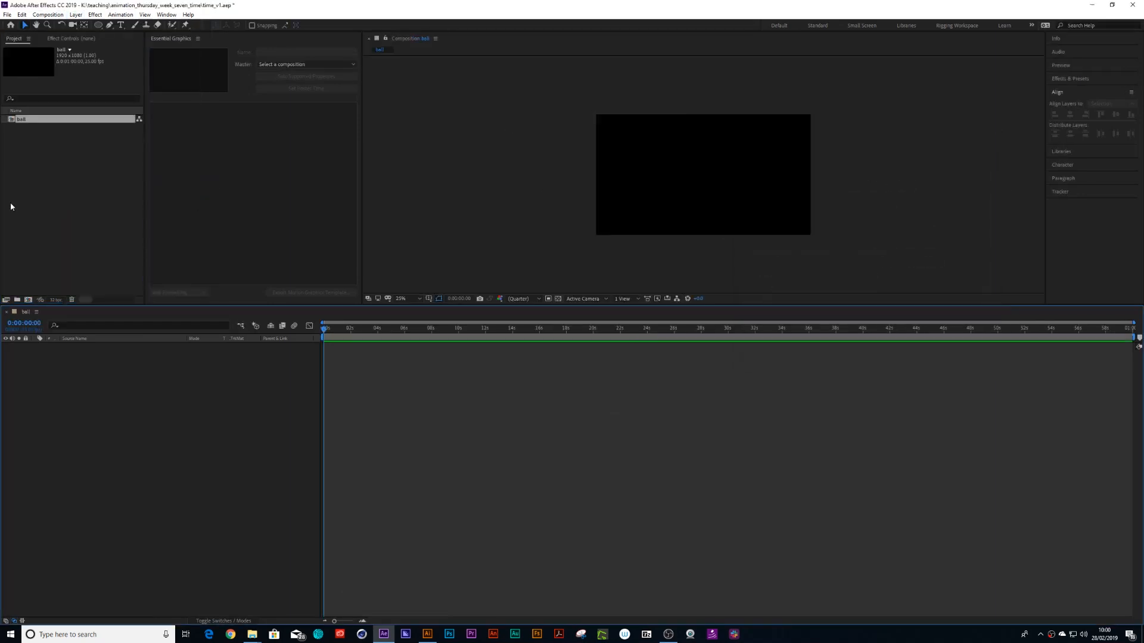
Step: Draw a red circle slightly left of the composition's centre with the Ellipse tool
click(98, 26)
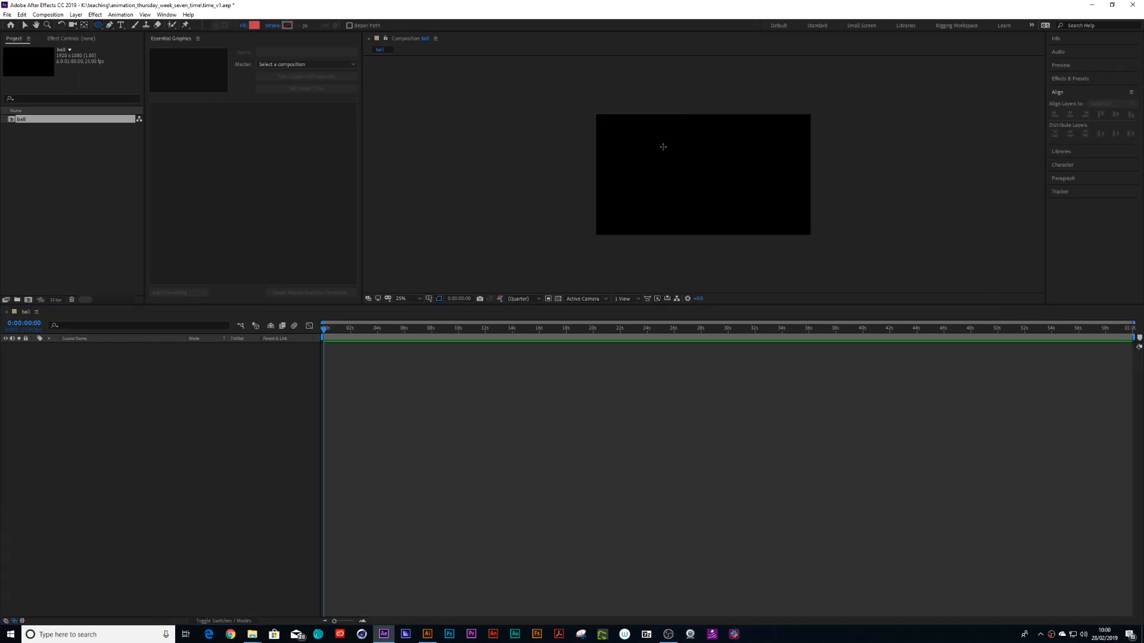
drag(667, 162, 707, 193)
key(v)
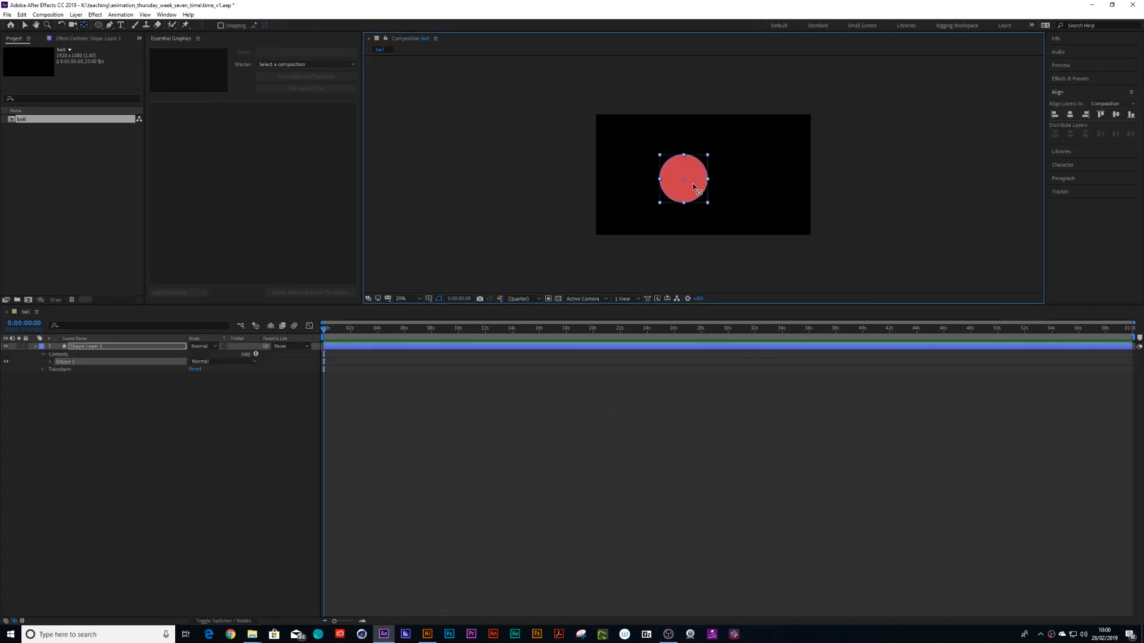
Step: Centre the circle layer's anchor point in the middle of the shape
click(133, 441)
click(92, 346)
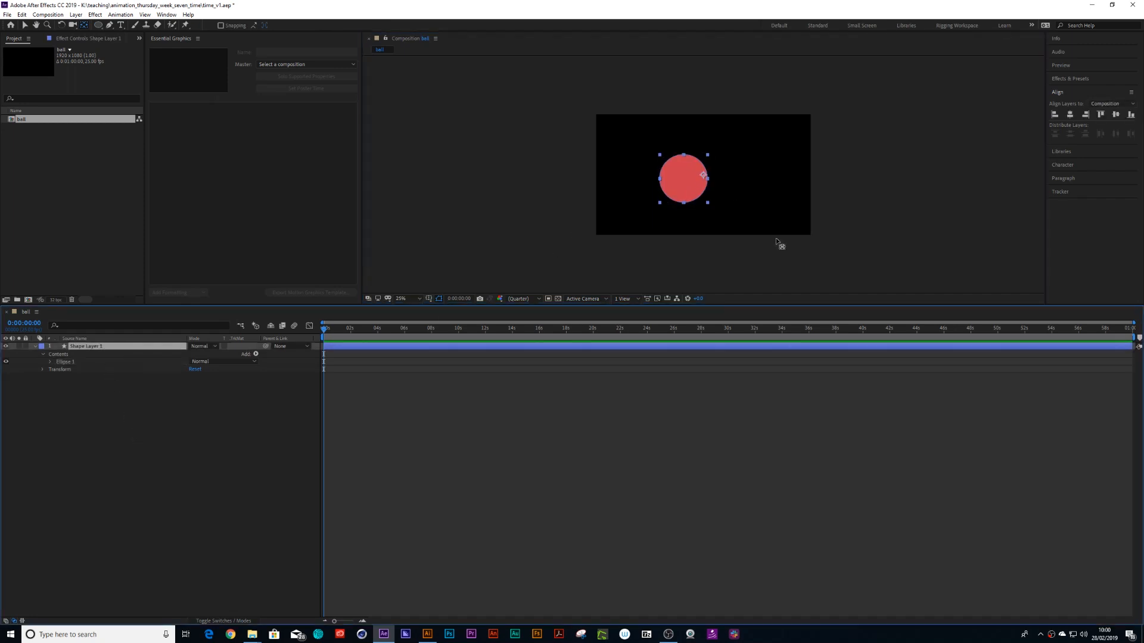
click(703, 177)
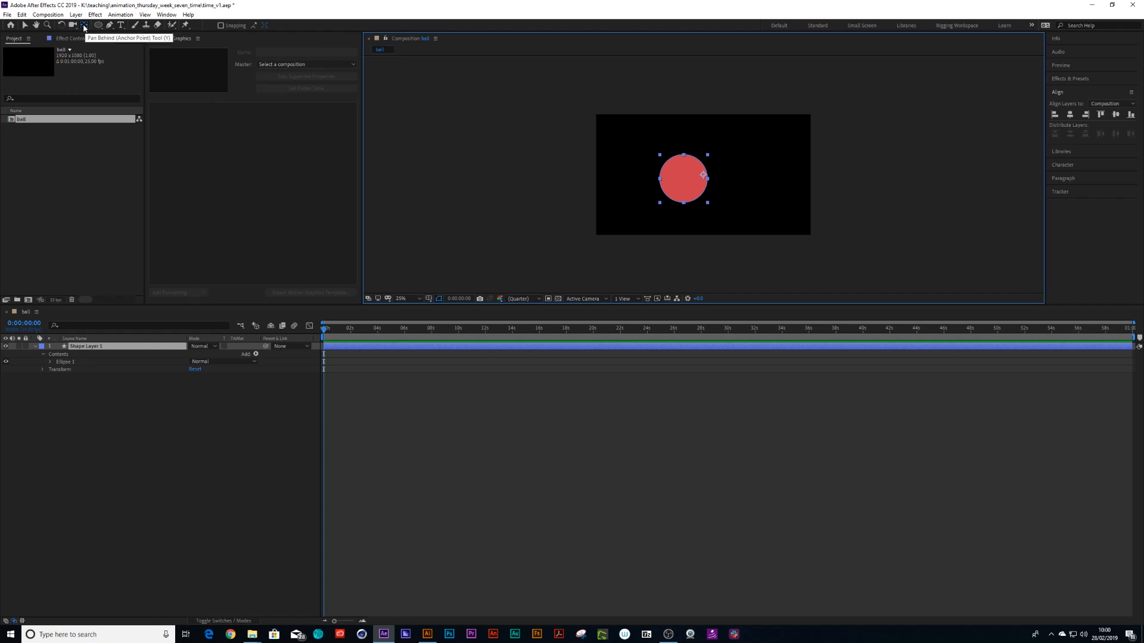
key(ctrl+alt+Home)
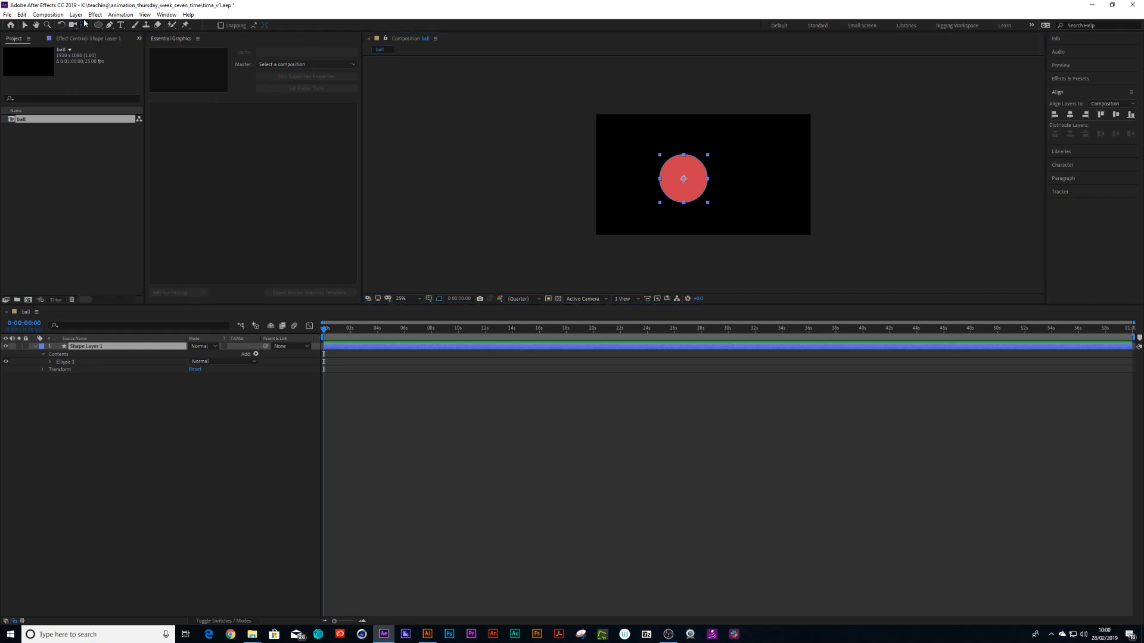
Step: Move the circle into the left part of the frame and scale it down to about 46%
scroll(480, 210, up, 2)
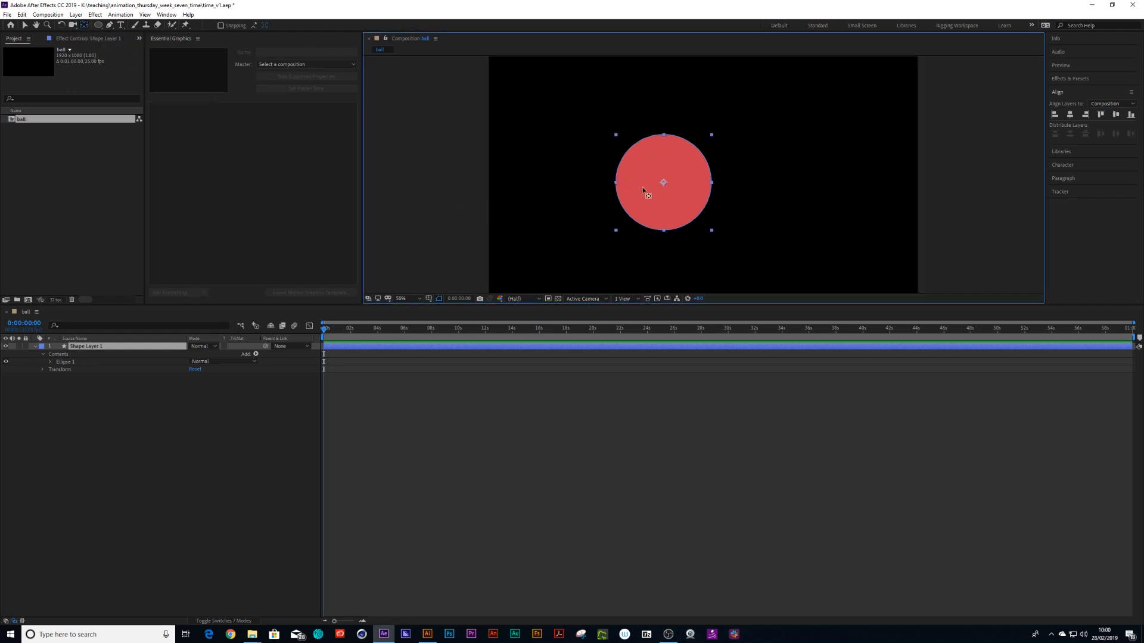
key(v)
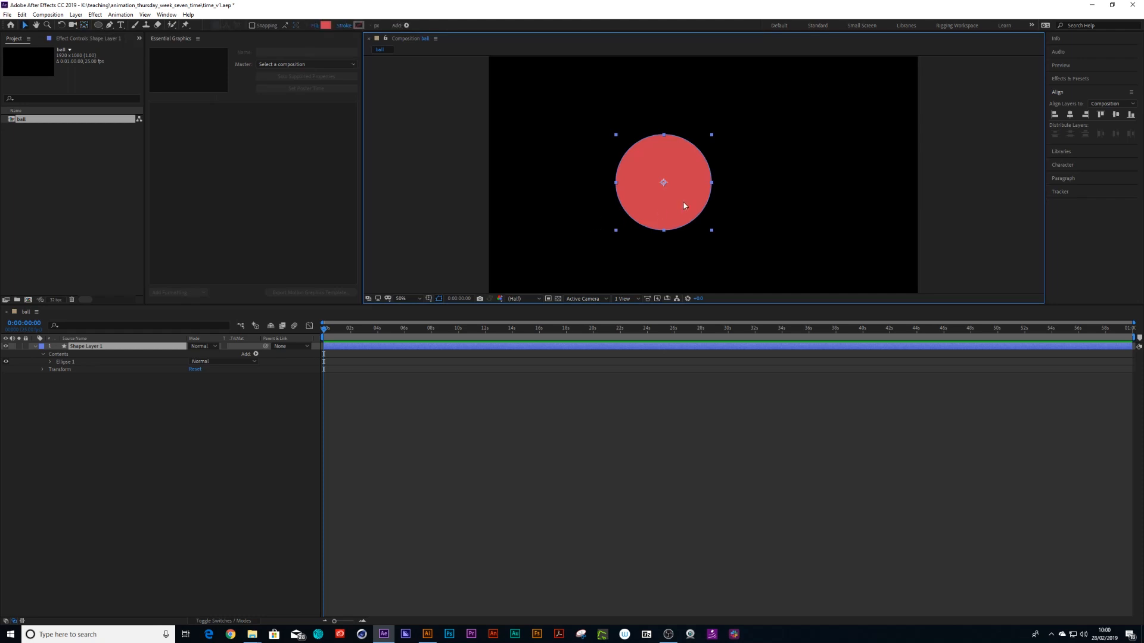
mouse_move(685, 203)
mouse_down()
mouse_move(595, 253)
mouse_move(634, 222)
mouse_up()
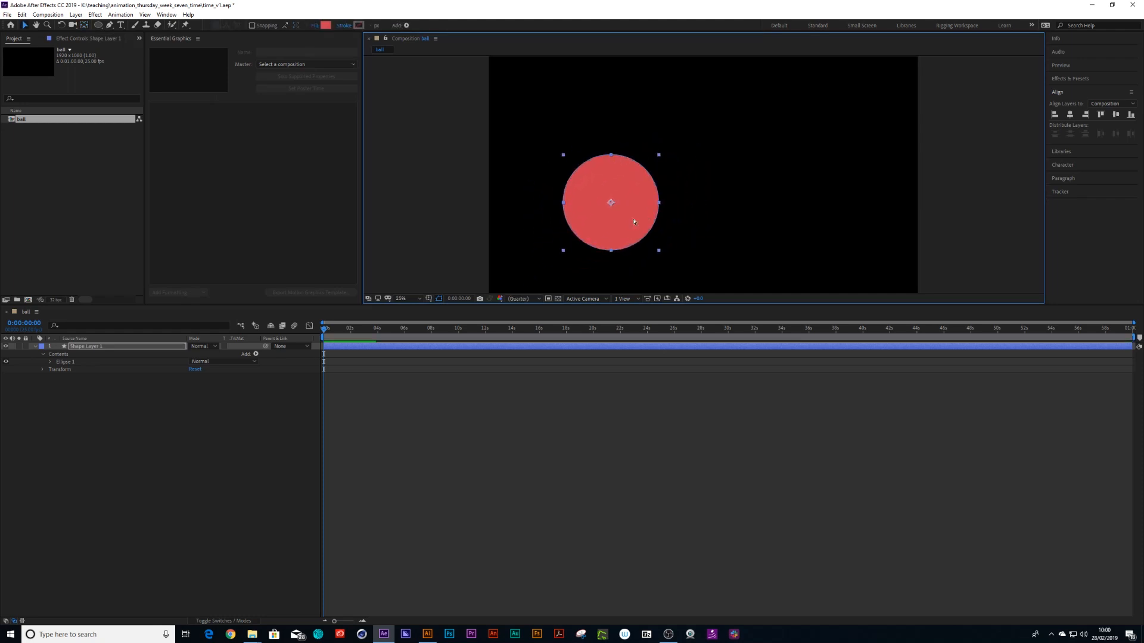
scroll(633, 222, down, 2)
key(s)
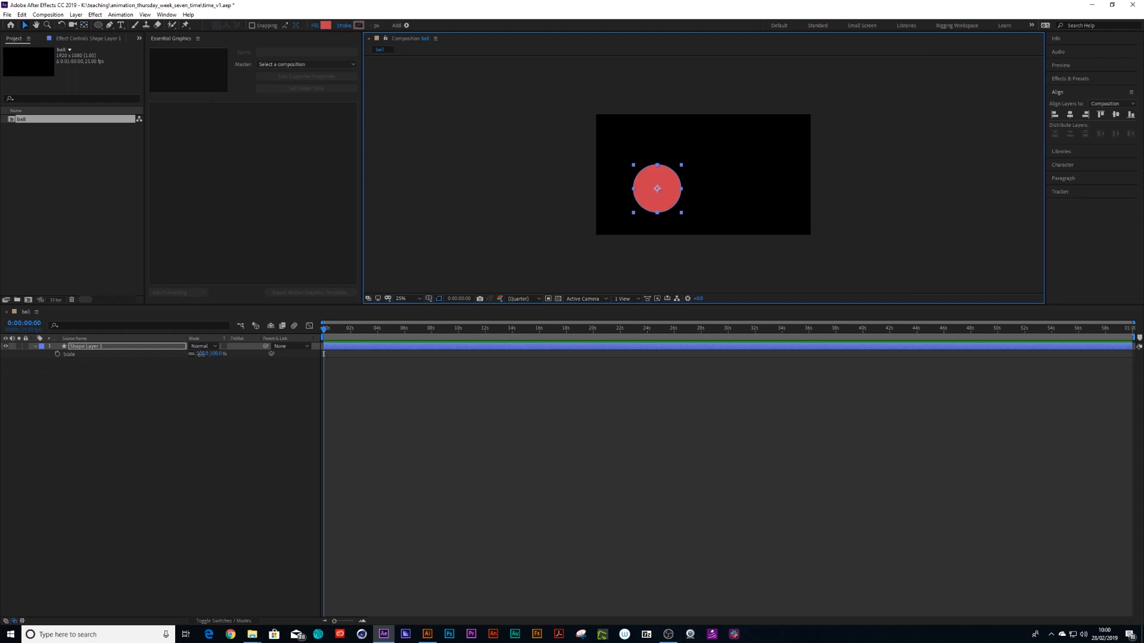
drag(197, 353, 197, 375)
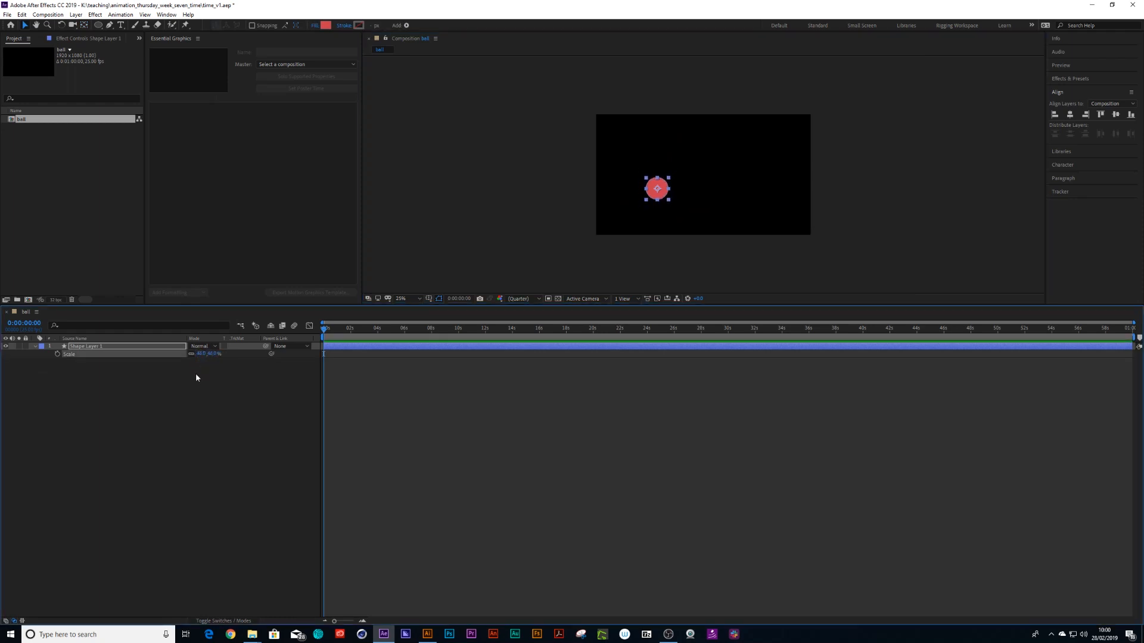
scroll(690, 244, up, 2)
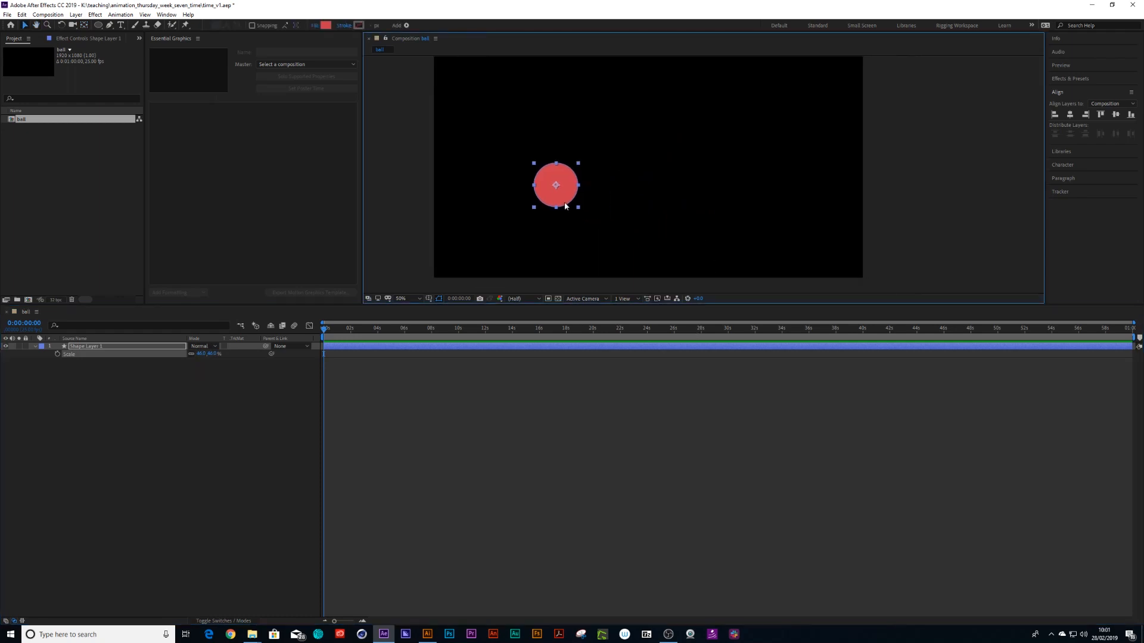
drag(563, 192, 535, 192)
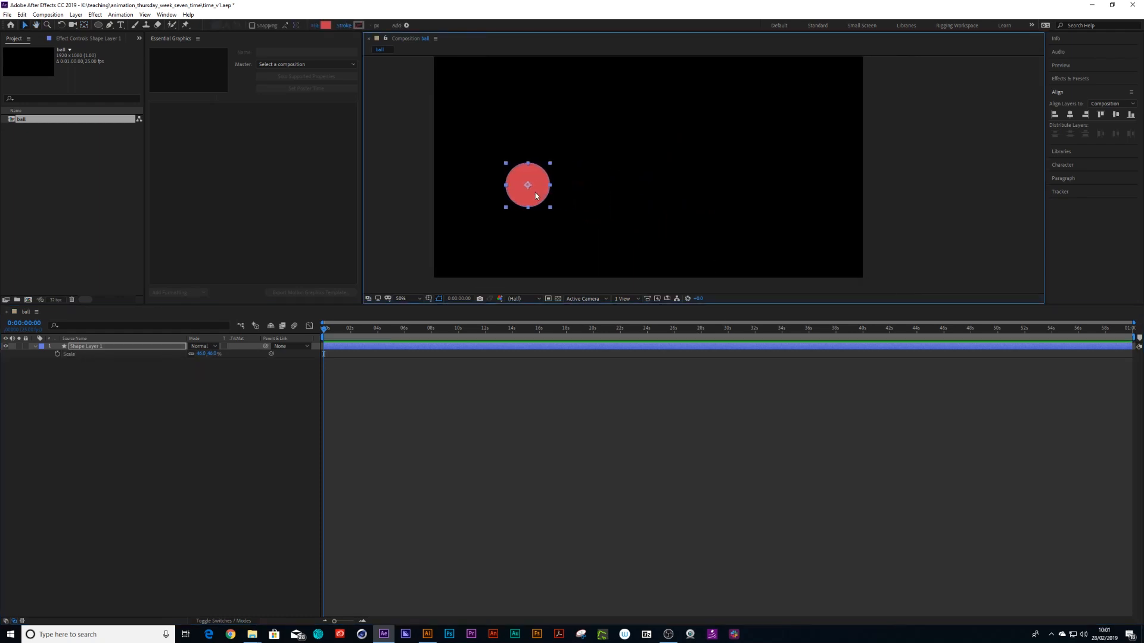
Step: Rename the shape layer "ball"
click(86, 377)
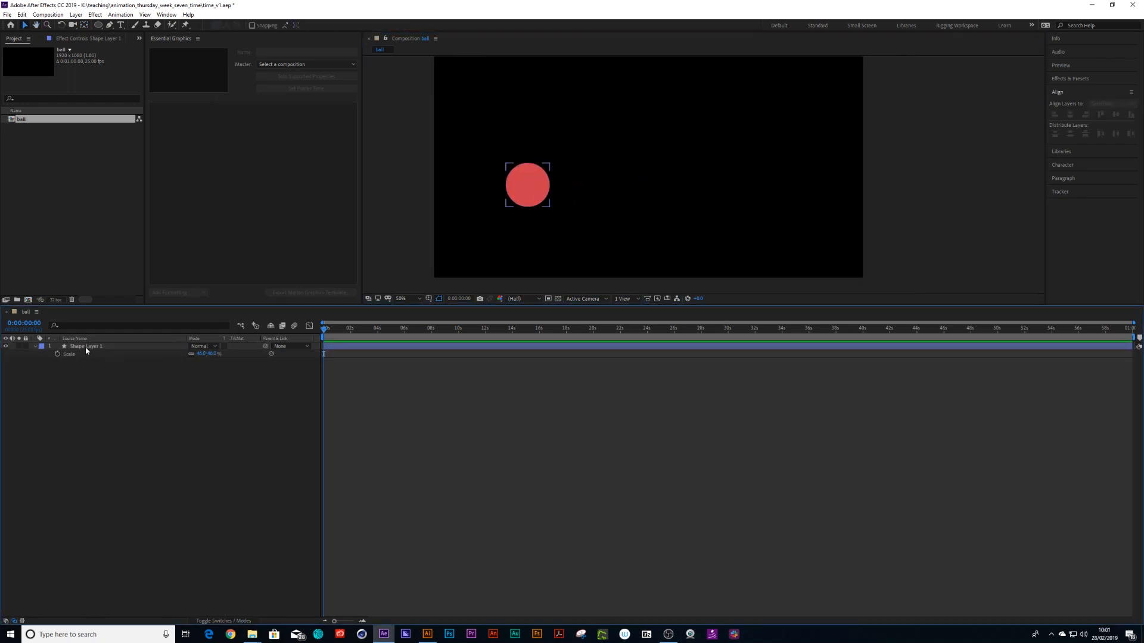
click(85, 347)
key(Return)
text(ball)
key(Return)
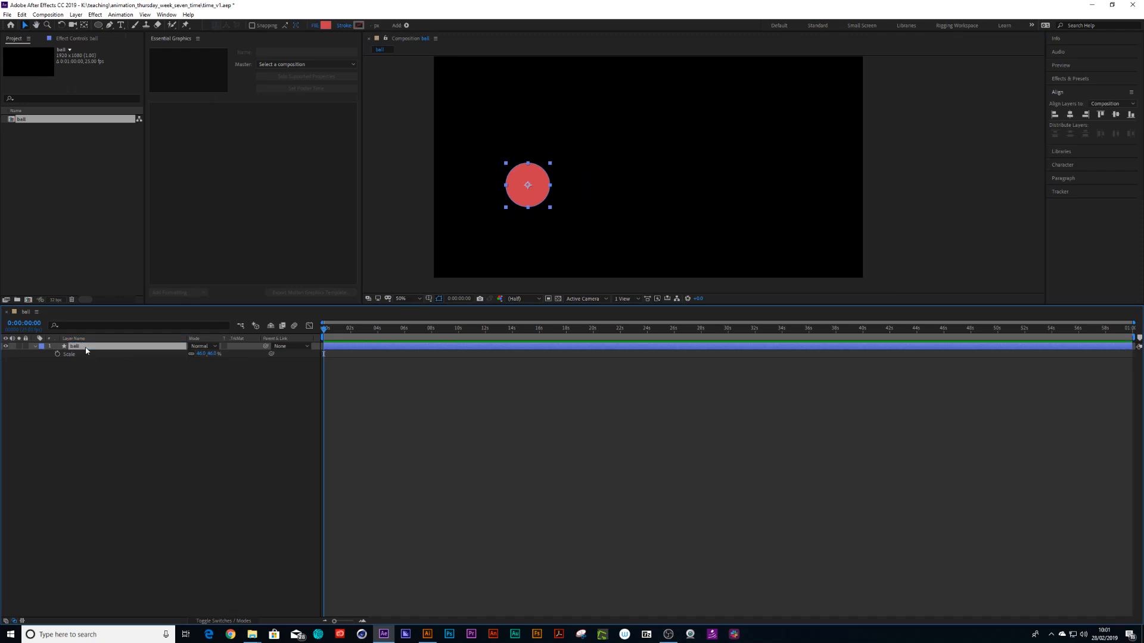
Step: Separate the ball layer's Position into X and Y dimensions
key(p)
click(72, 356)
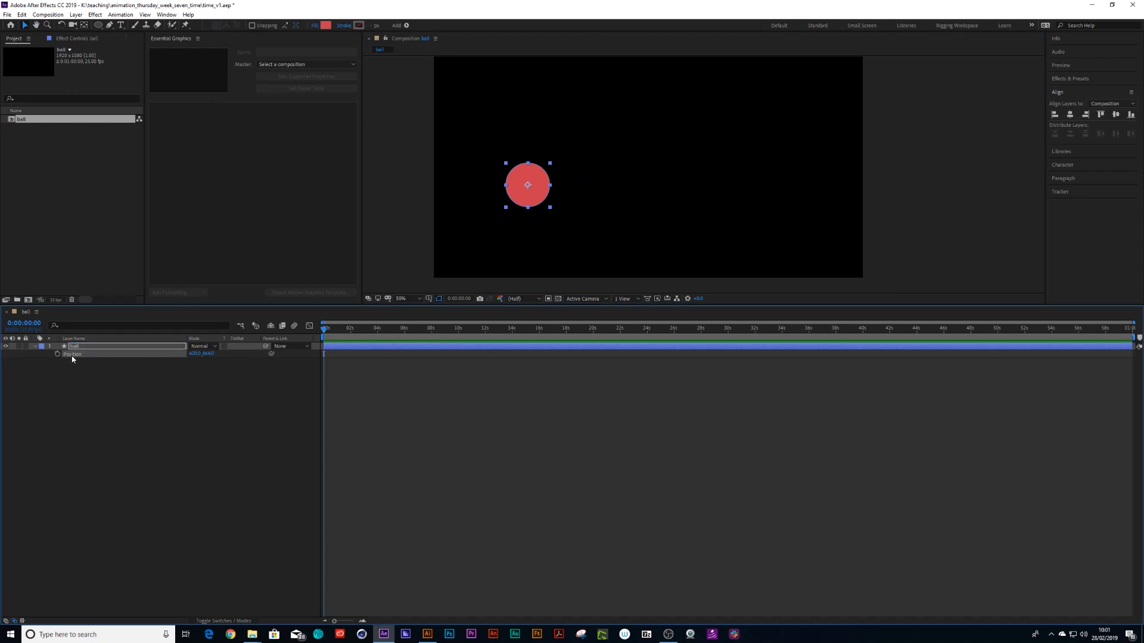
right_click(74, 359)
click(90, 373)
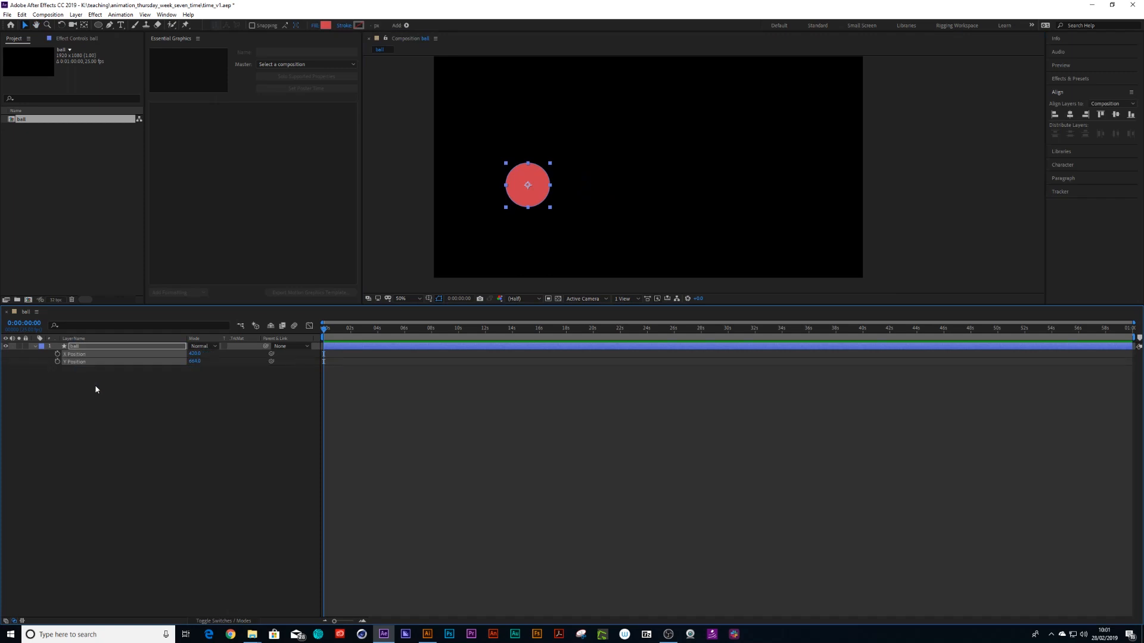
Step: Enable keyframing for the ball's Y Position at the first frame and add a second keyframe at frame 10
click(58, 361)
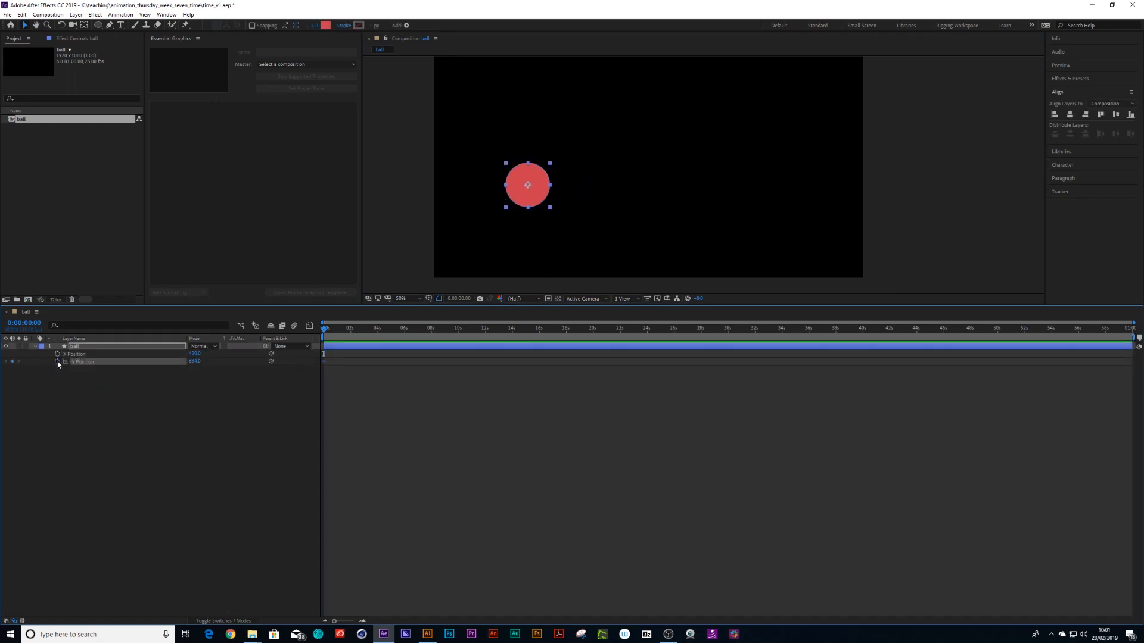
key(shift+Page_Down)
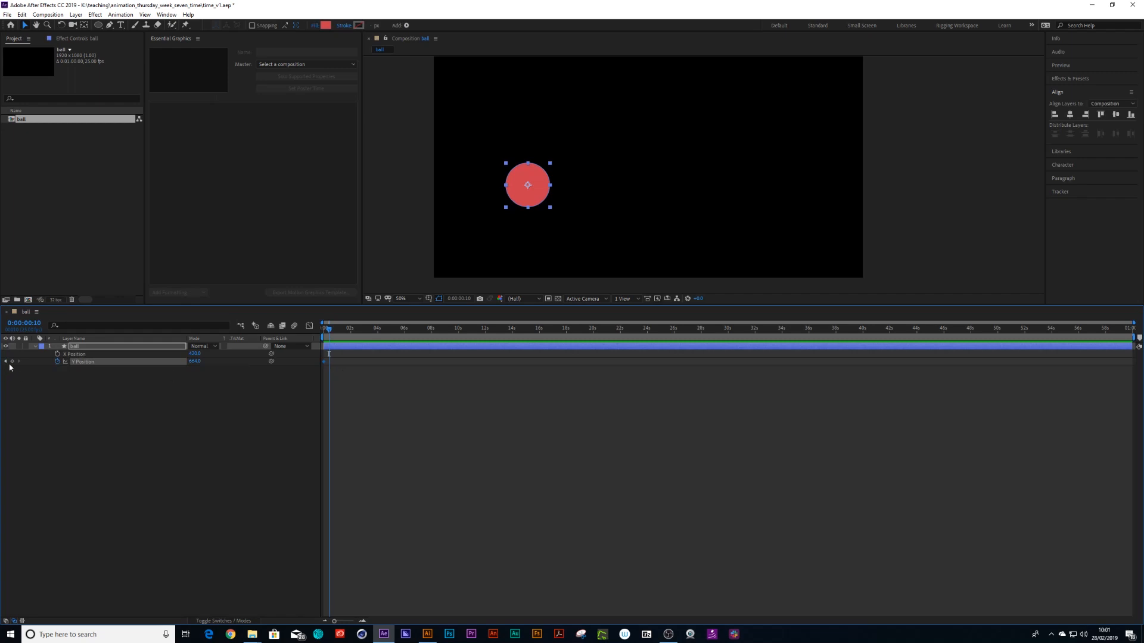
key(=)
key(=)
key(=)
key(=)
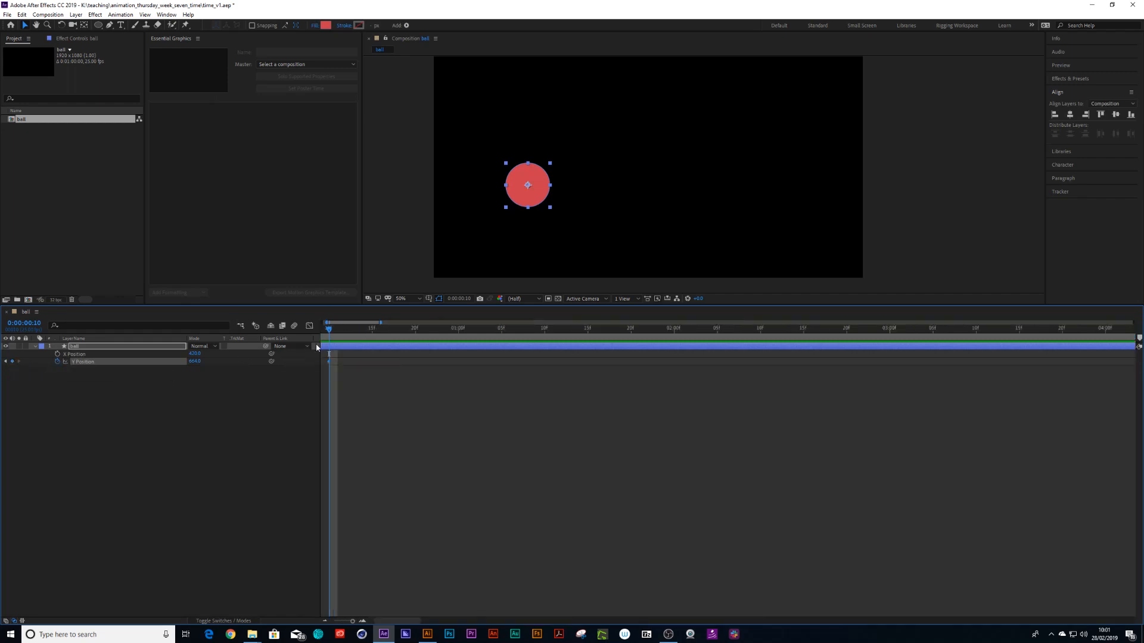
Step: Raise the ball to a Y Position of 204 at the frame 10 keyframe
drag(329, 330, 412, 357)
key(shift+Up)
key(shift+Up)
key(shift+Up)
key(shift+Up)
key(shift+Up)
key(shift+Up)
key(shift+Up)
key(shift+Up)
key(shift+Up)
key(shift+Up)
key(shift+Up)
key(shift+Up)
key(shift+Up)
key(shift+Up)
key(shift+Up)
key(shift+Up)
key(shift+Up)
key(shift+Up)
key(shift+Up)
key(shift+Up)
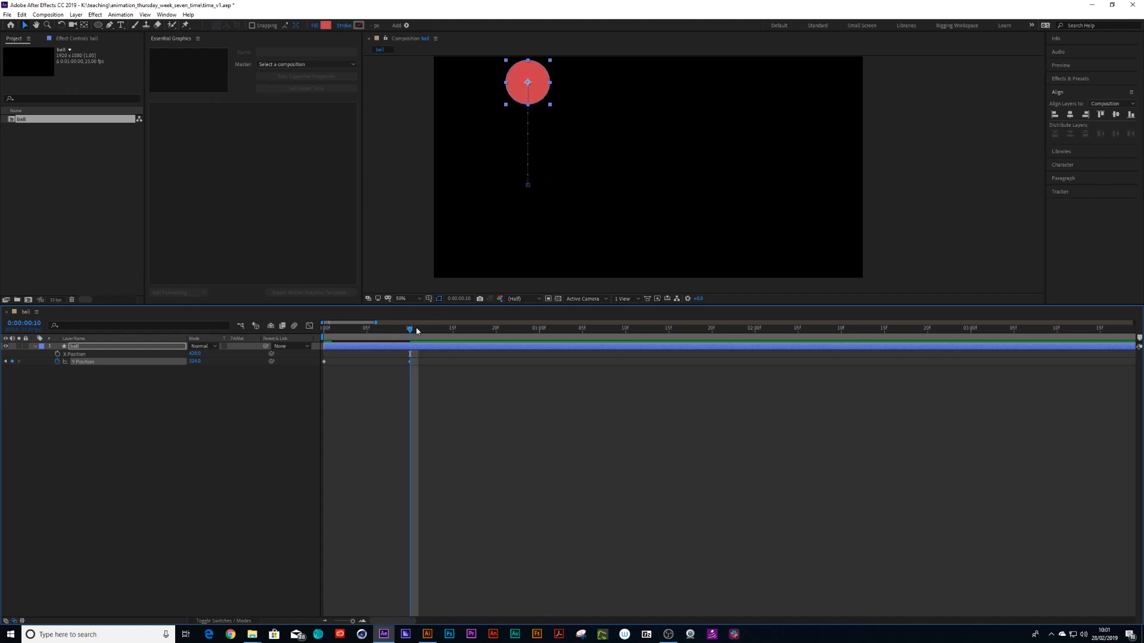
Step: Lower the ball to a Y Position of 724 at the first frame
drag(416, 331, 293, 355)
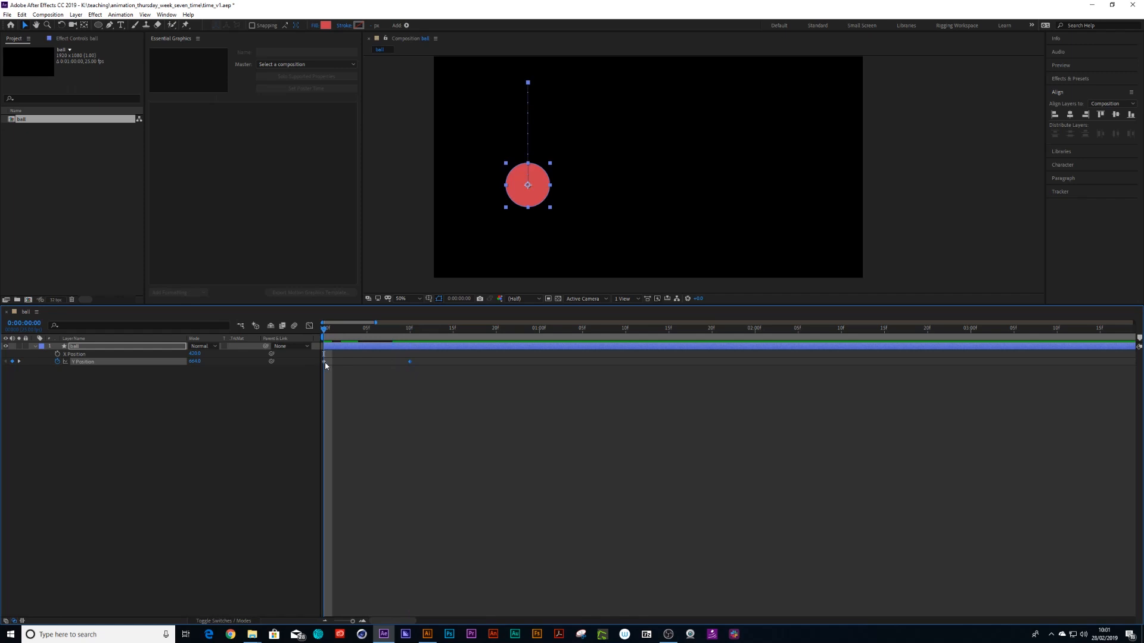
key(shift+Down)
key(shift+Down)
key(shift+Down)
key(shift+Down)
key(shift+Down)
key(shift+Down)
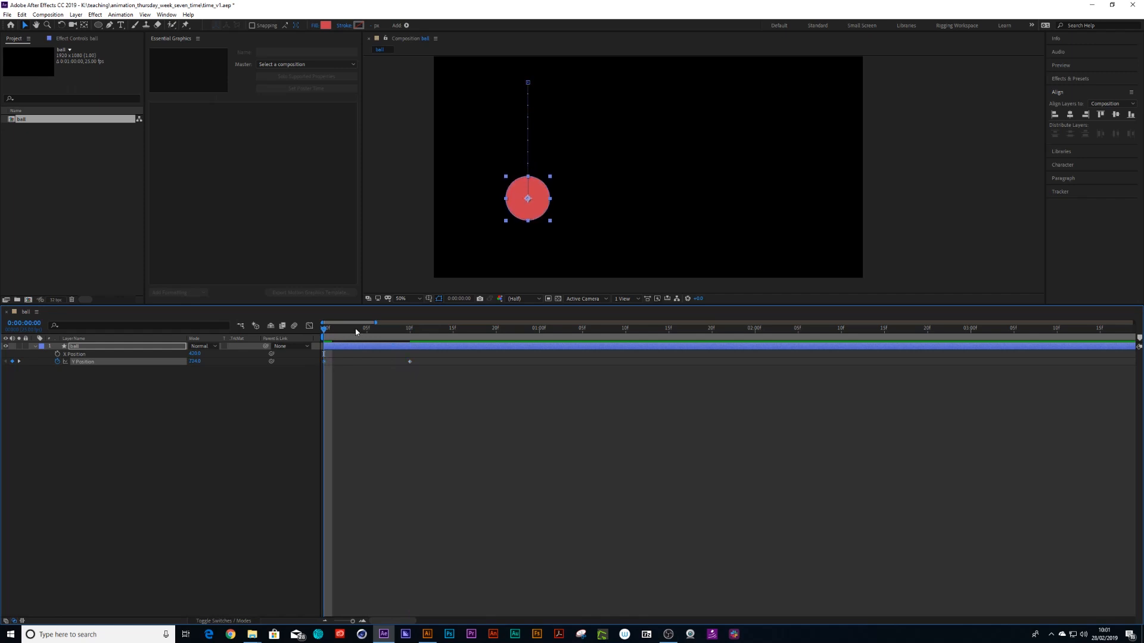
Step: Copy the first Y Position keyframe to frame 20 to bring the ball back down
drag(355, 331, 409, 340)
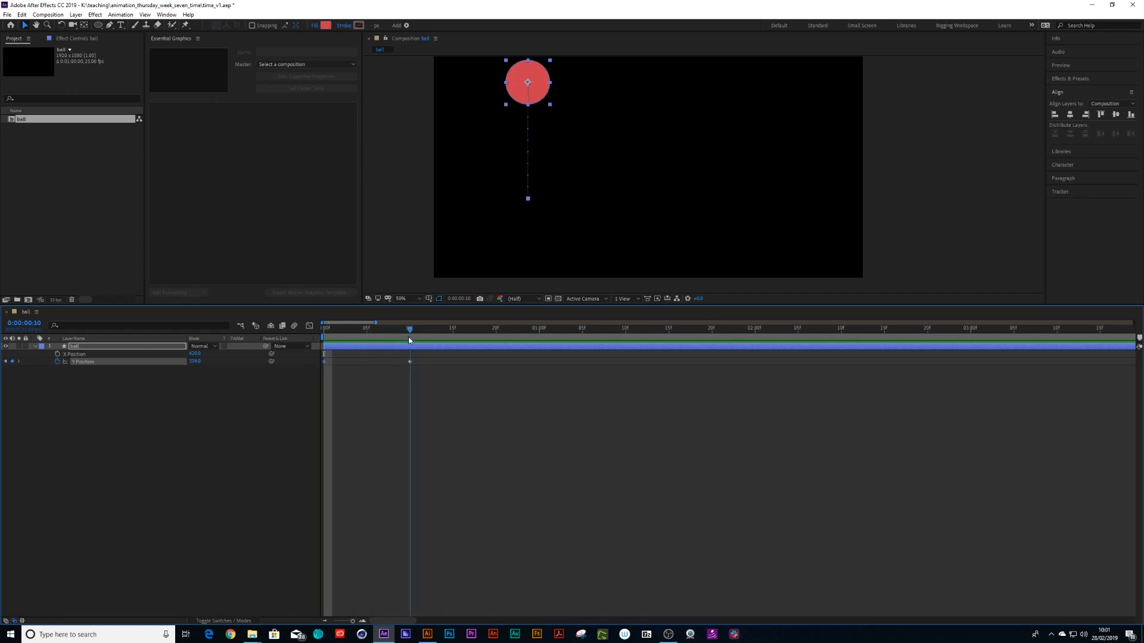
key(shift+Page_Down)
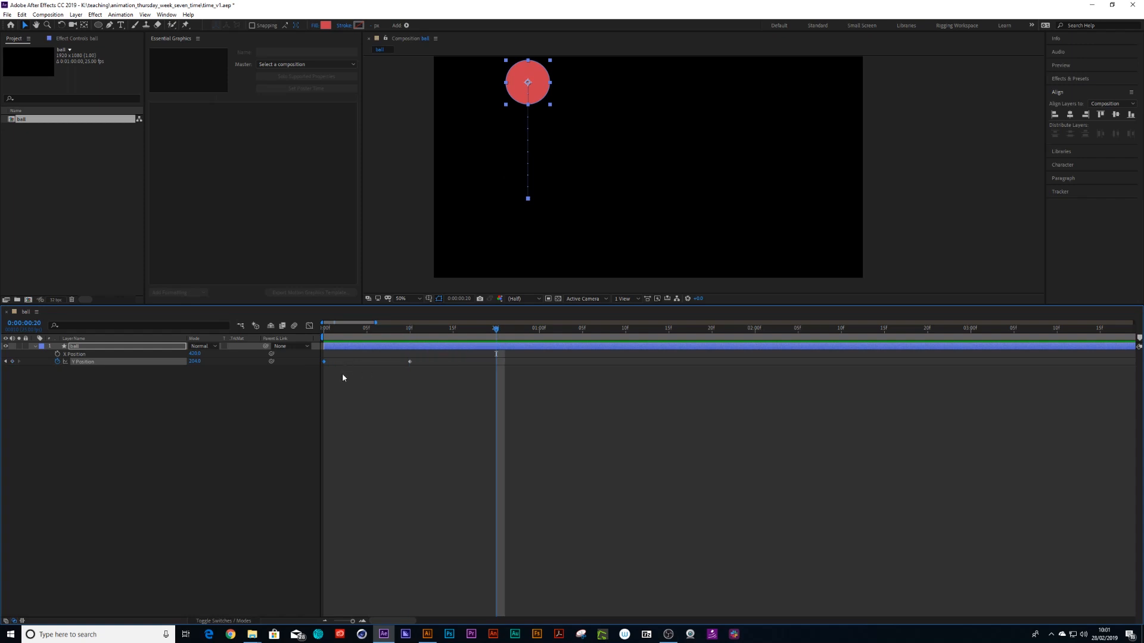
drag(341, 379, 321, 356)
key(ctrl+v)
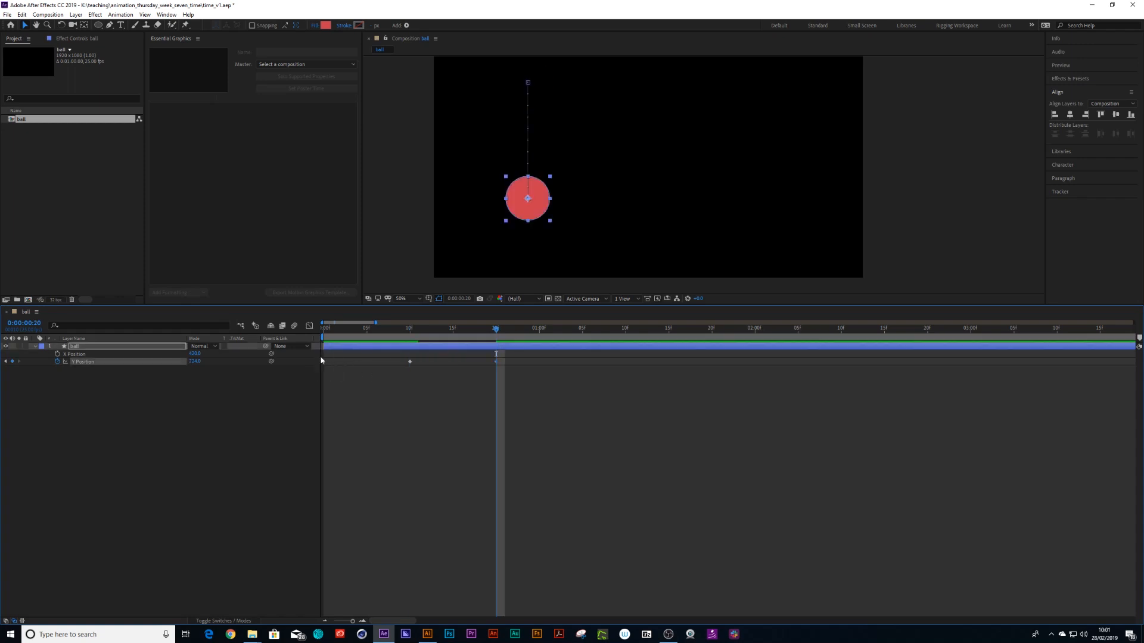
Step: Preview the ball's up-and-down movement from the start of the timeline
key(Home)
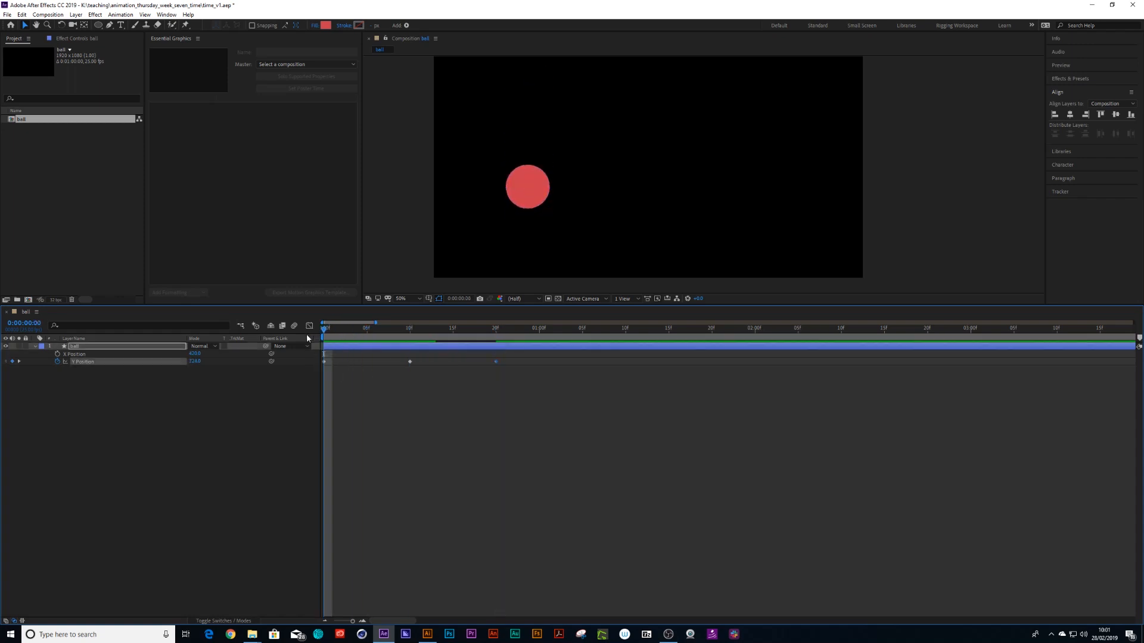
key(space)
click(433, 330)
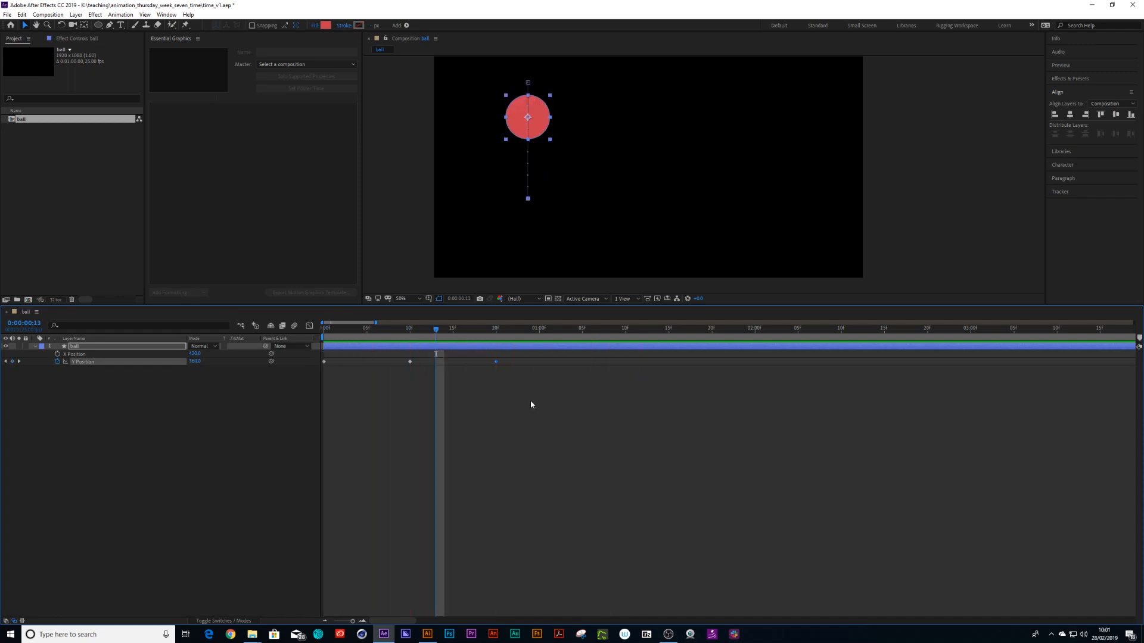
Step: Apply Easy Ease to all three Y Position keyframes and show only the Y Position curve in the Graph Editor
drag(530, 399, 313, 356)
key(F9)
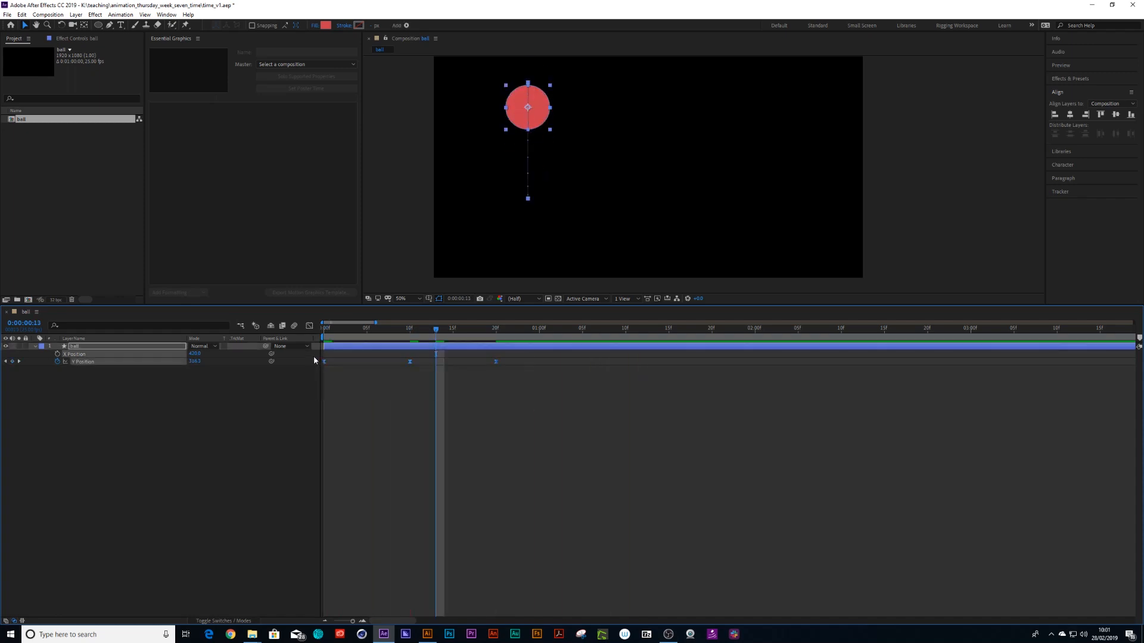
click(309, 326)
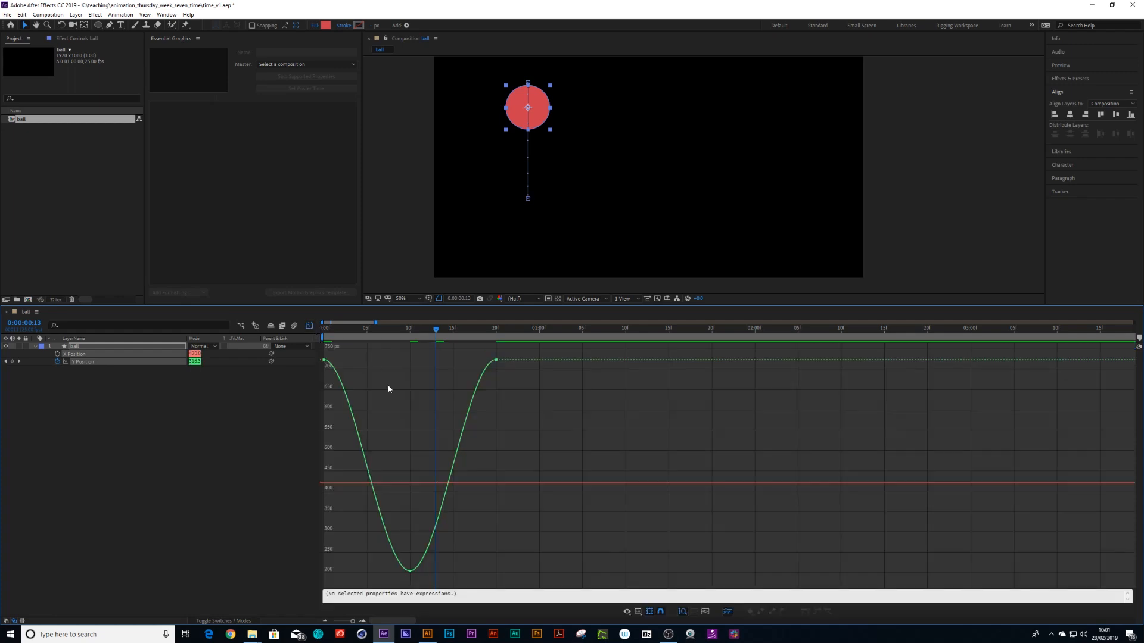
click(309, 326)
click(82, 397)
click(83, 361)
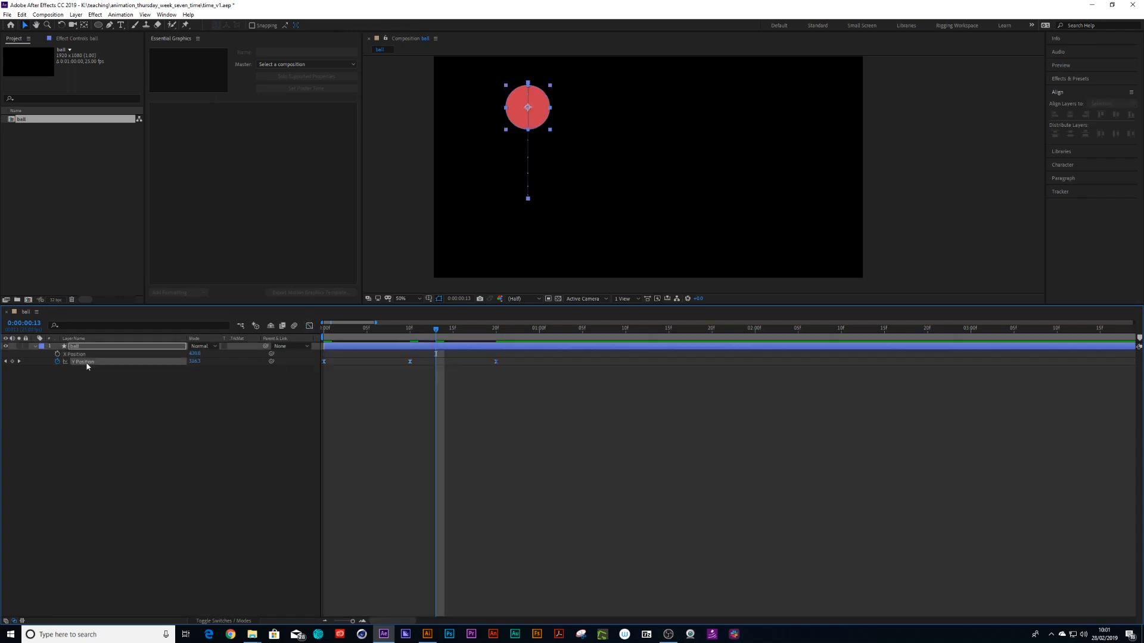
click(309, 325)
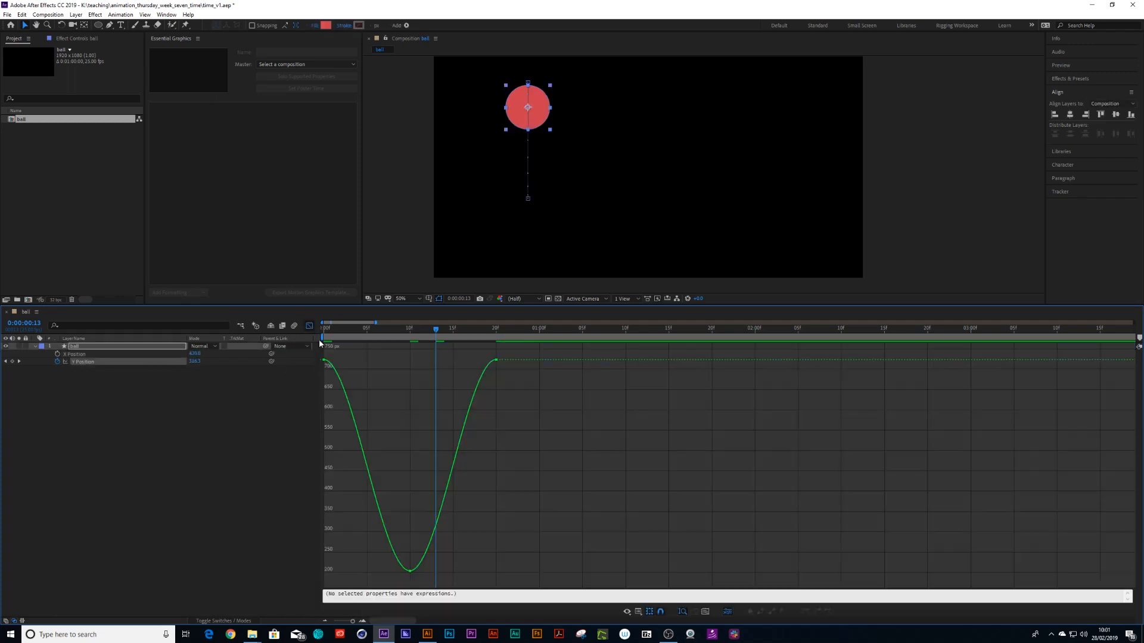
Step: Steepen the Y Position curve at the first and last keyframes by pulling their Bezier handles down towards the peak keyframe's value
click(339, 366)
drag(350, 360, 336, 496)
click(492, 365)
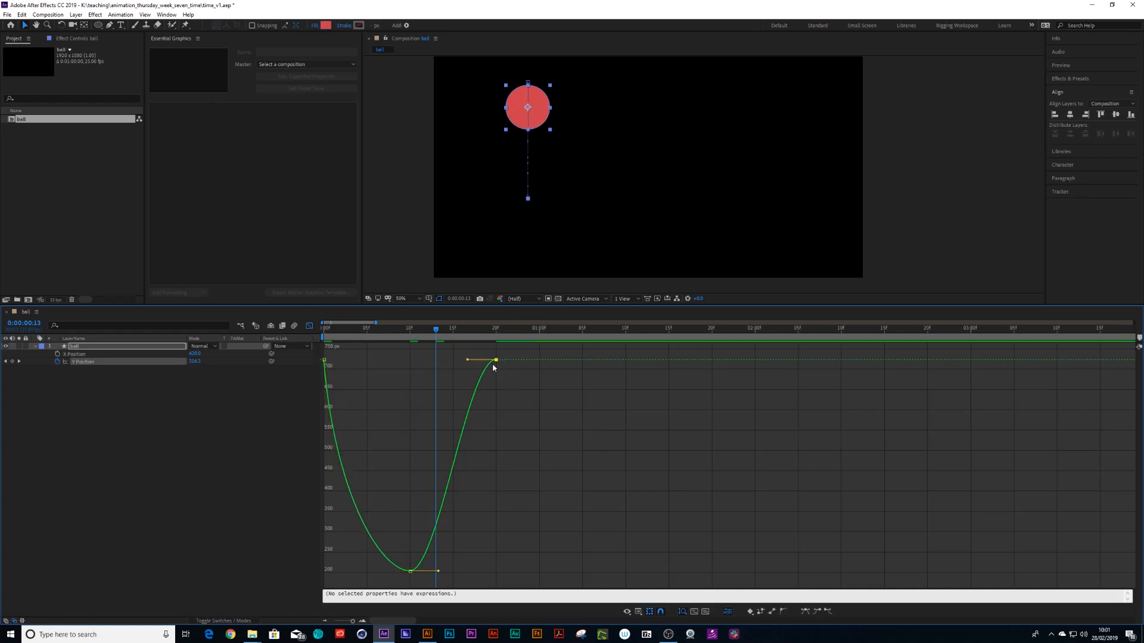
drag(468, 360, 486, 470)
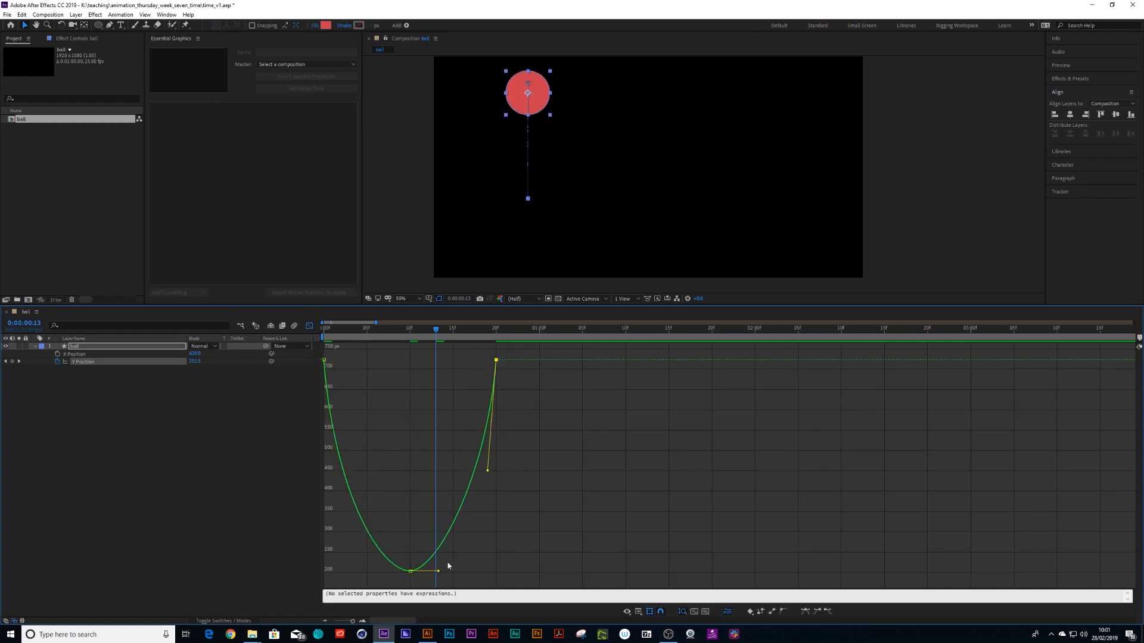
Step: Delete the peak Y Position keyframe between the first and last keyframes and preview the bounce from the start
drag(425, 562, 400, 582)
click(398, 582)
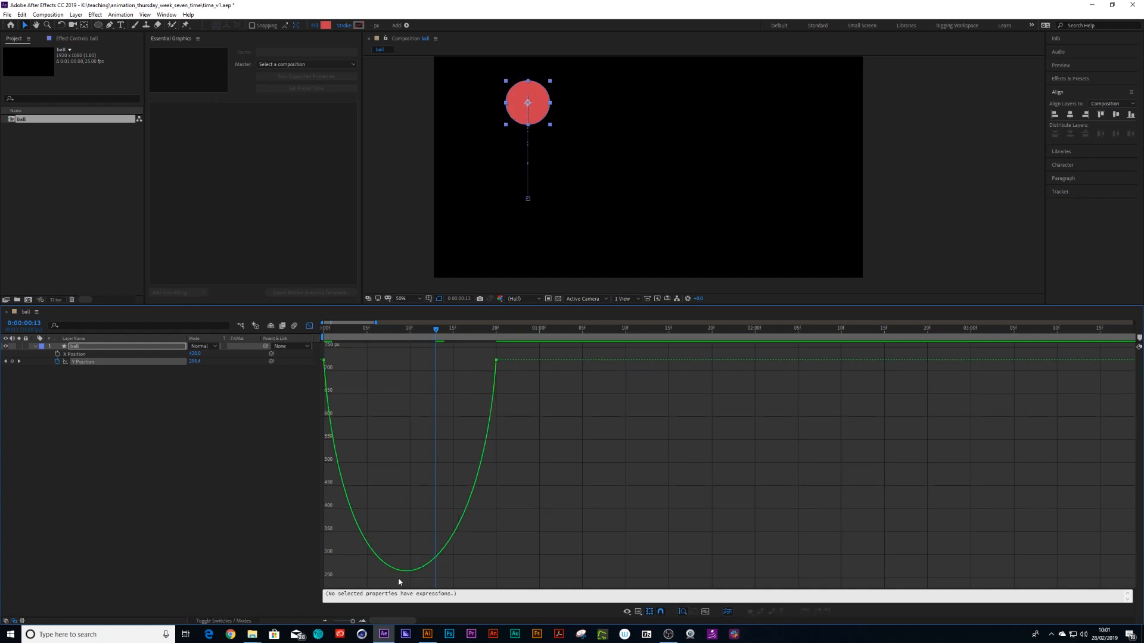
key(Home)
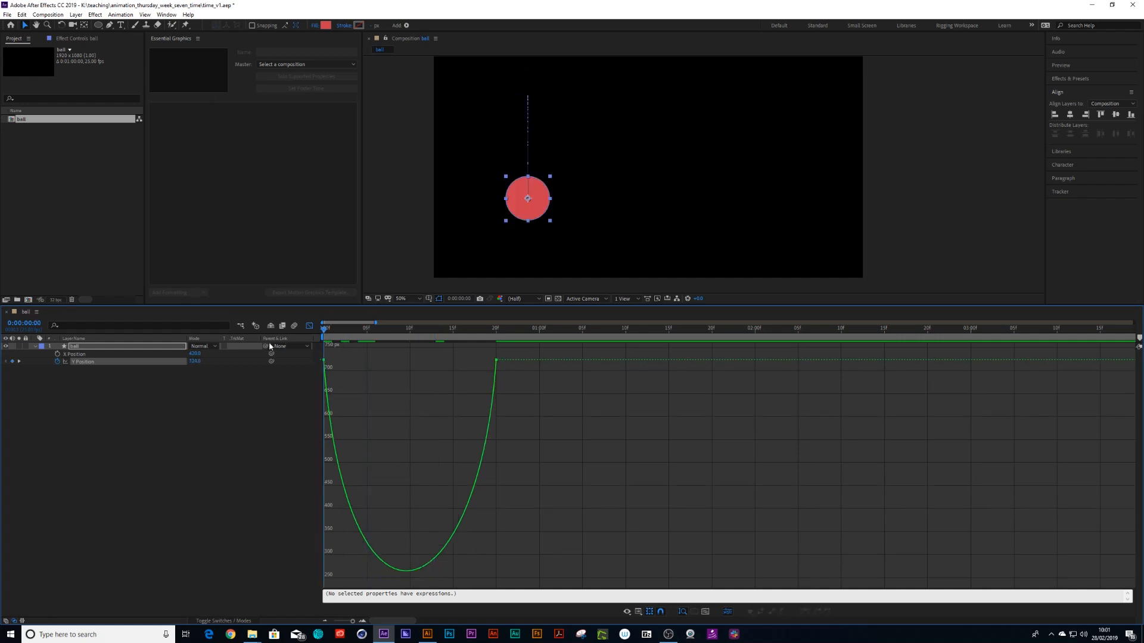
key(space)
click(471, 337)
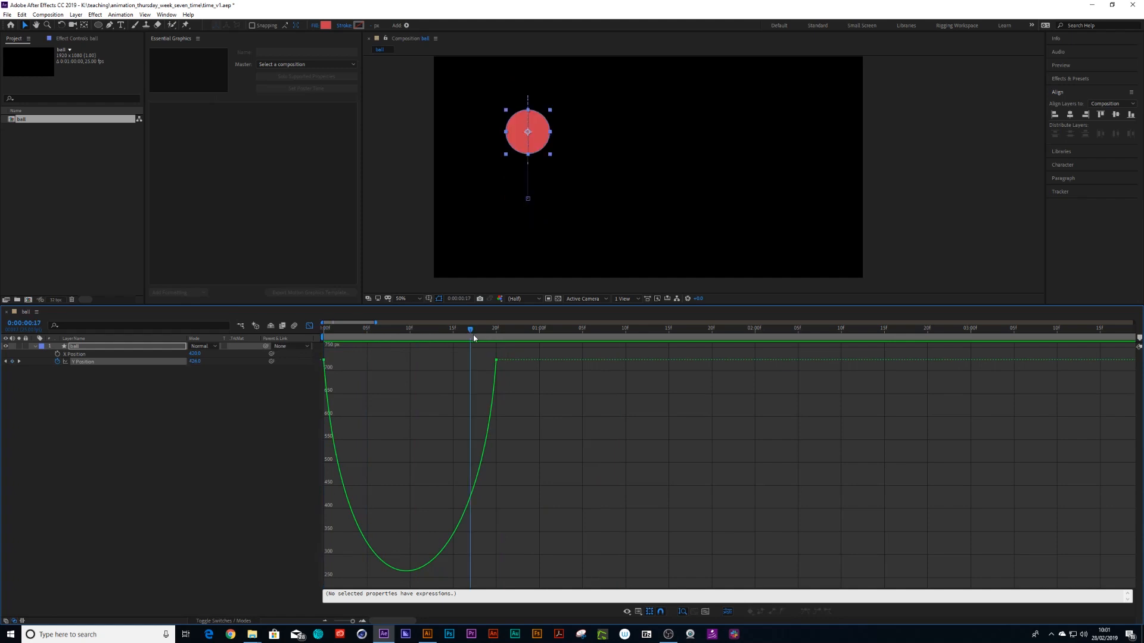
Step: Add a Y Position keyframe of 724 px at 0:00:01:10 and pull the adjoining Bezier handles to form a second, smaller bounce arc
drag(473, 338, 627, 349)
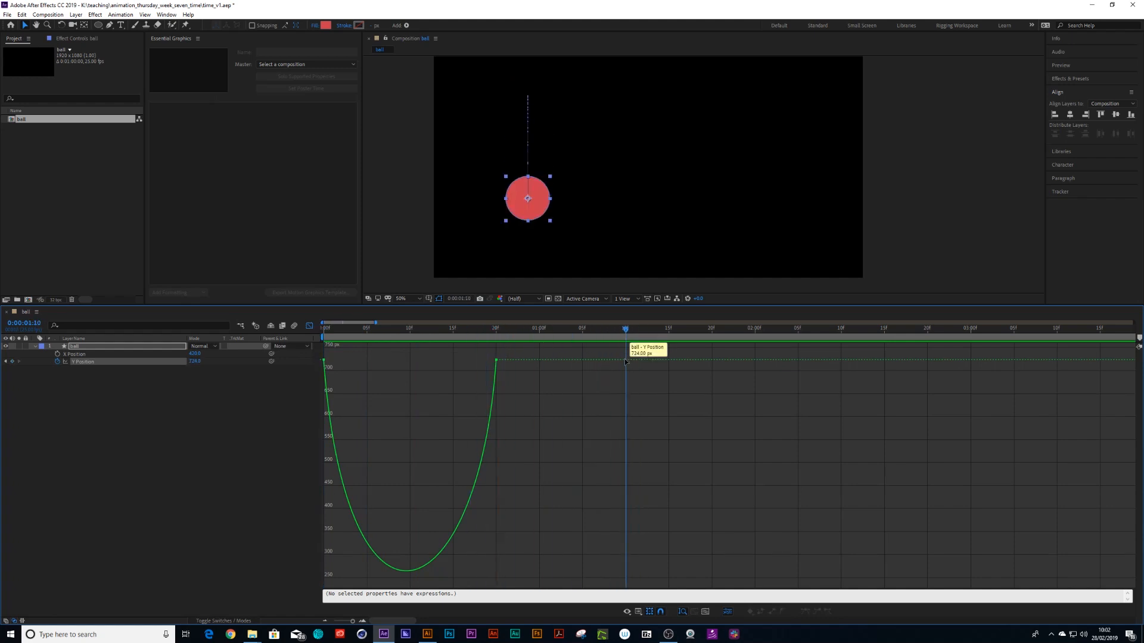
ctrl+click(626, 362)
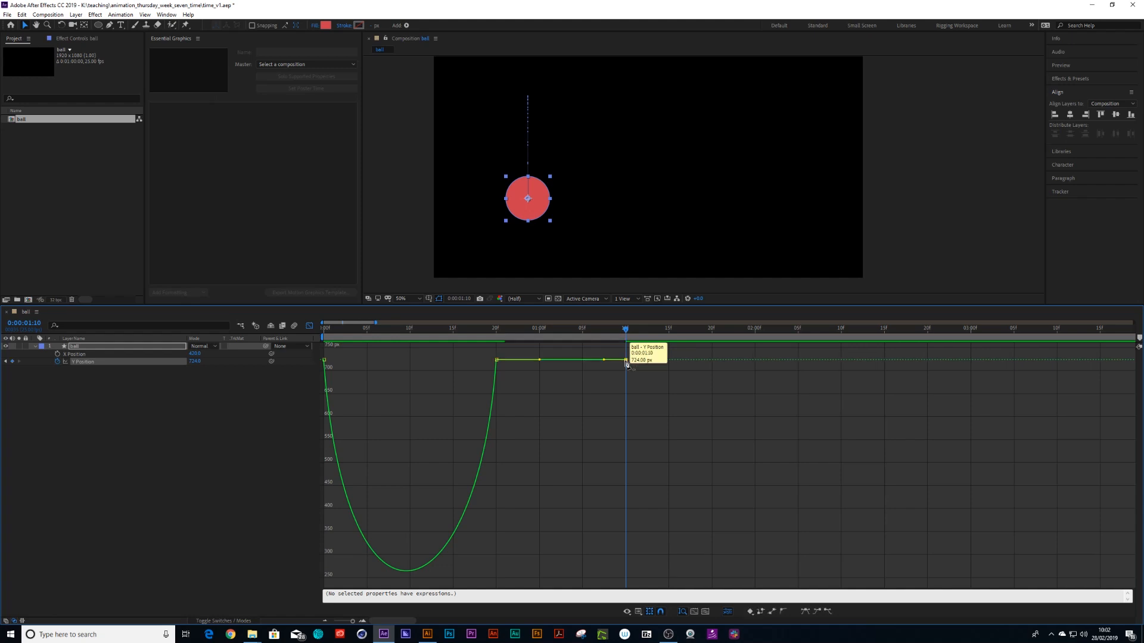
drag(540, 361, 530, 457)
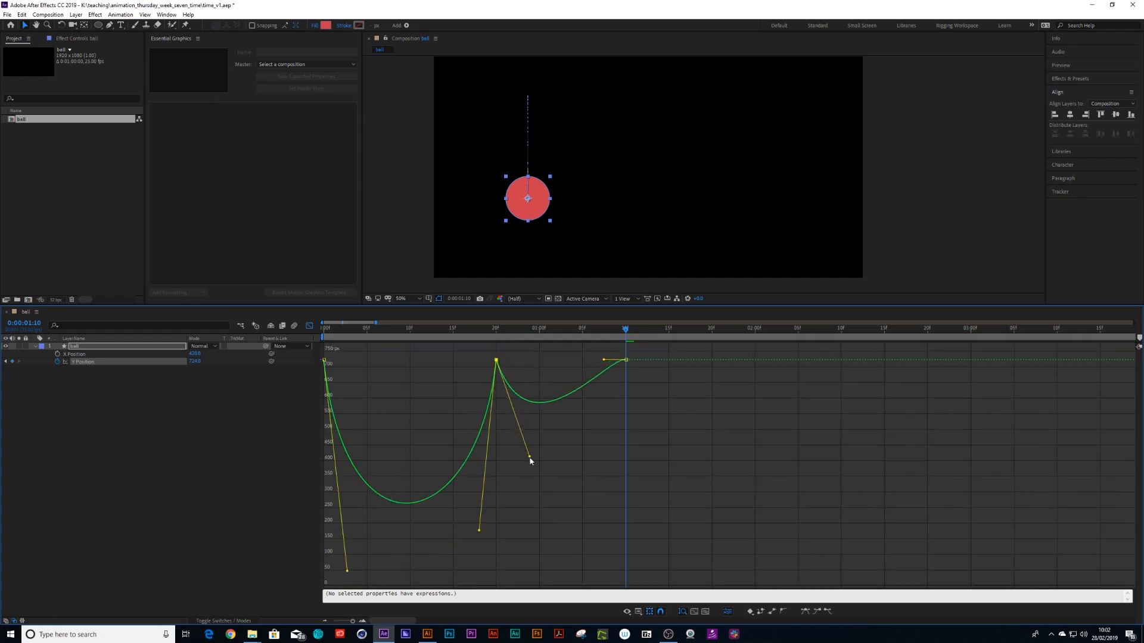
drag(604, 361, 617, 449)
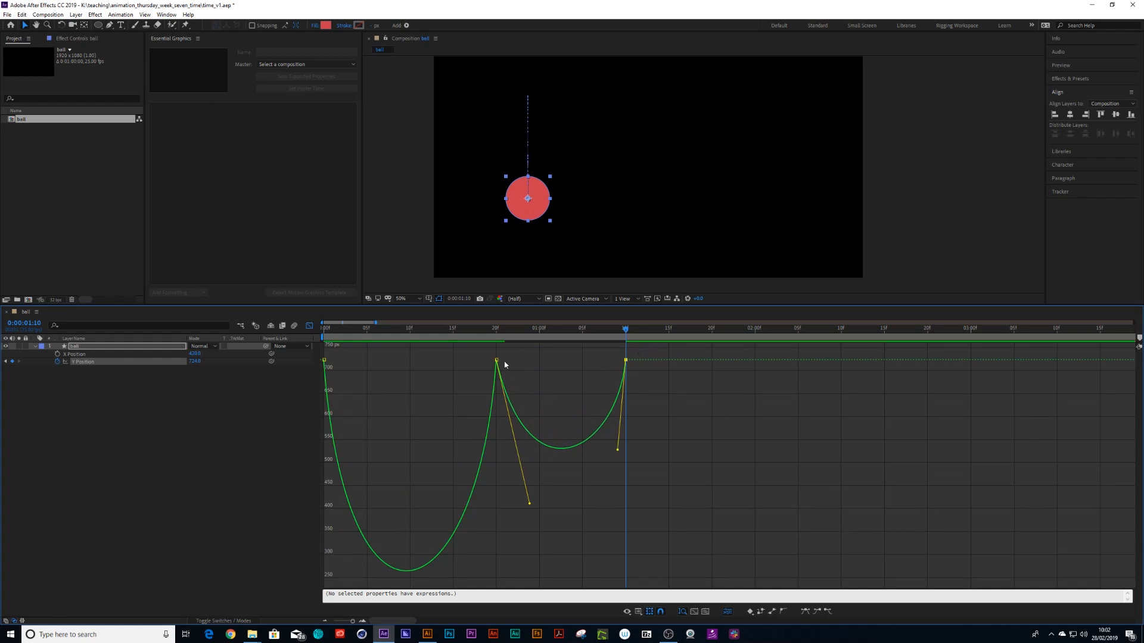
drag(527, 502, 513, 480)
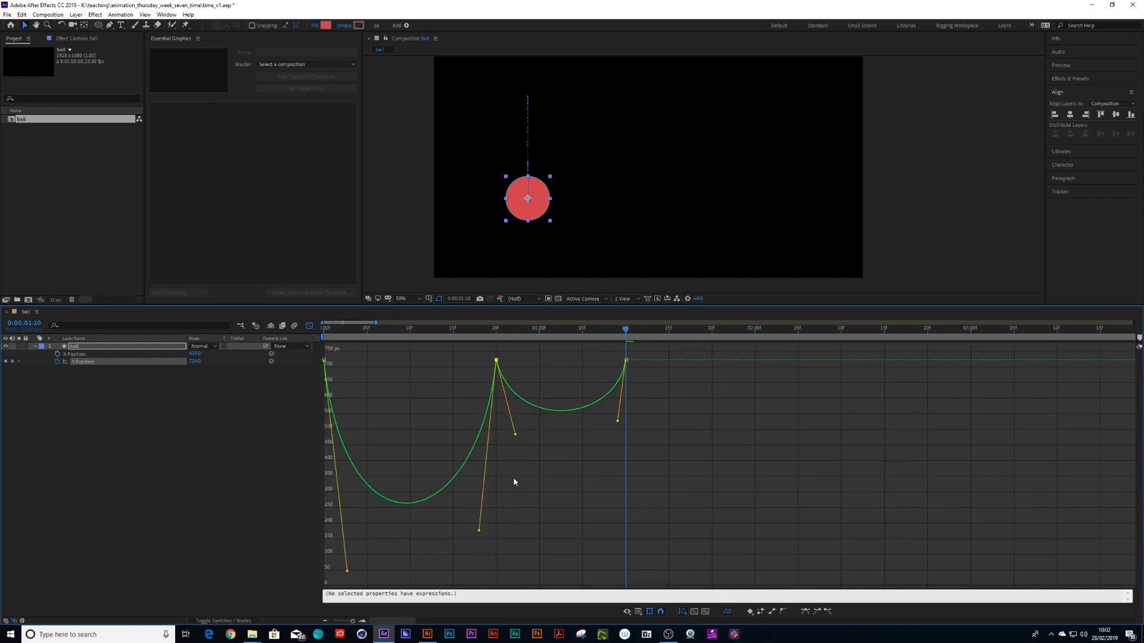
Step: Add a 724 px Y Position keyframe at 0:00:01:17 and shape the handles before it into a third, even smaller bounce arc
drag(633, 332, 687, 332)
ctrl+click(686, 362)
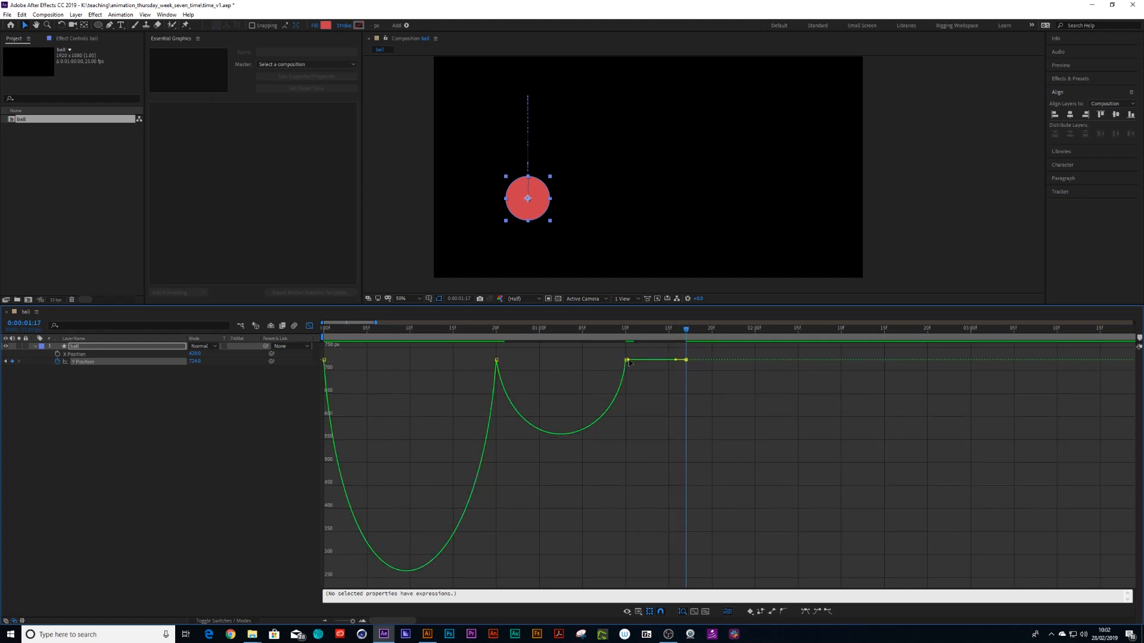
drag(626, 360, 631, 366)
key(ctrl+z)
drag(628, 361, 629, 368)
drag(636, 408, 639, 406)
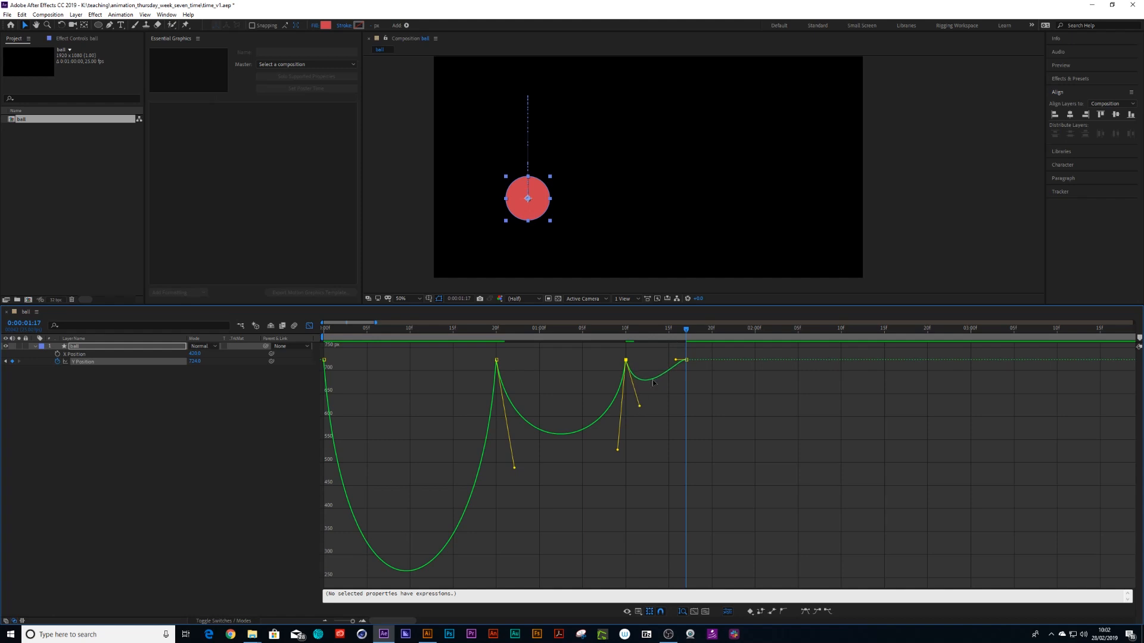
drag(676, 361, 635, 391)
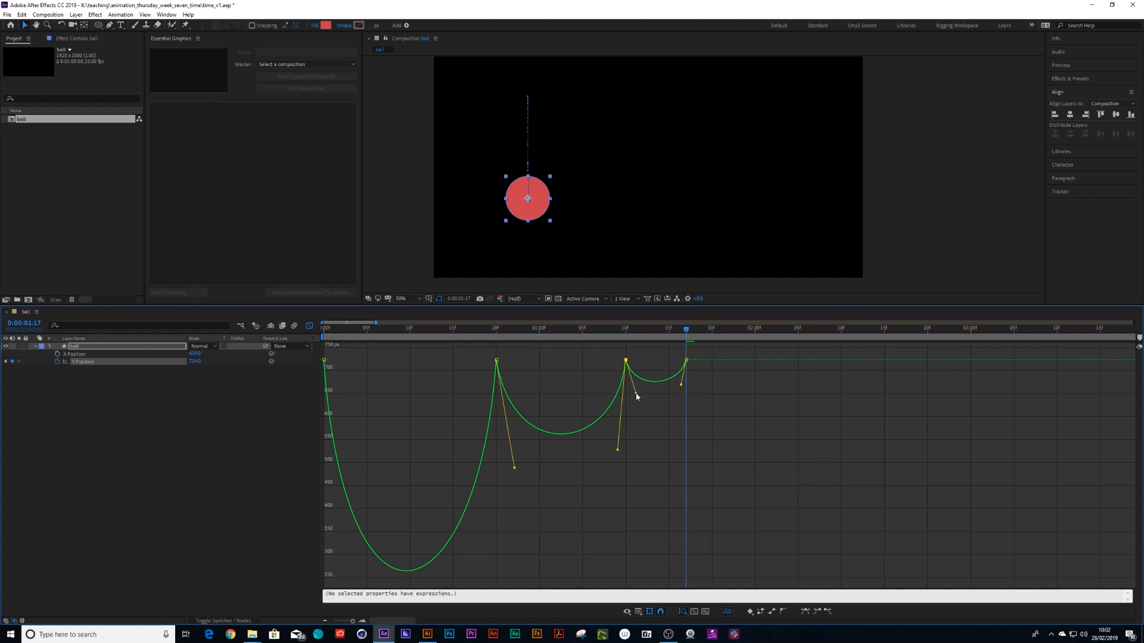
click(680, 386)
Step: Preview the three diminishing bounces from the start of the timeline
key(Home)
key(space)
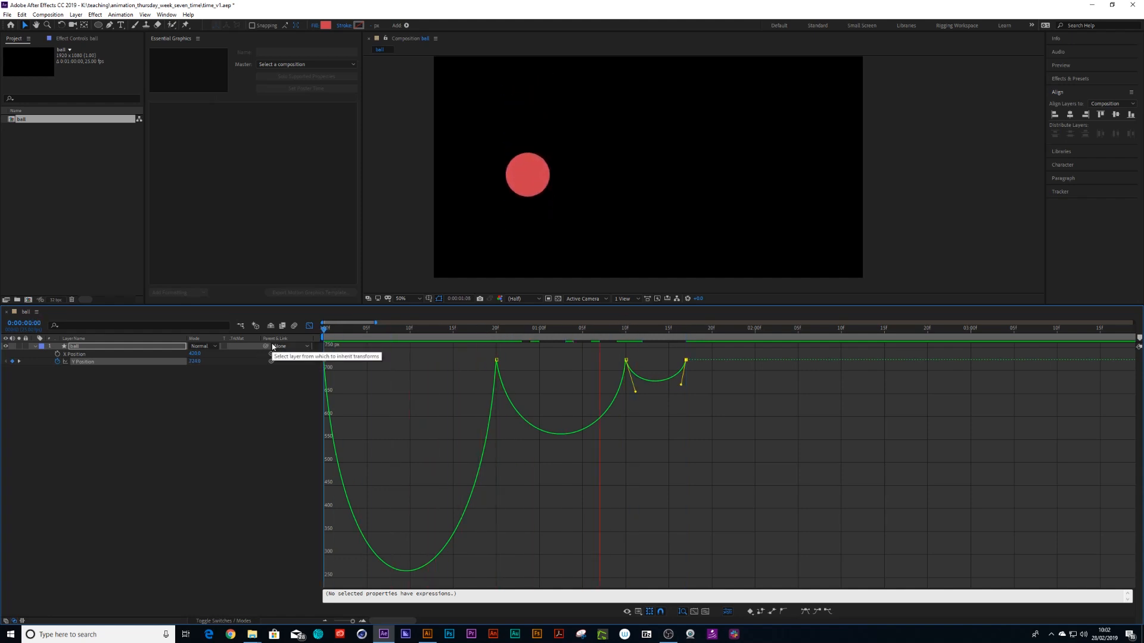
key(space)
Step: Keyframe X Position at frame 0, then at 0:00:01:24 move the ball right to about 1300 px
click(309, 325)
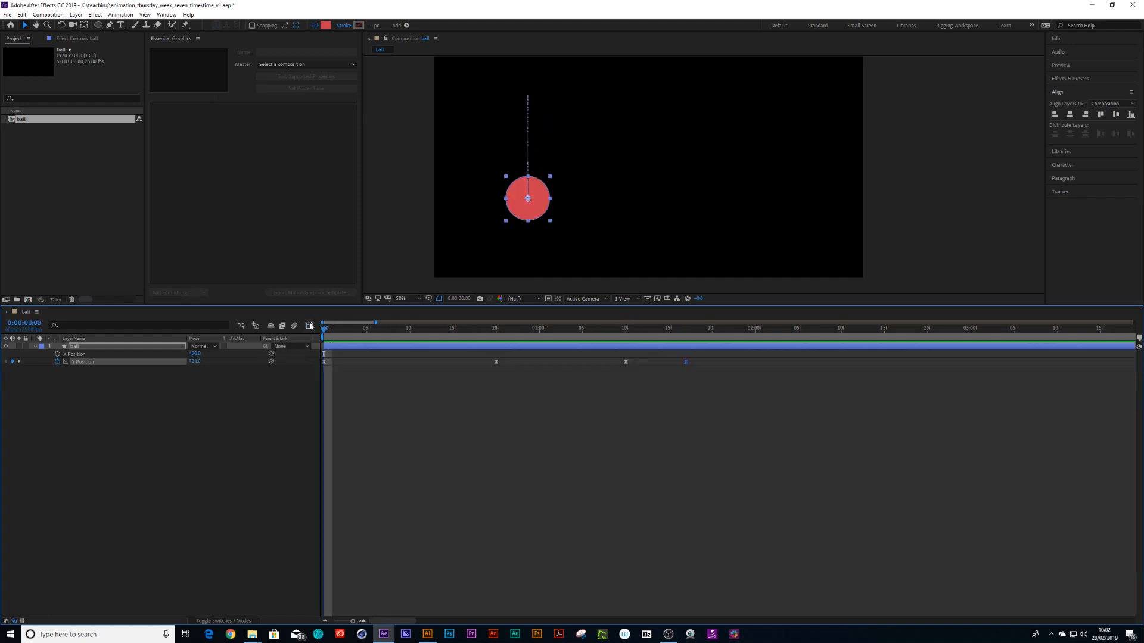
click(74, 427)
click(82, 354)
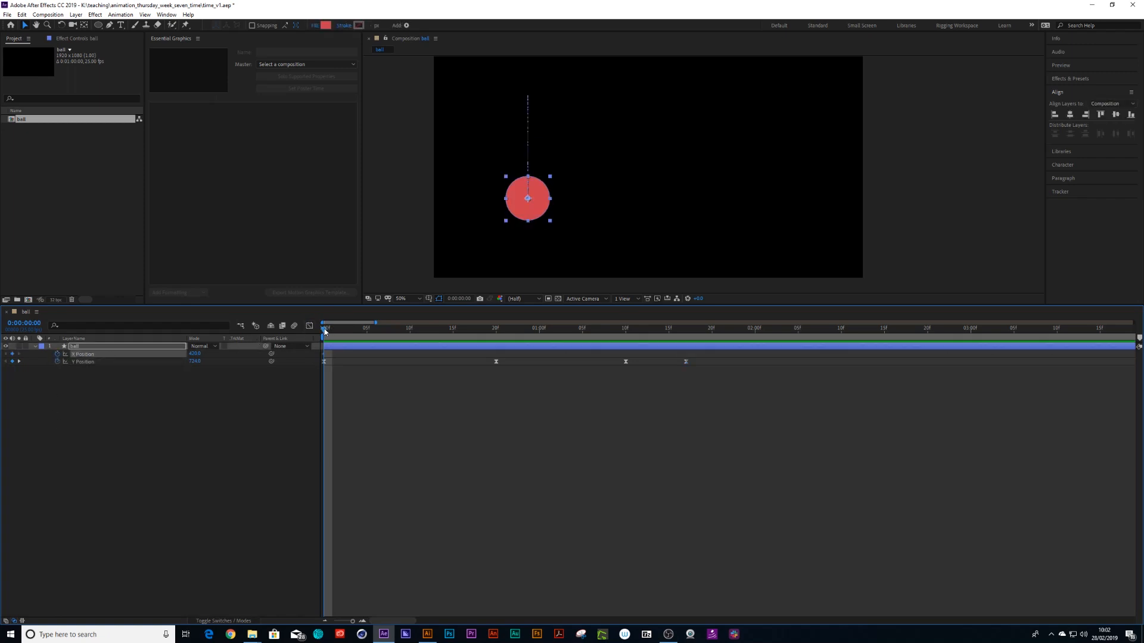
drag(324, 332, 752, 360)
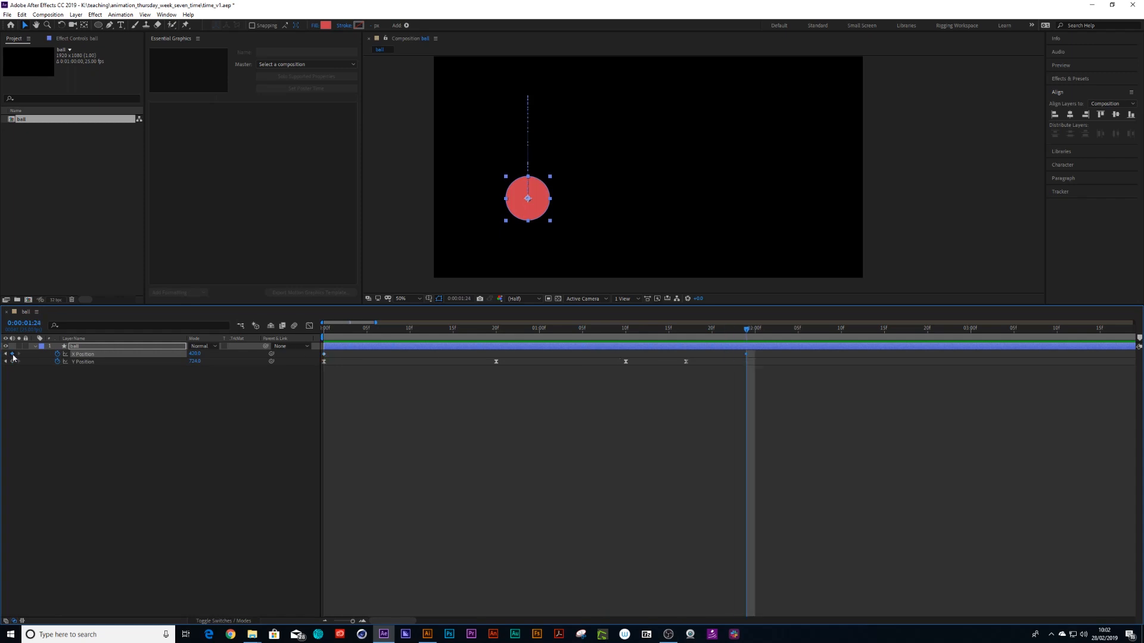
key(shift+Right)
key(shift+Right)
key(shift+Right)
key(shift+Right)
key(shift+Right)
key(shift+Right)
key(shift+Right)
key(shift+Right)
key(shift+Right)
key(shift+Right)
key(shift+Right)
key(shift+Right)
key(shift+Right)
key(shift+Right)
key(shift+Right)
key(shift+Right)
key(shift+Right)
key(shift+Right)
key(shift+Right)
key(shift+Right)
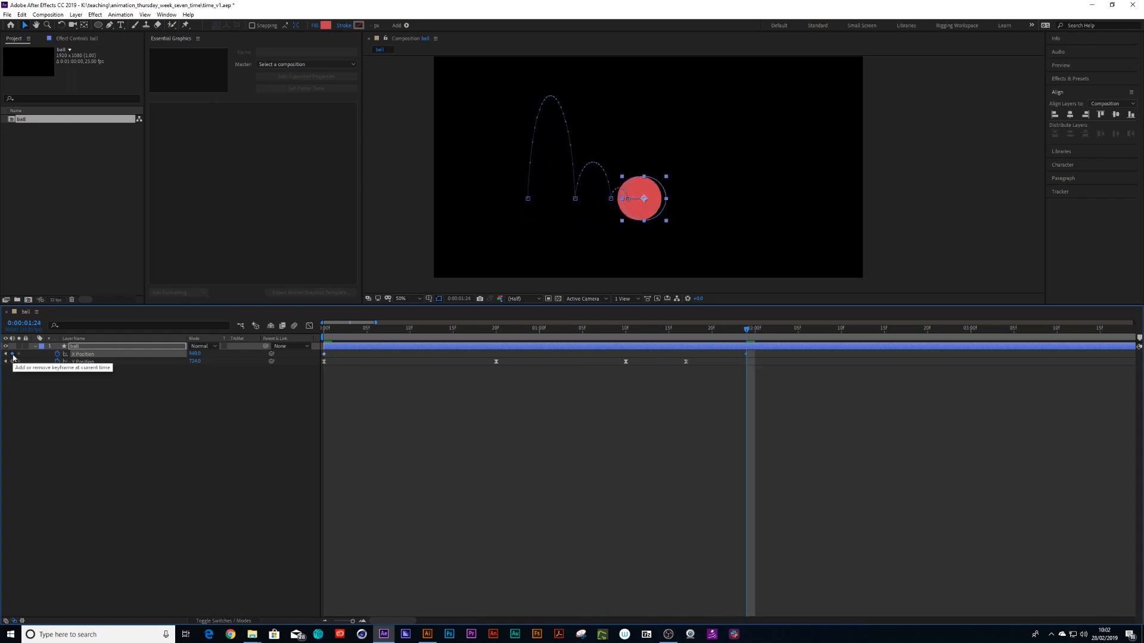
key(shift+Right)
key(shift+Right)
key(shift+Right)
key(shift+Right)
key(shift+Right)
key(shift+Right)
key(shift+Right)
key(shift+Right)
key(shift+Right)
key(shift+Right)
key(shift+Right)
key(shift+Right)
key(shift+Right)
key(shift+Right)
key(shift+Right)
key(shift+Right)
key(shift+Right)
key(shift+Right)
key(shift+Right)
key(shift+Right)
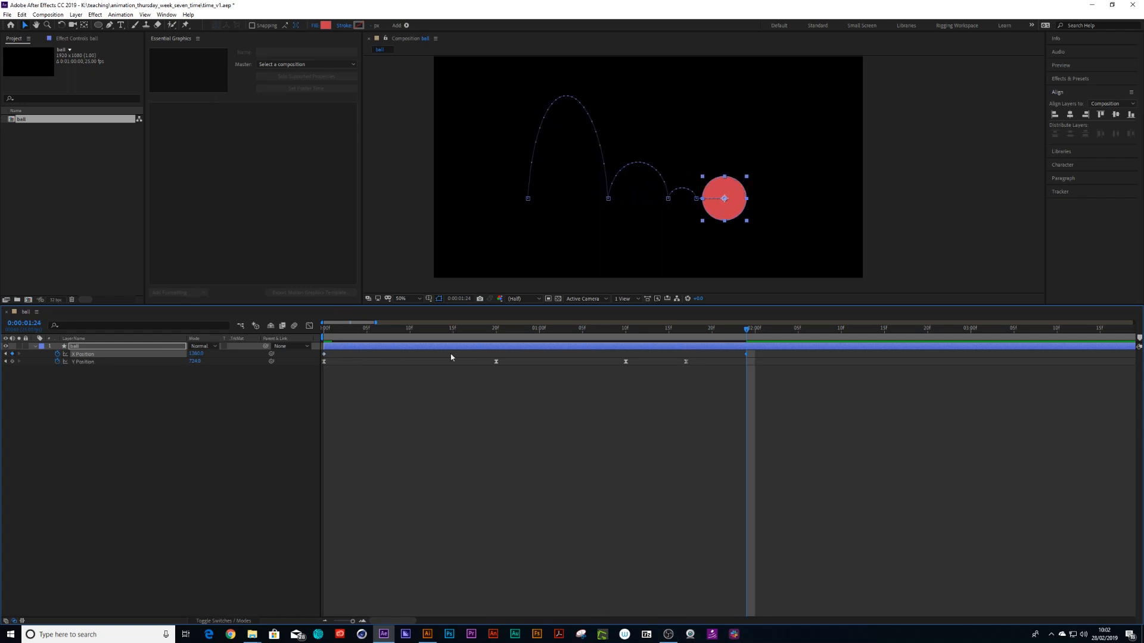
Step: Play the animation from the start to check the ball's sideways travel
drag(729, 337, 313, 337)
key(space)
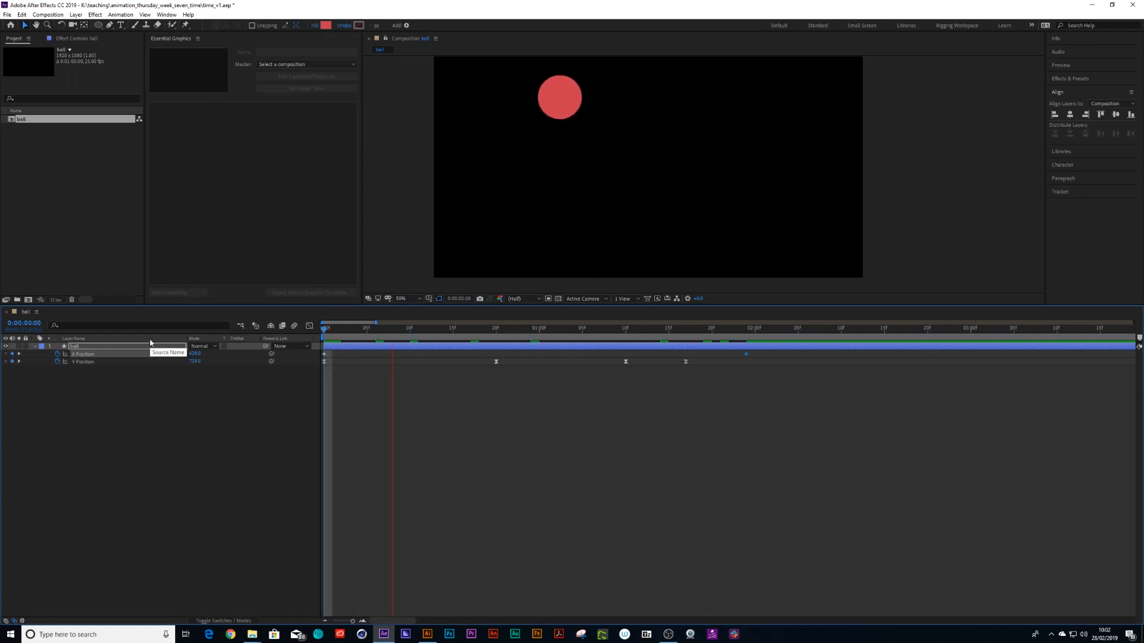
key(space)
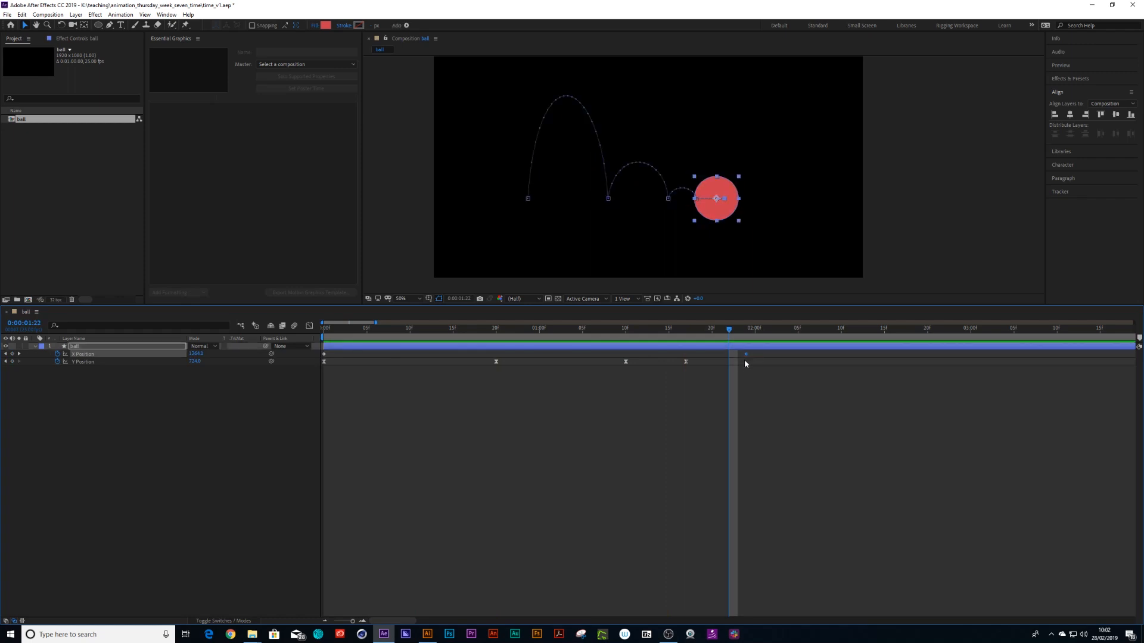
Step: Ease the X Position curve into its last keyframe in the Graph Editor and preview the slowdown
click(309, 326)
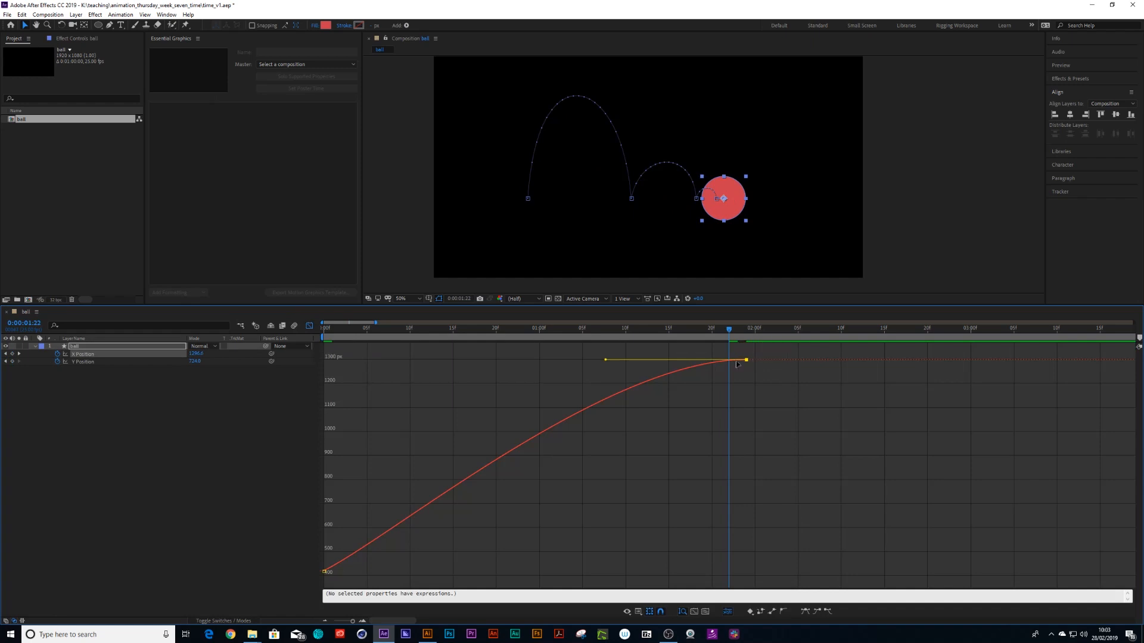
key(space)
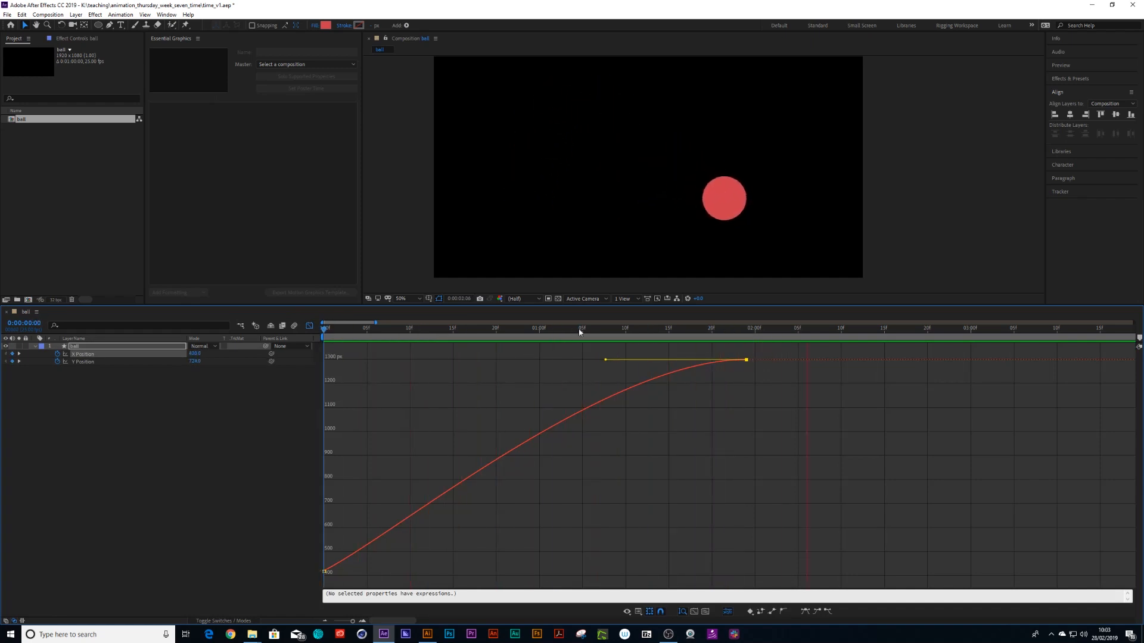
key(space)
Step: Refine the Y Position curve's Bezier handles in the Graph Editor so the bounce arcs are steep and symmetrical at each ground contact
click(310, 326)
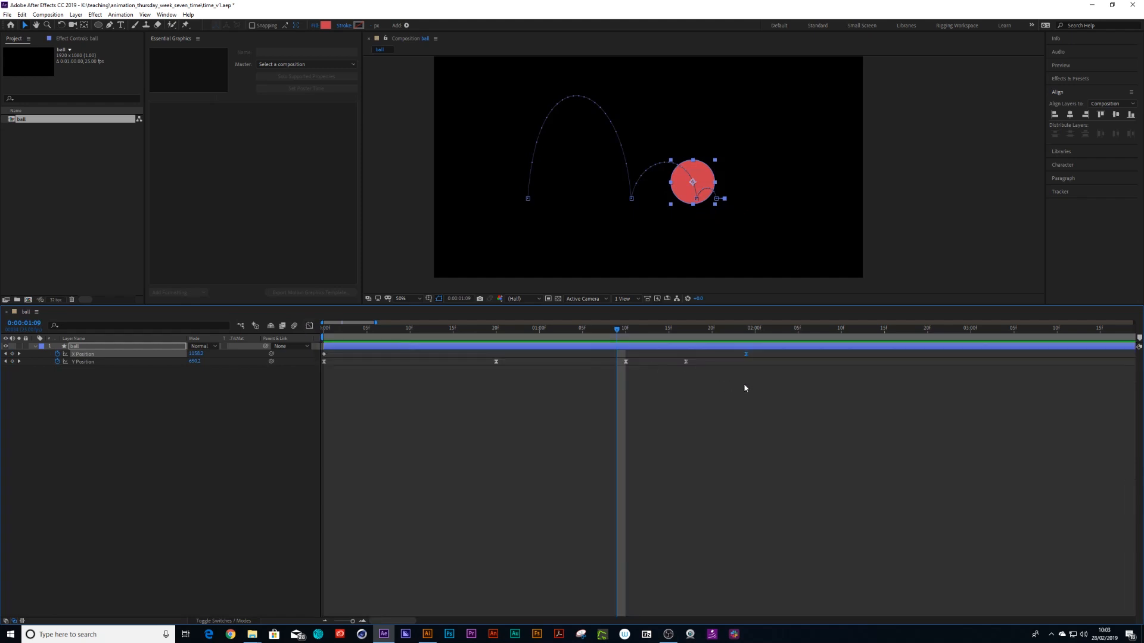
drag(744, 384, 318, 361)
click(309, 325)
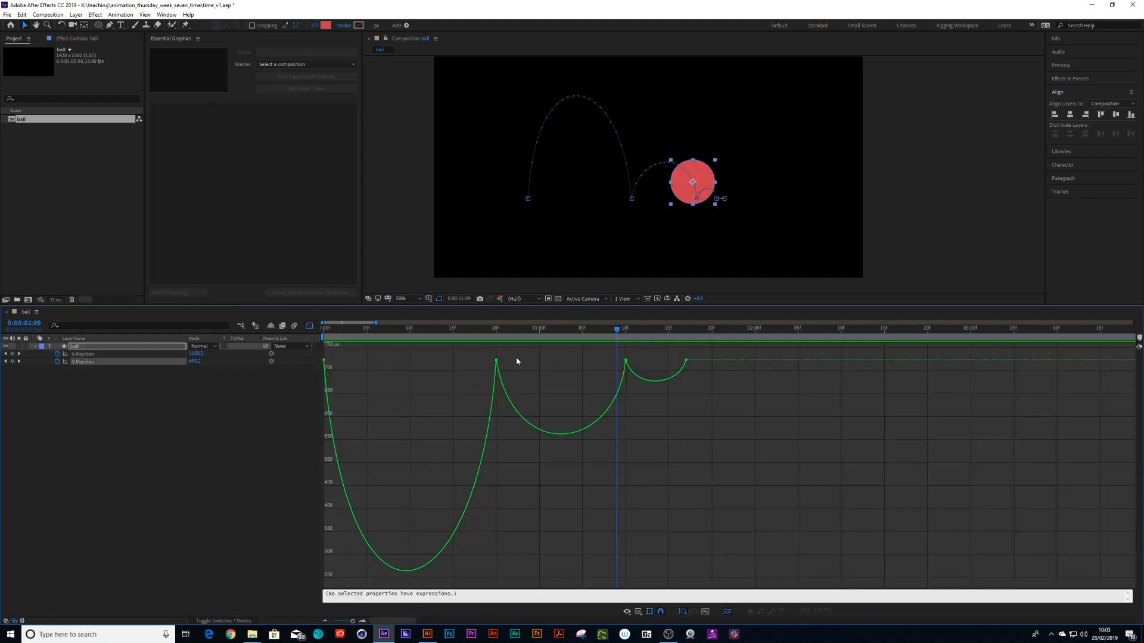
drag(516, 361, 481, 384)
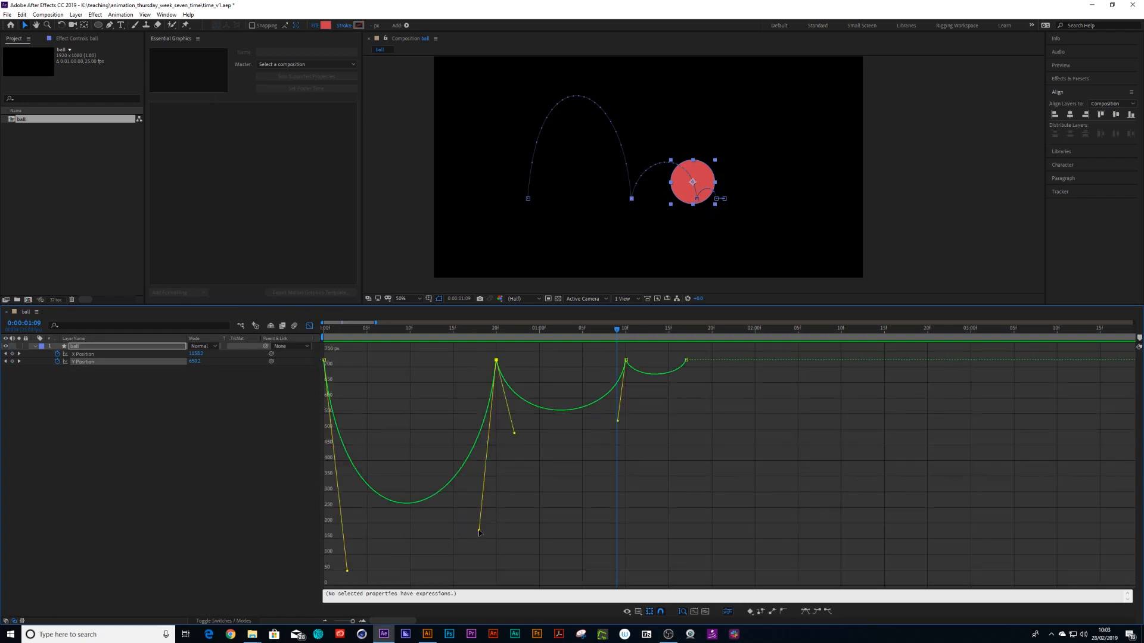
drag(346, 573, 338, 533)
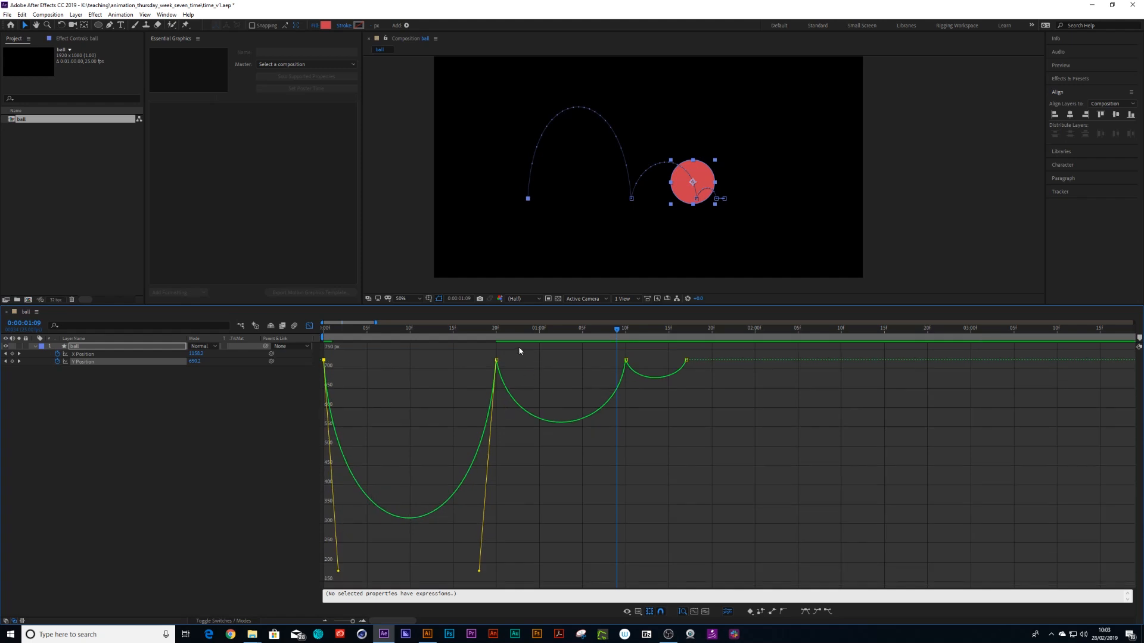
drag(521, 349, 481, 377)
drag(515, 454, 512, 454)
drag(616, 441, 614, 458)
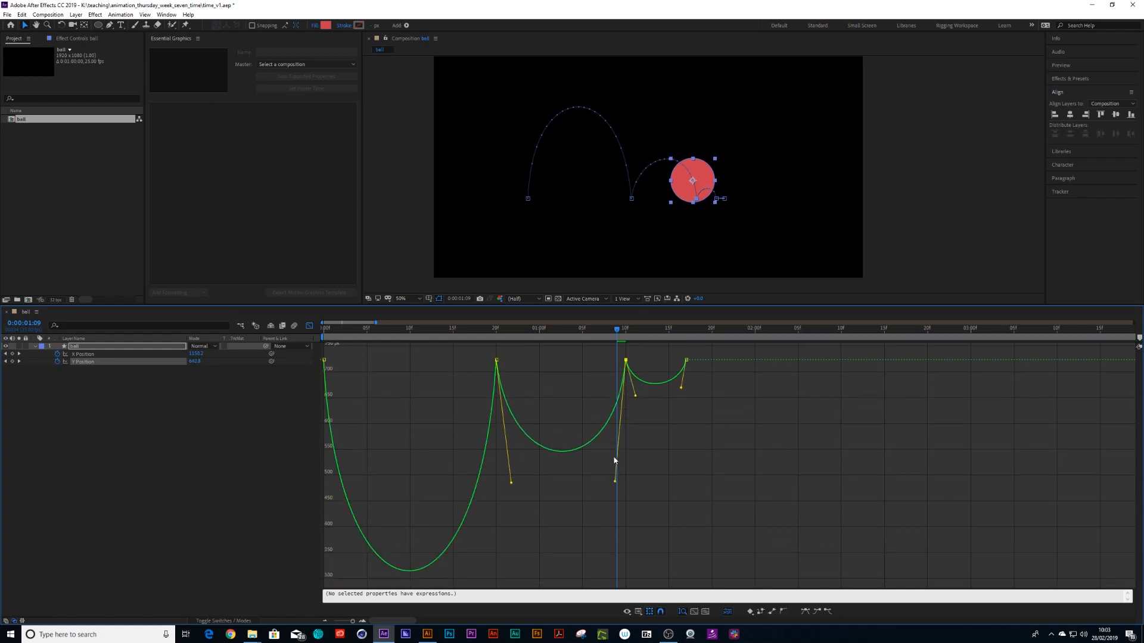
drag(633, 356, 632, 391)
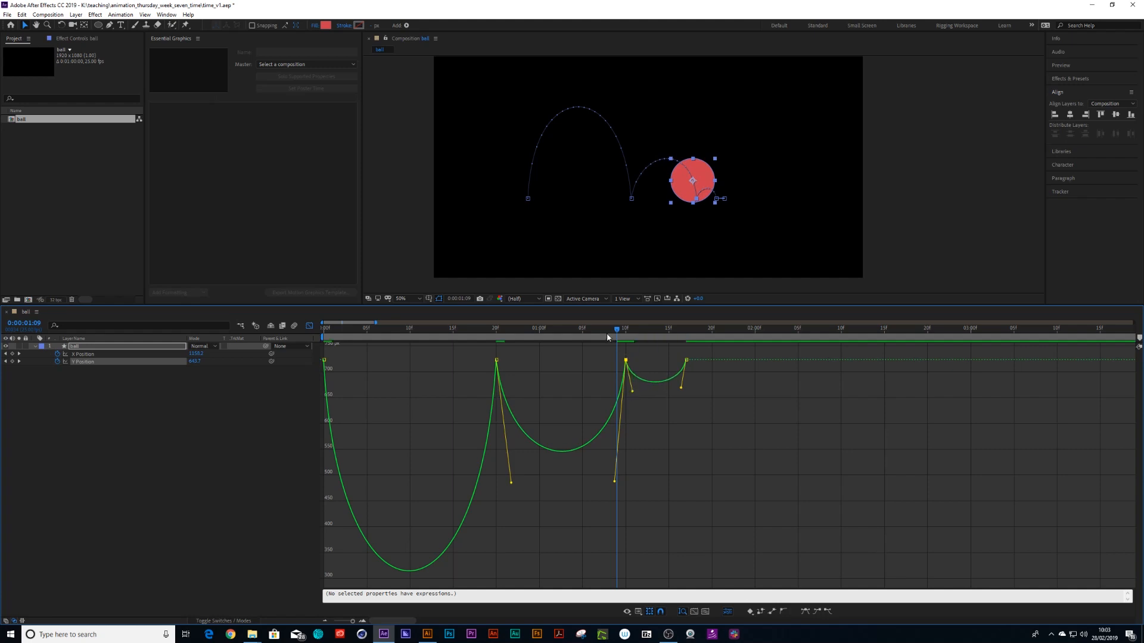
Step: Preview the refined bounce from the start of the timeline
drag(606, 331, 256, 334)
key(space)
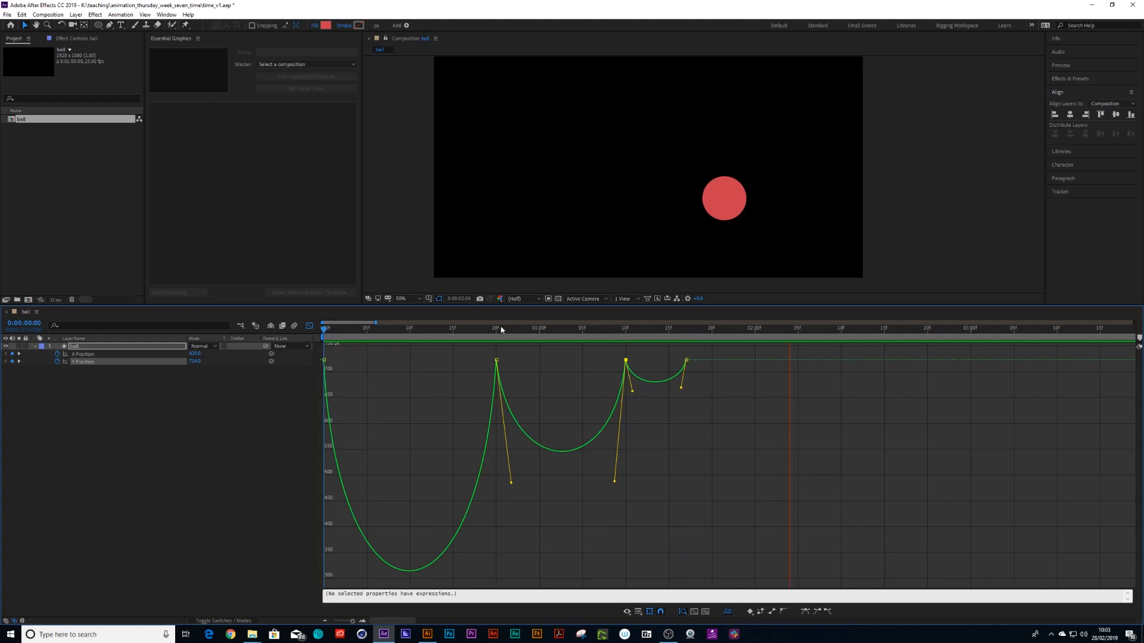
click(409, 327)
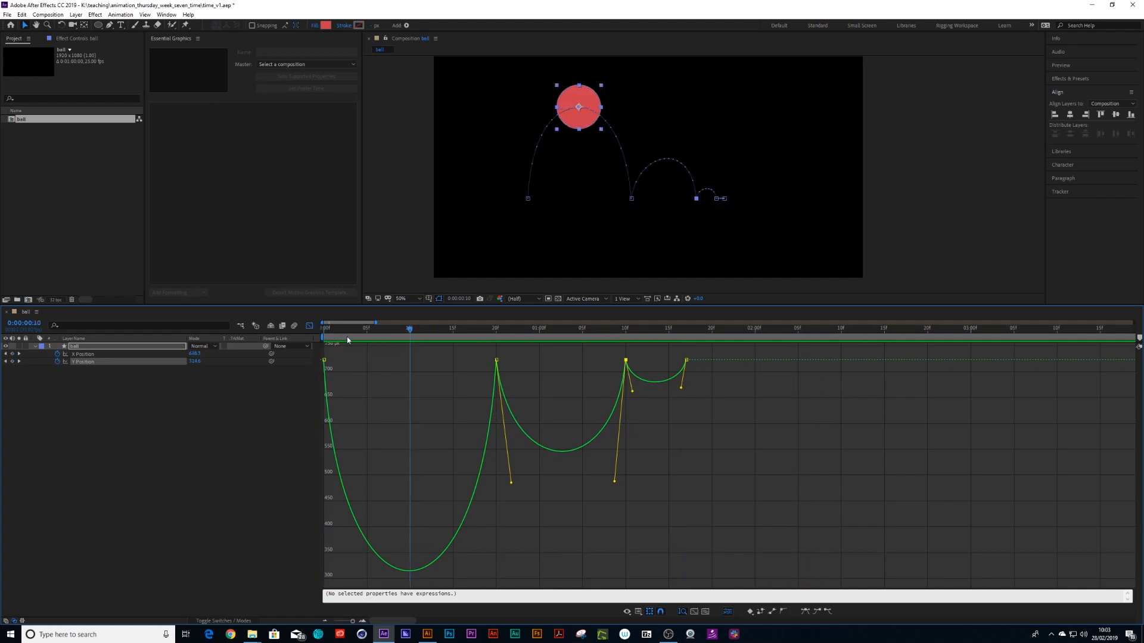
Step: Try to compress all X and Y Position keyframes proportionally so the last one falls at about frame 21
click(309, 327)
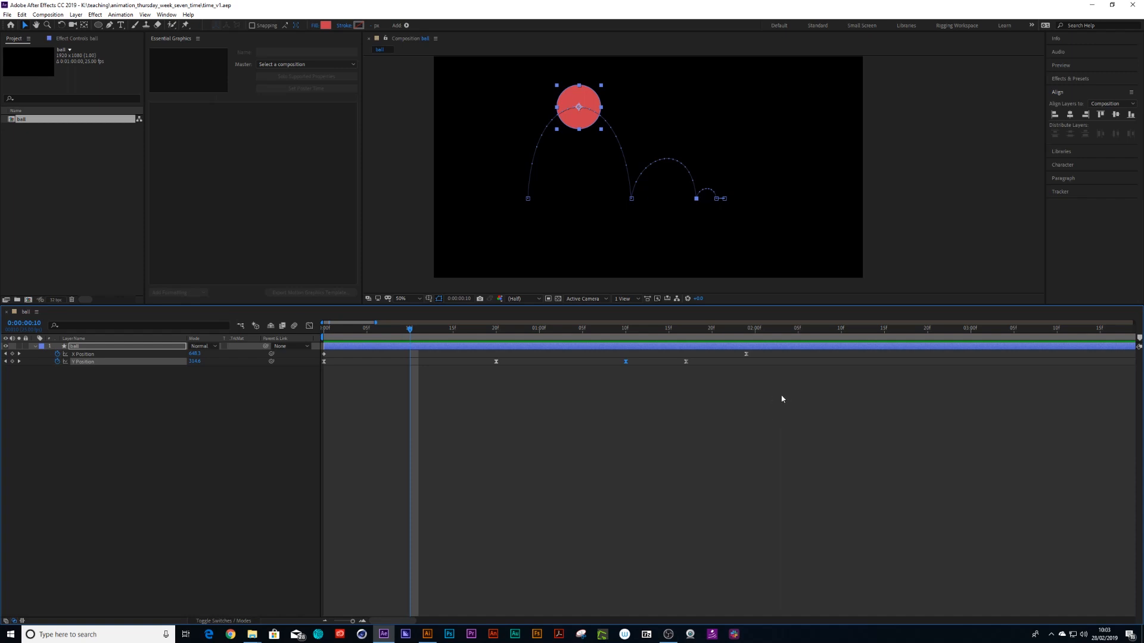
drag(782, 398, 304, 354)
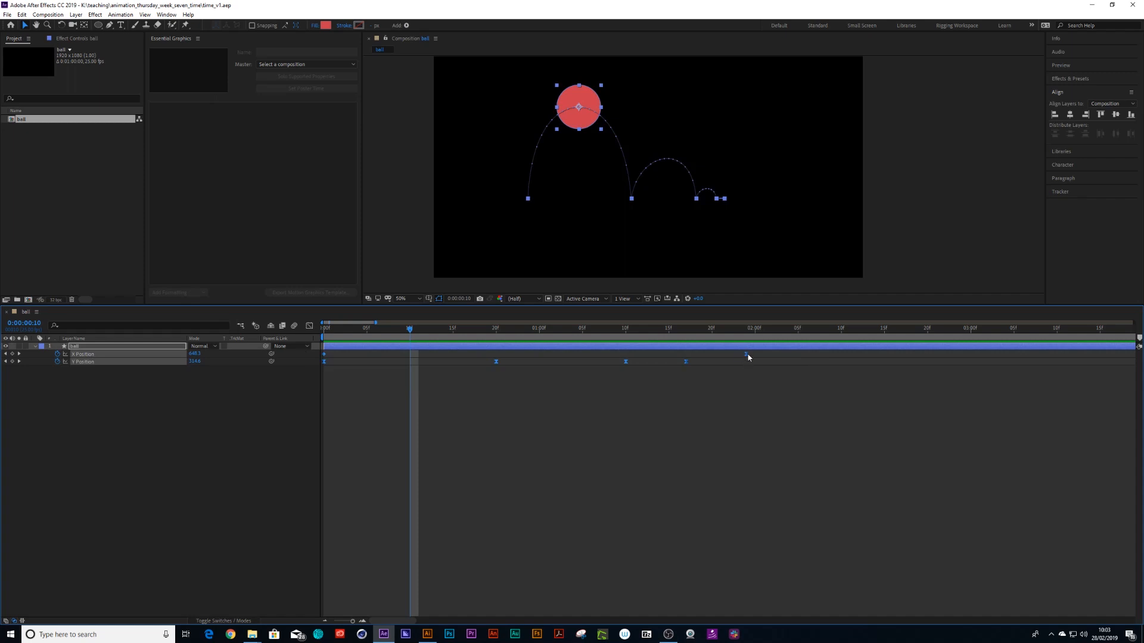
drag(745, 353, 358, 336)
key(space)
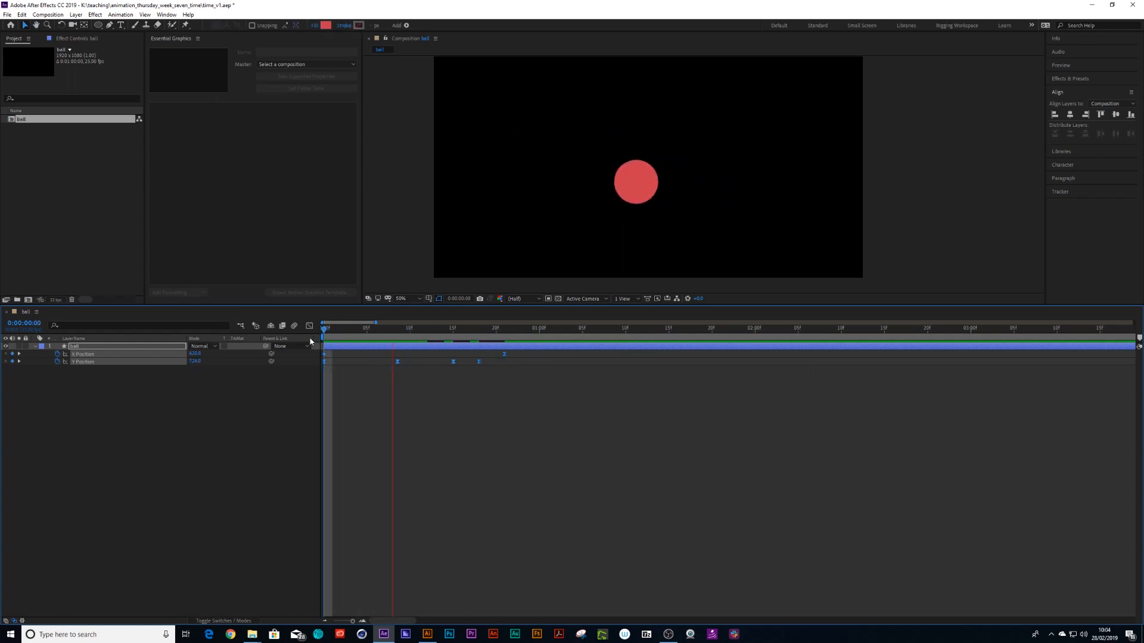
click(459, 336)
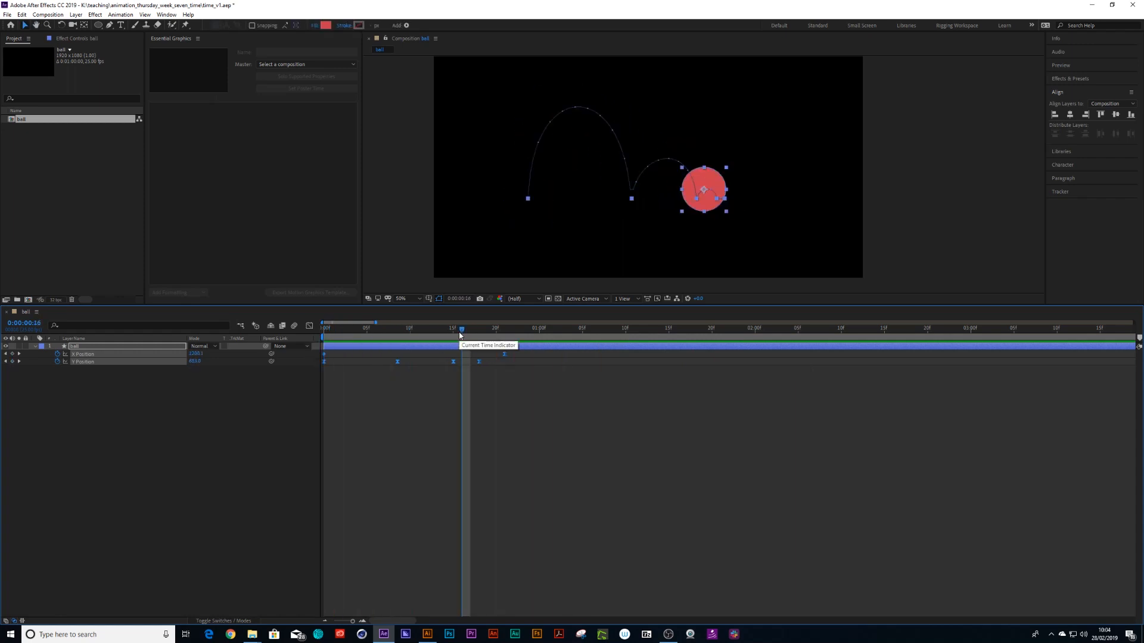
key(ctrl+z)
Step: Play back the bounce with its original keyframe spacing and return to frame 0
drag(459, 335, 332, 337)
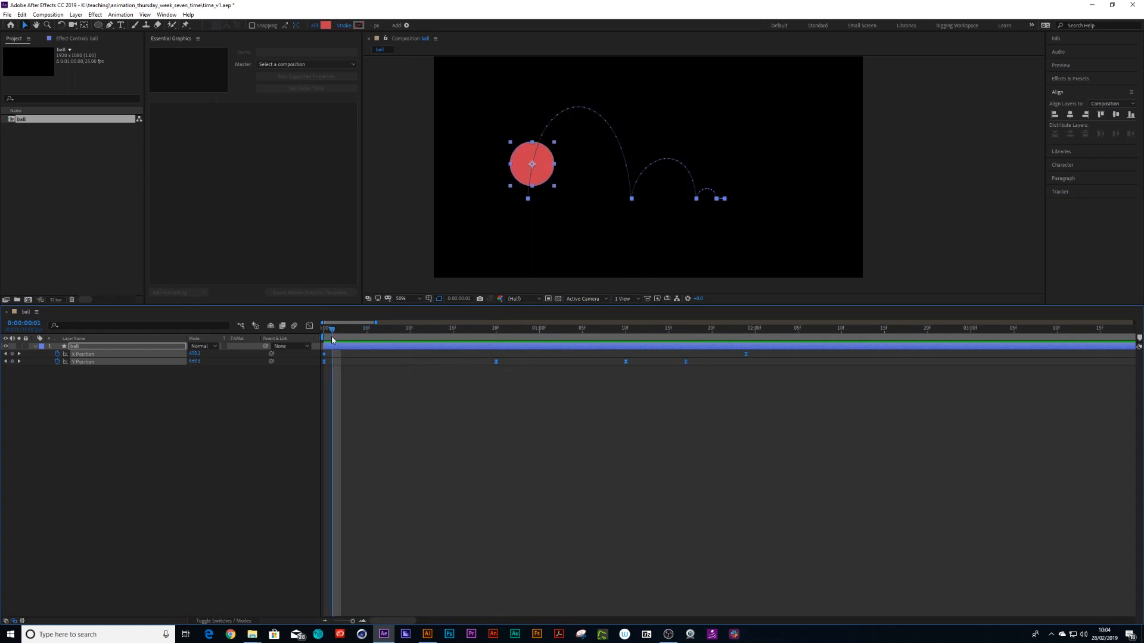
key(space)
click(323, 333)
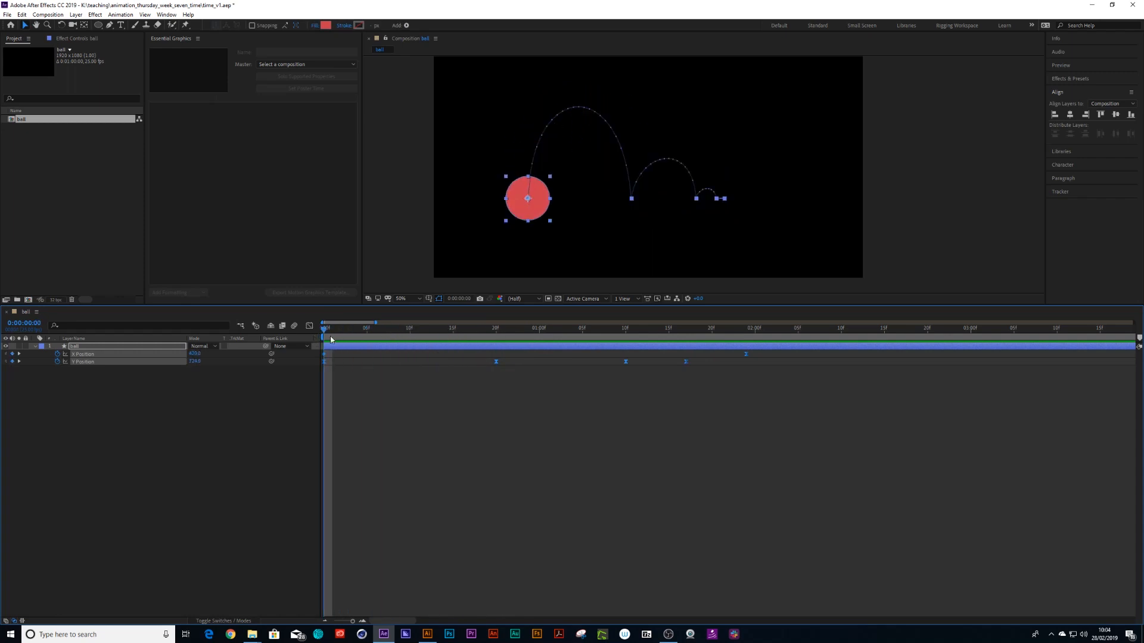
Step: Slow down the ball layer with Time Stretch, roughly doubling its duration
right_click(363, 346)
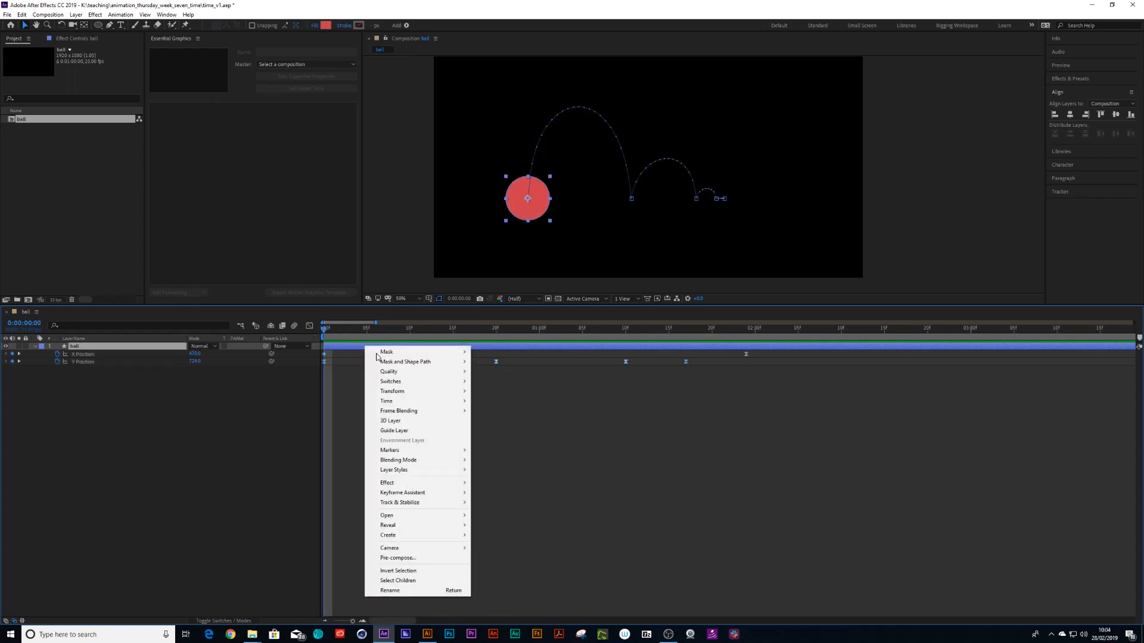
mouse_move(401, 405)
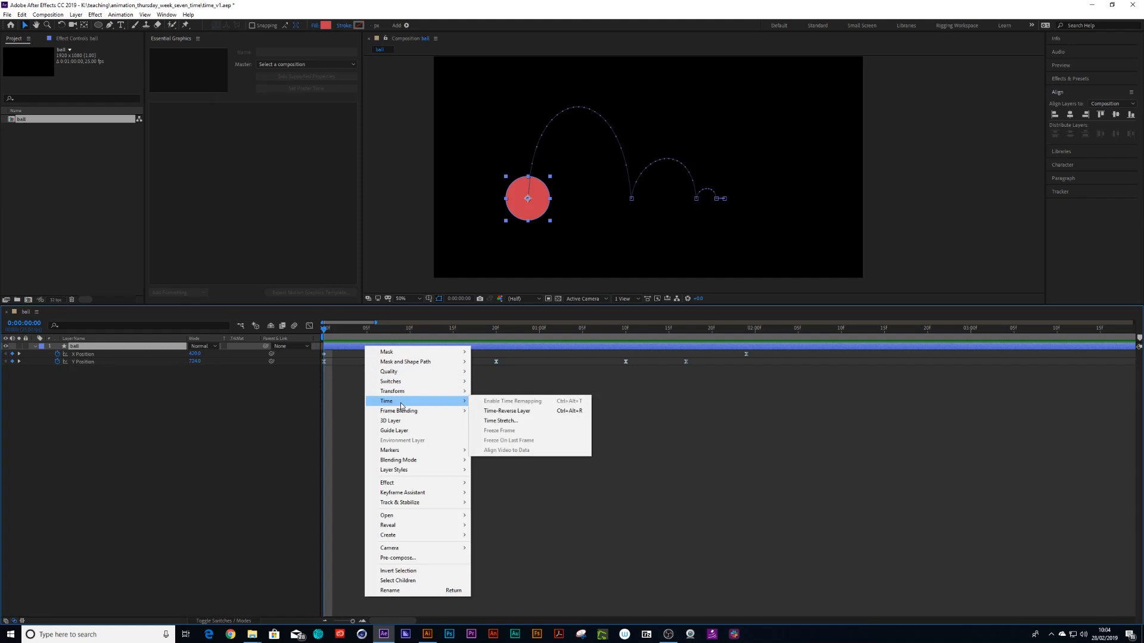
click(508, 422)
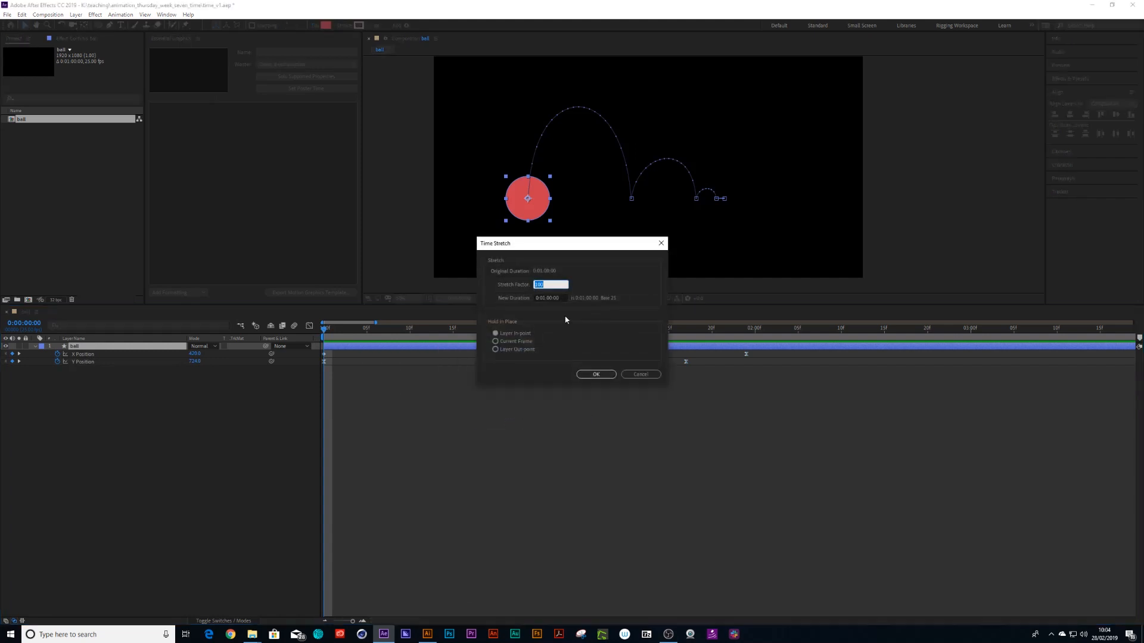
click(540, 285)
click(599, 374)
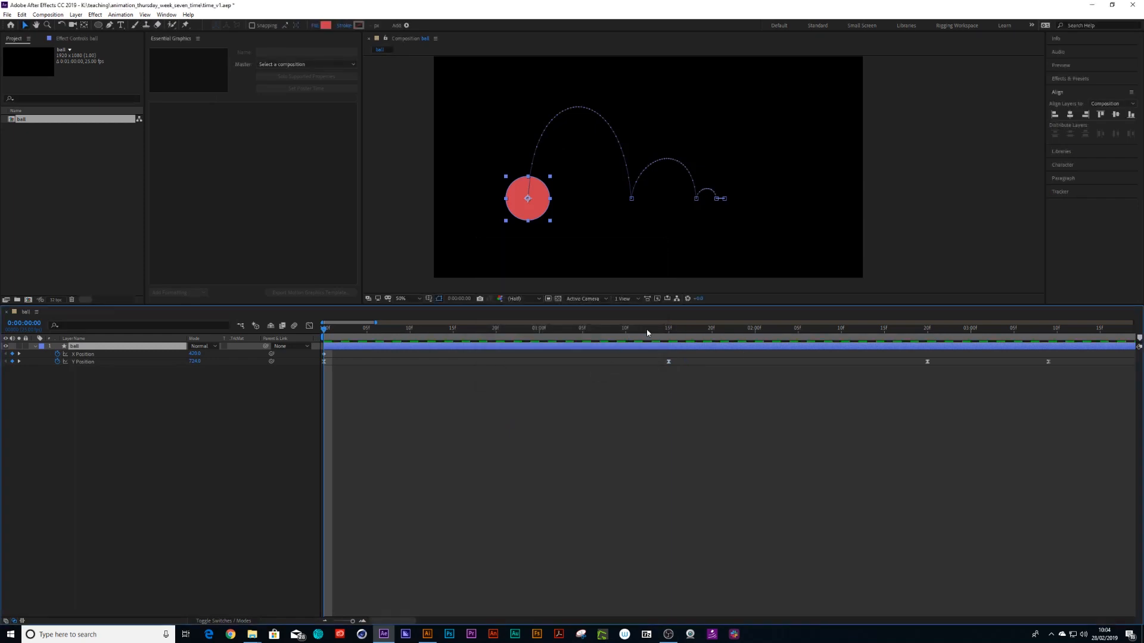
Step: Preview the time-stretched bounce from the start of the timeline
key(minus)
key(minus)
drag(474, 331, 428, 338)
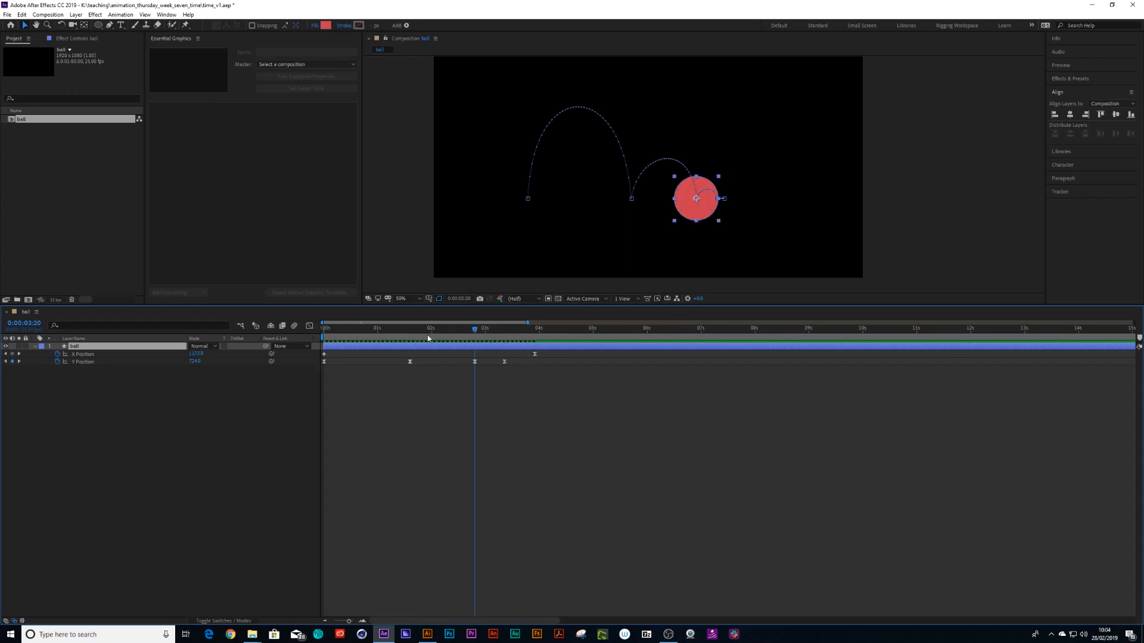
key(Home)
key(space)
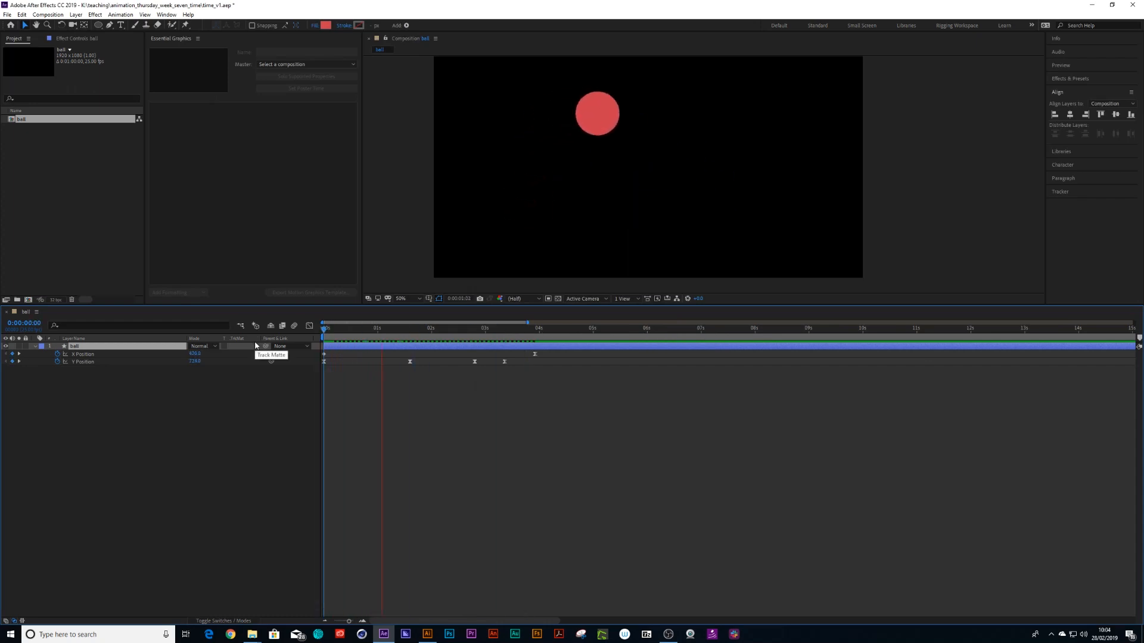
click(386, 338)
Step: Undo the time stretch on the ball layer and replay the bounce from frame 0
key(ctrl+z)
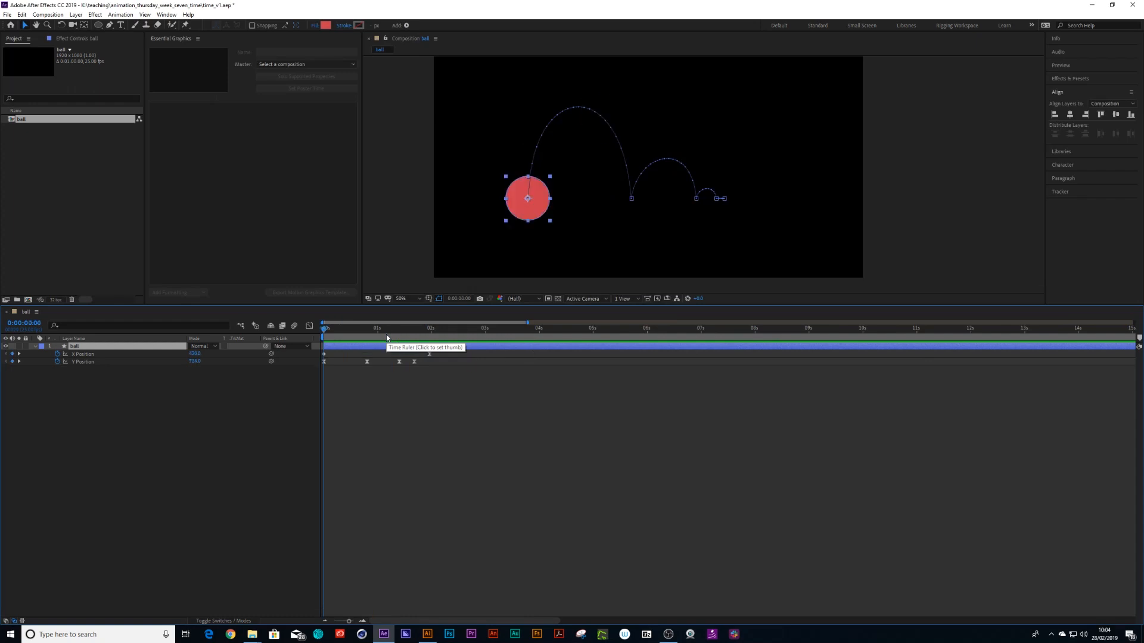
key(=)
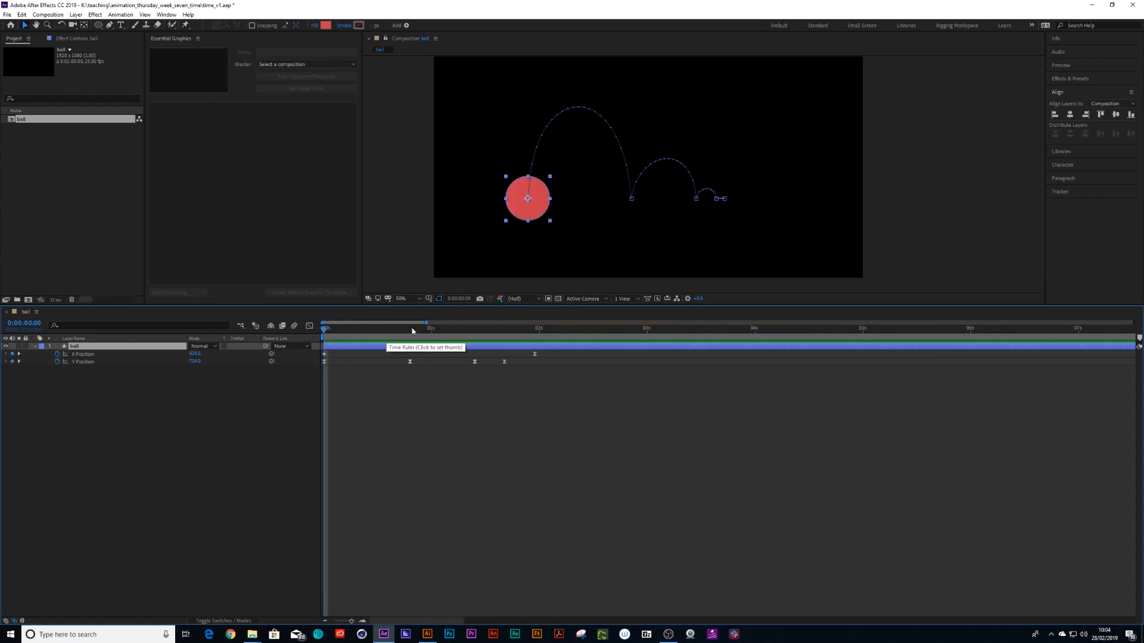
drag(412, 331, 314, 335)
key(space)
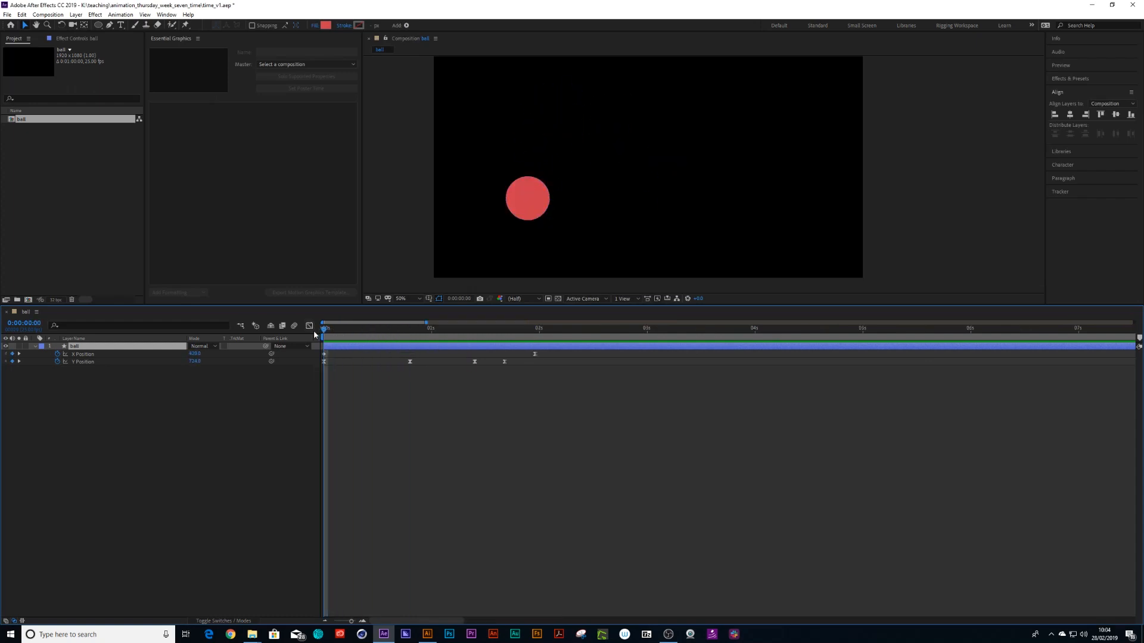
drag(435, 333, 455, 335)
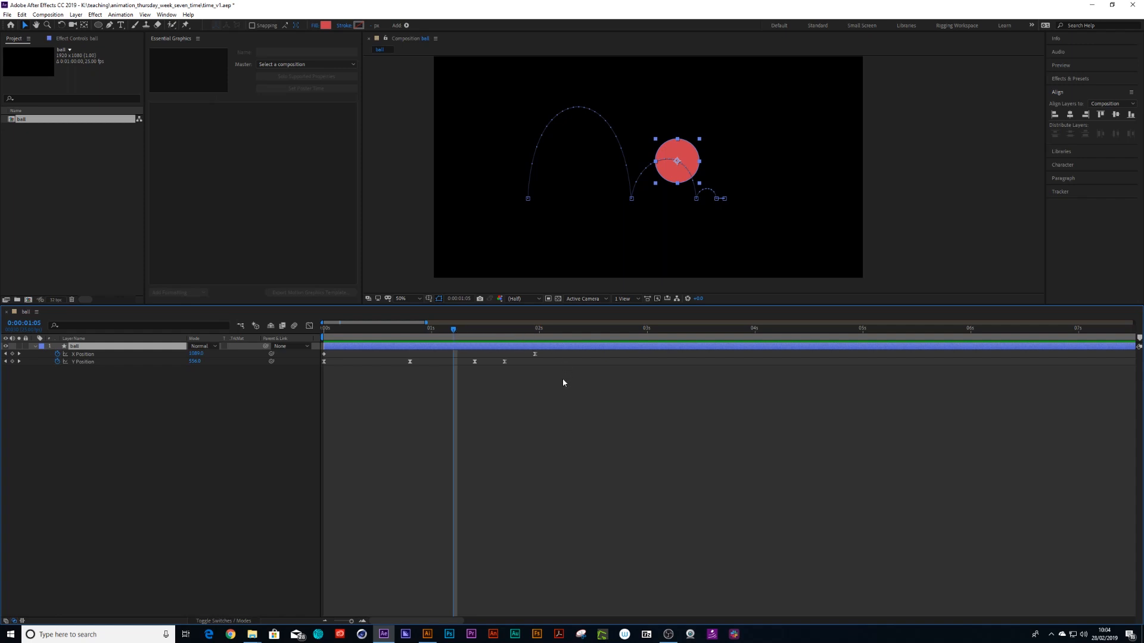
Step: Find the Timewarp effect and apply it to the ball layer
drag(563, 379, 317, 352)
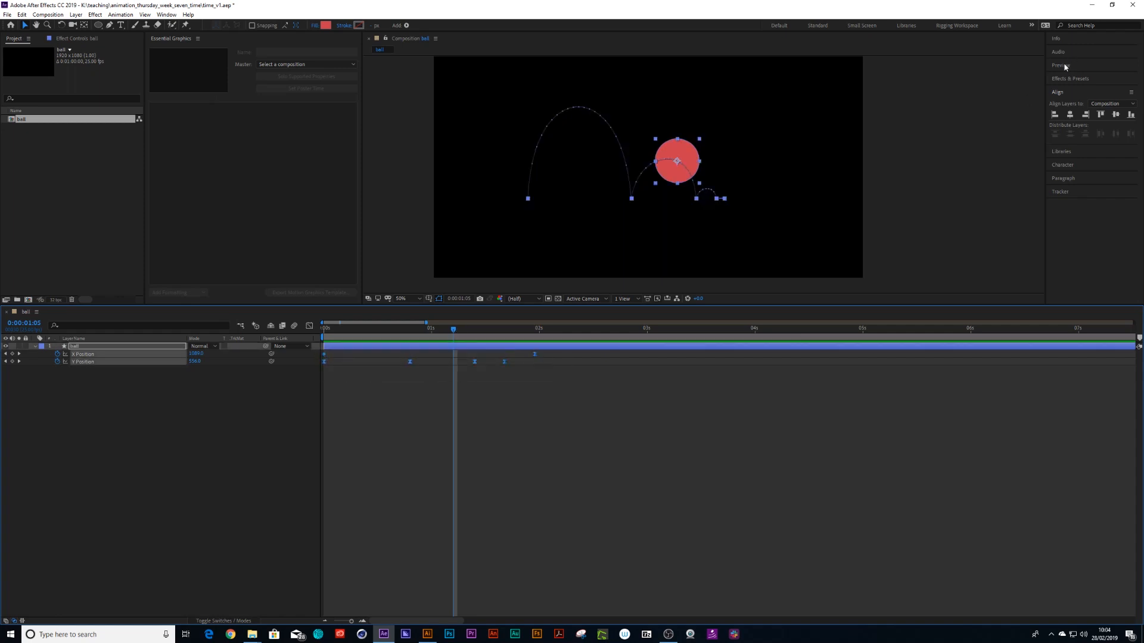
click(1069, 78)
click(1074, 90)
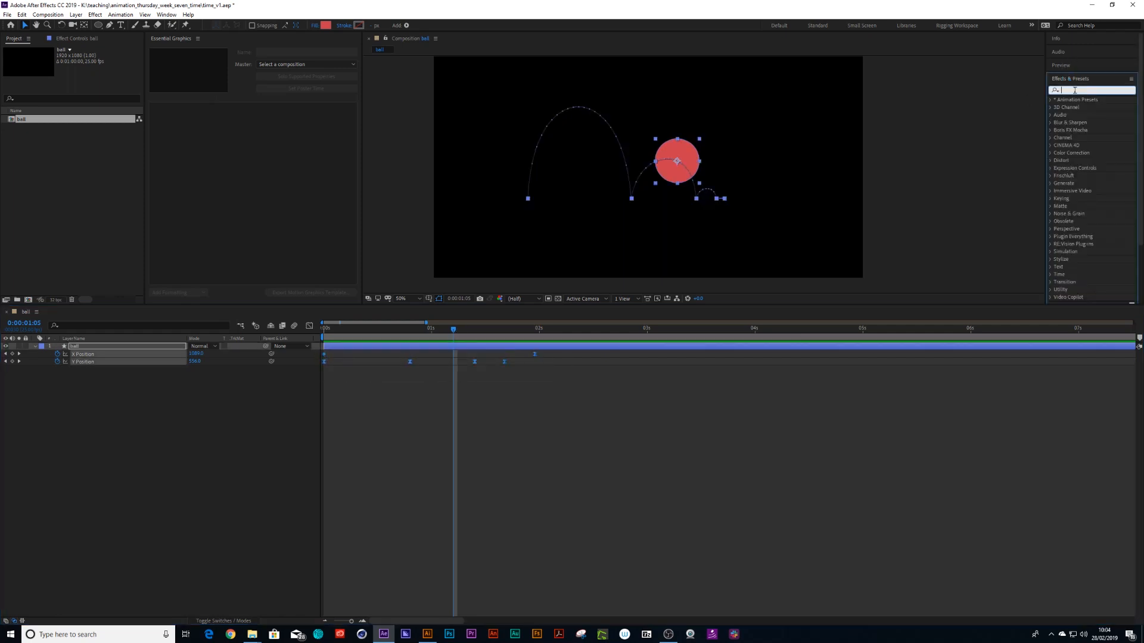
text(timewar)
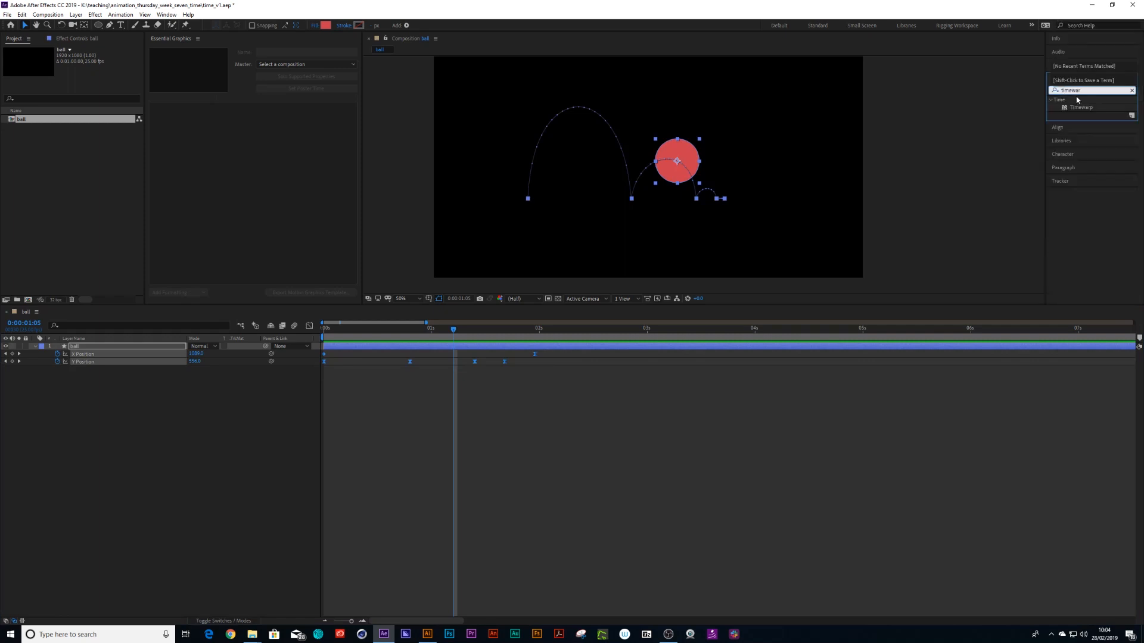
drag(1081, 108, 82, 347)
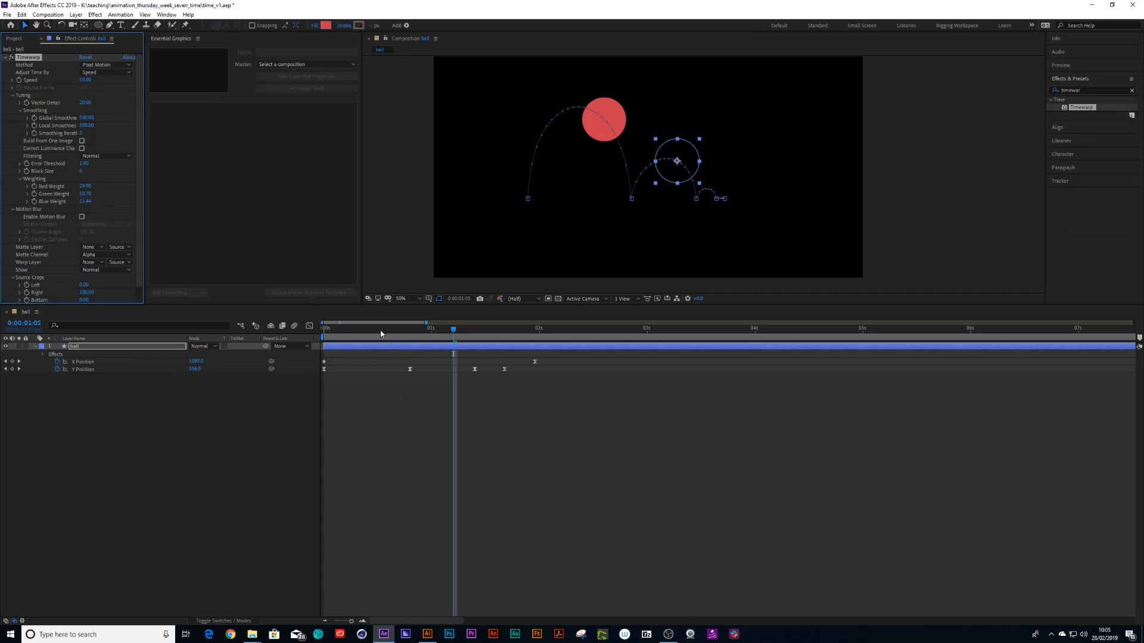
Step: Play back and scrub through the Timewarp result, then return to frame 0
drag(381, 331, 292, 338)
key(space)
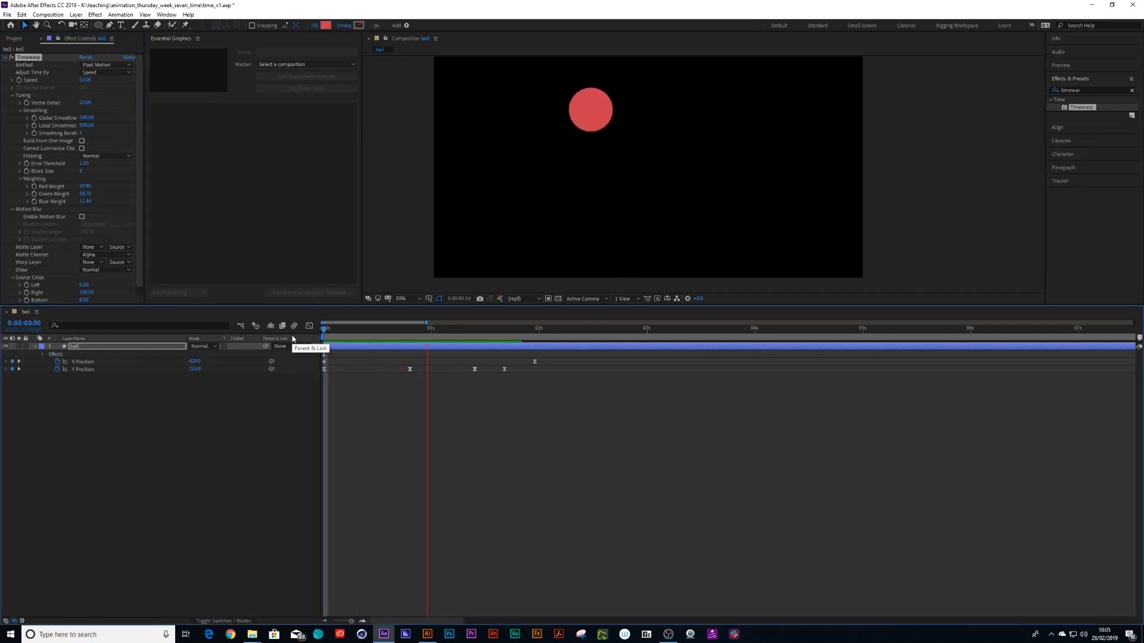
drag(335, 338, 379, 355)
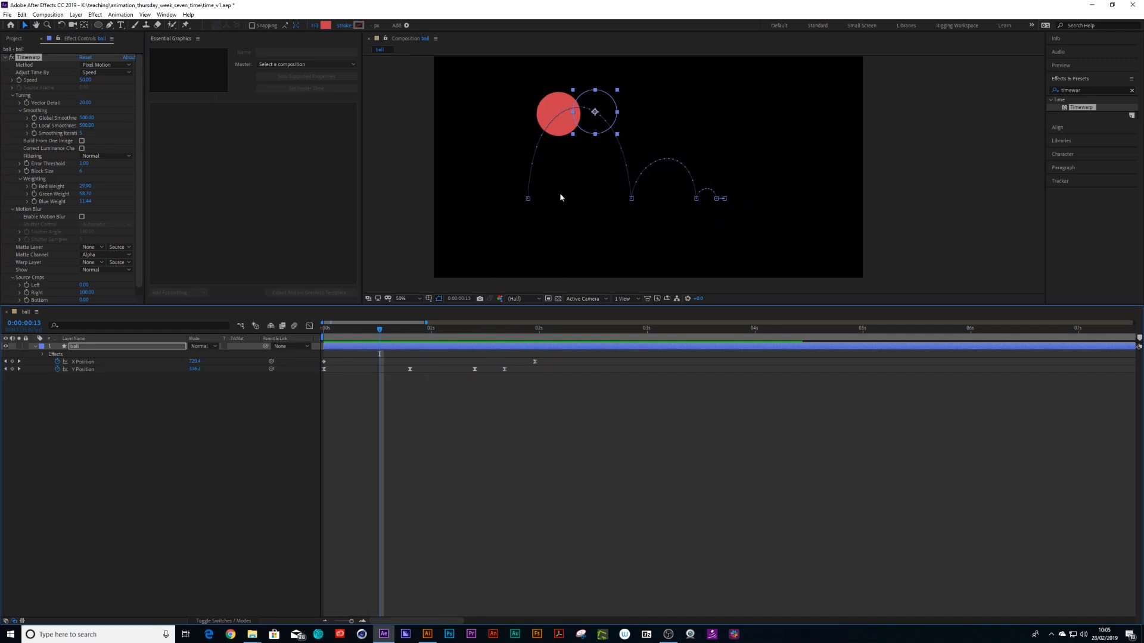
drag(381, 332, 309, 368)
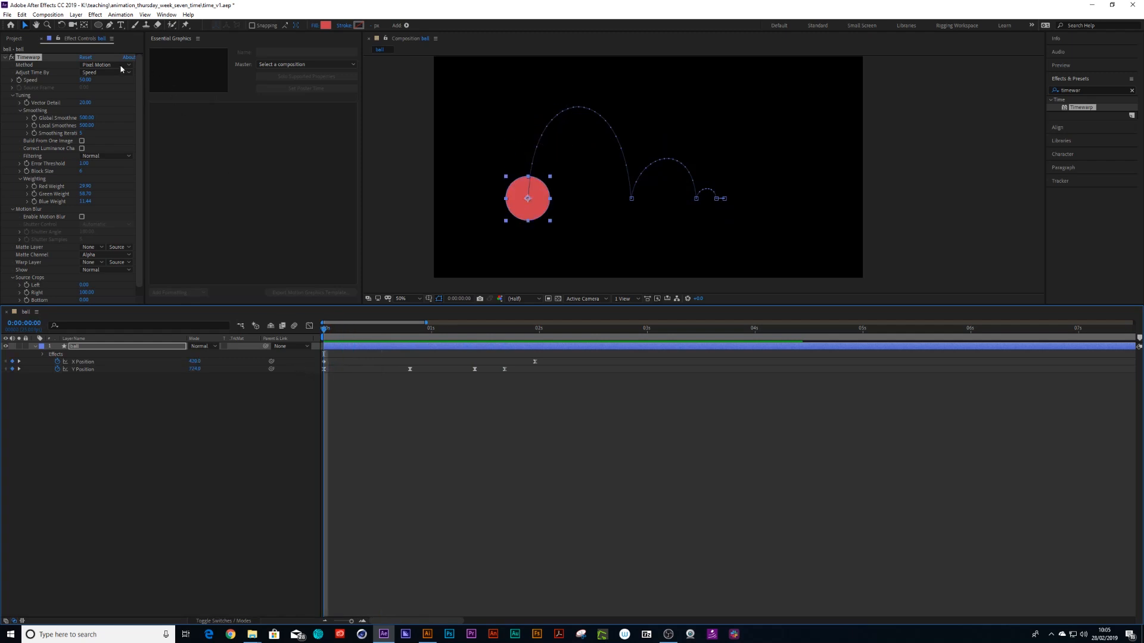
Step: Set the Timewarp method to Whole Frames and play back the bounce from frame 0
click(98, 65)
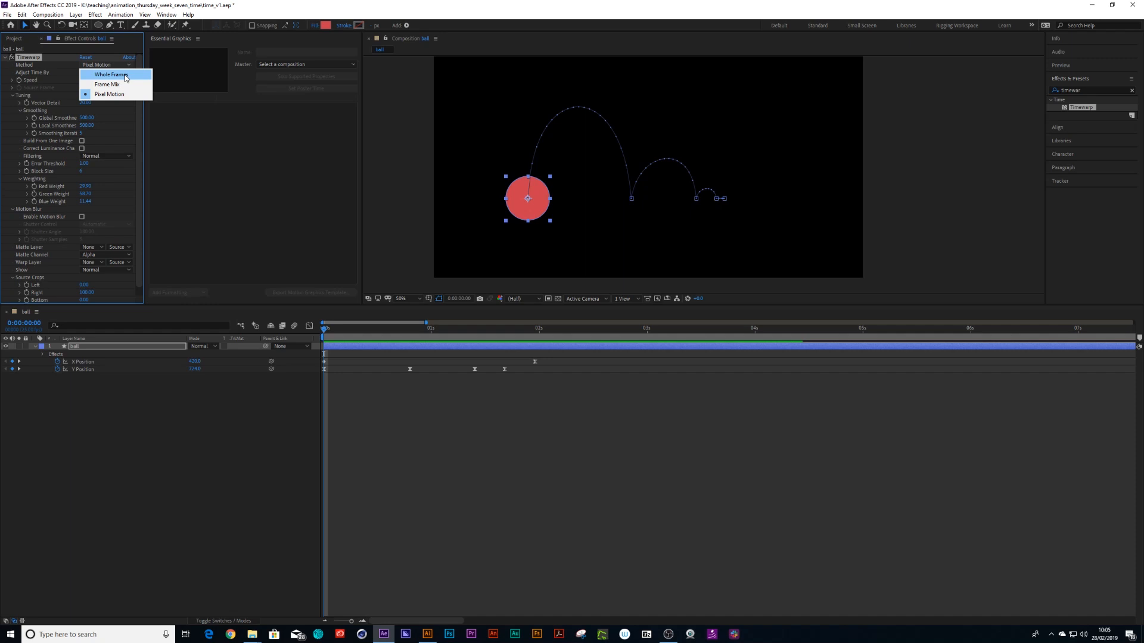
click(125, 76)
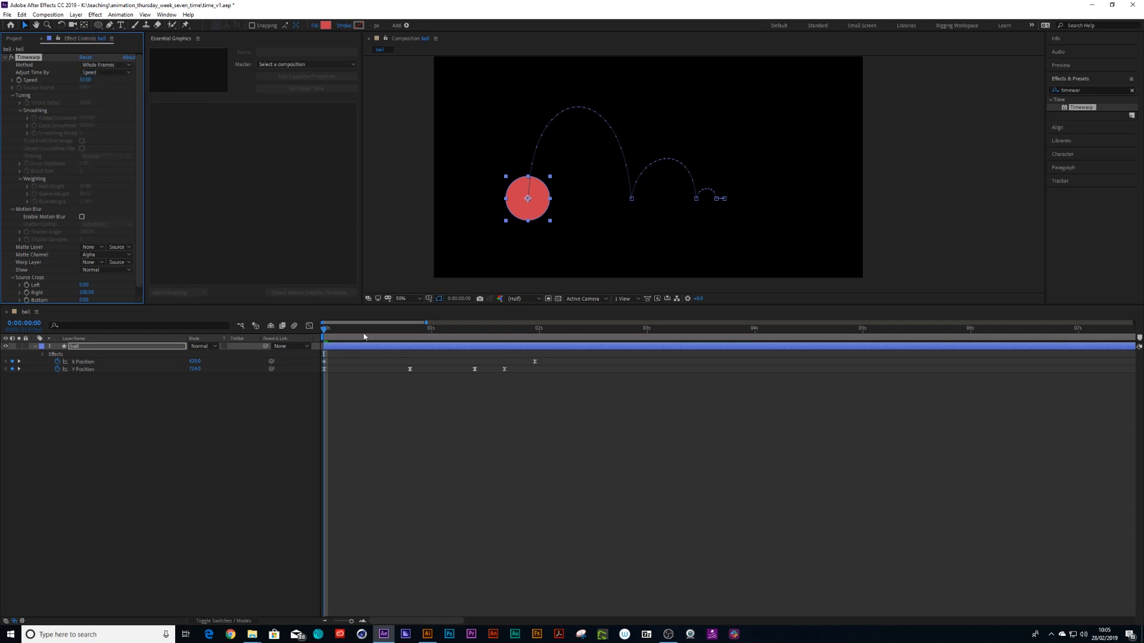
drag(364, 333, 306, 337)
key(space)
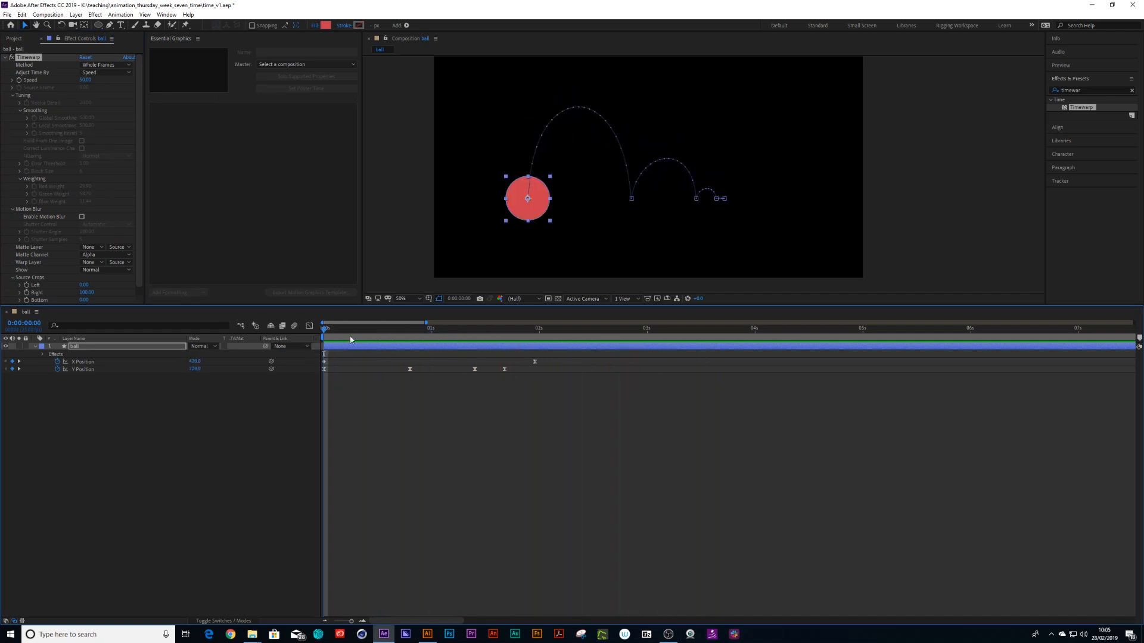
key(space)
Step: Keep Timewarp's method at Whole Frames, then disable and collapse the effect and replay the bounce from frame 0
click(119, 64)
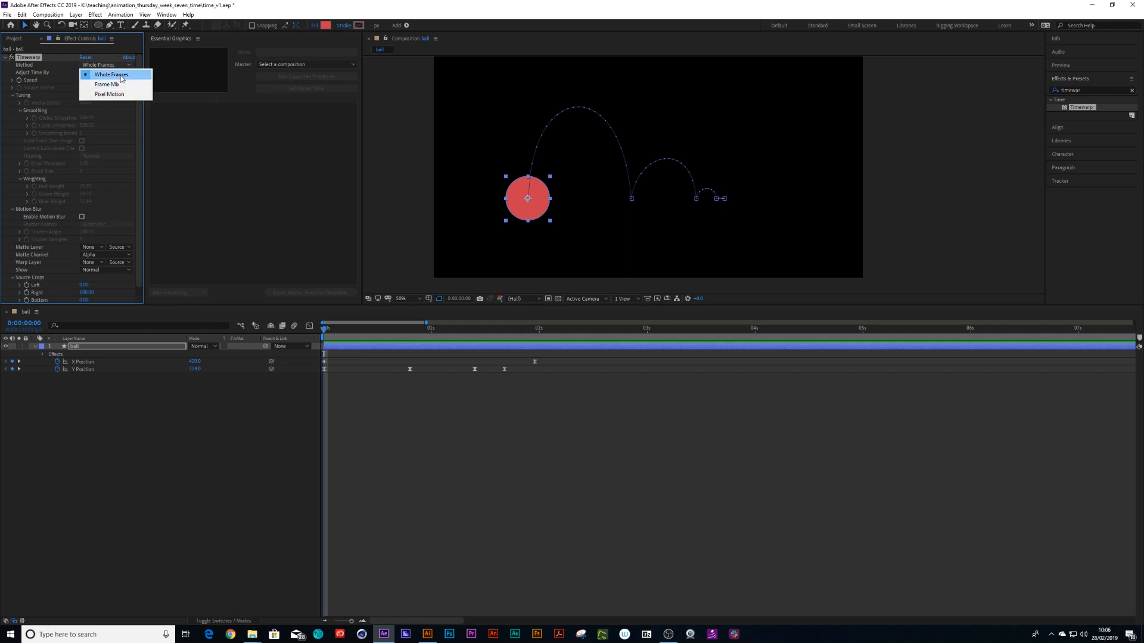
click(121, 75)
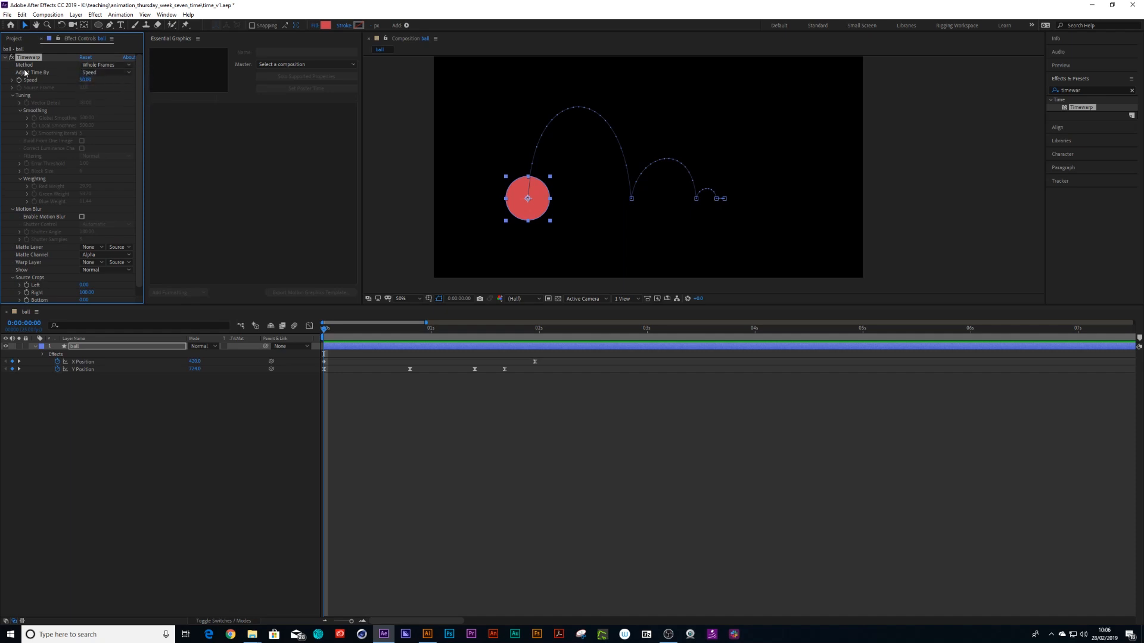
click(6, 58)
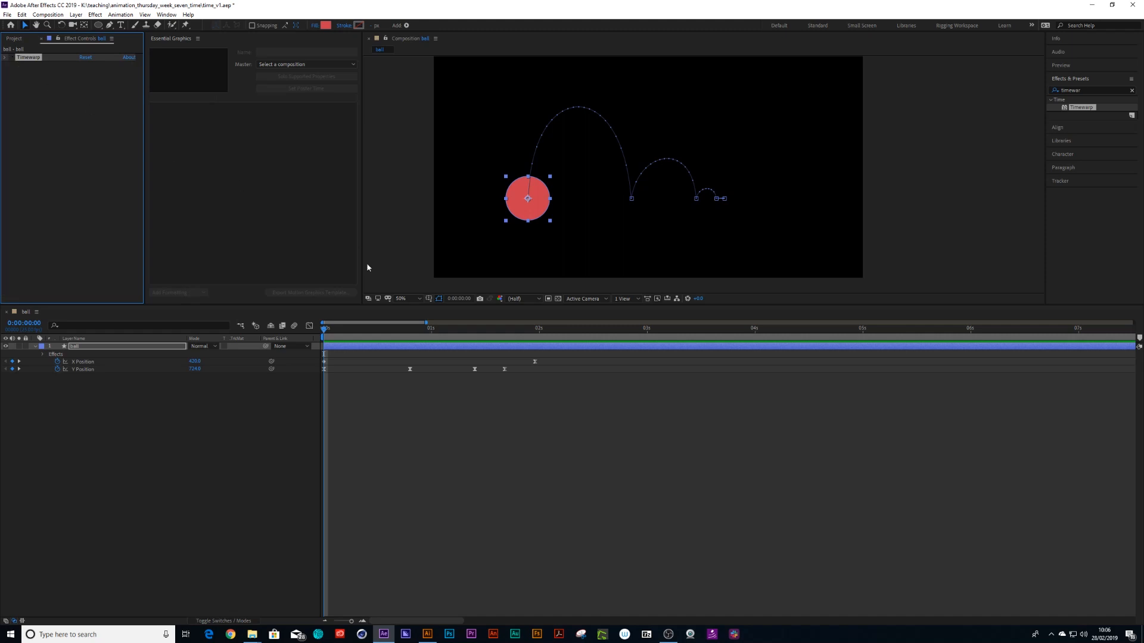
drag(364, 324, 305, 357)
key(space)
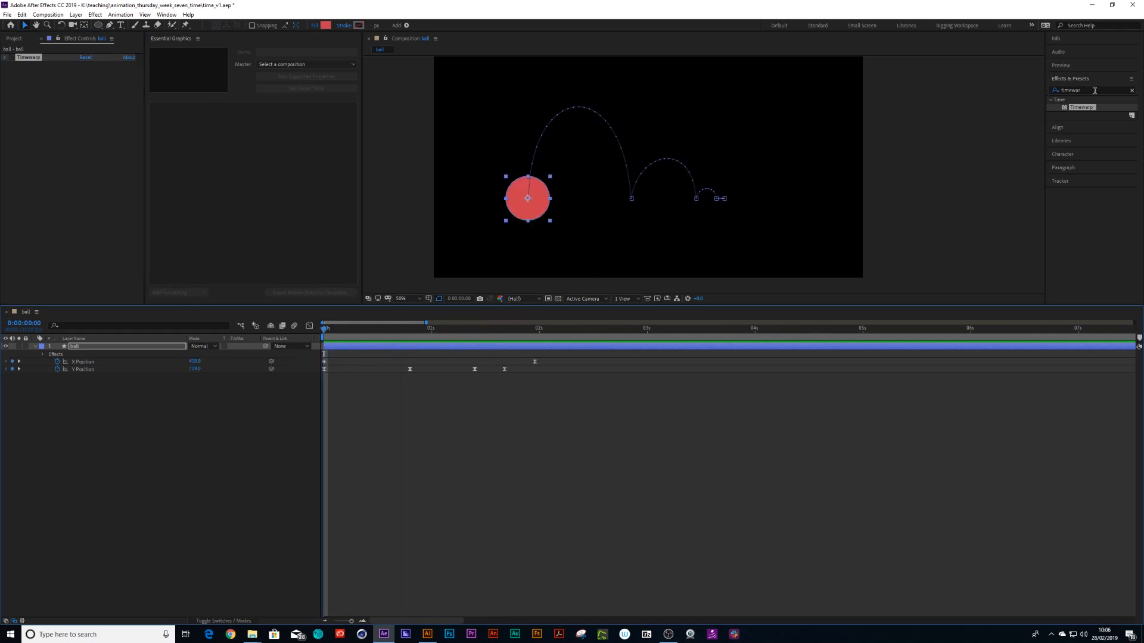
Step: Apply the Posterize Time effect to the ball layer and set its frame rate to 12
click(1062, 90)
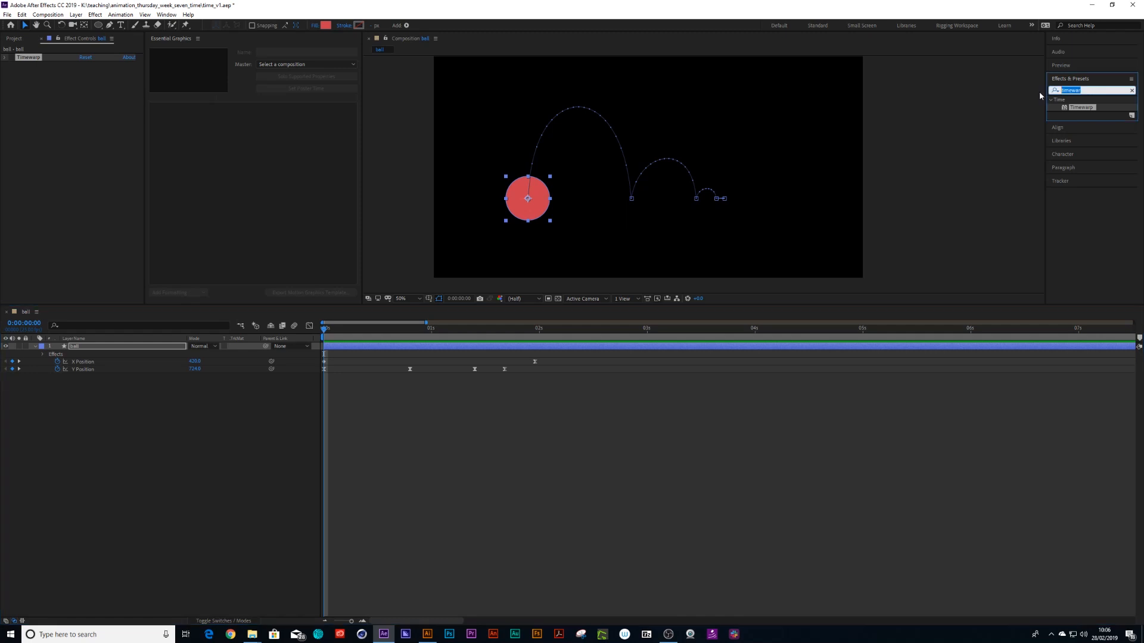
text(poster)
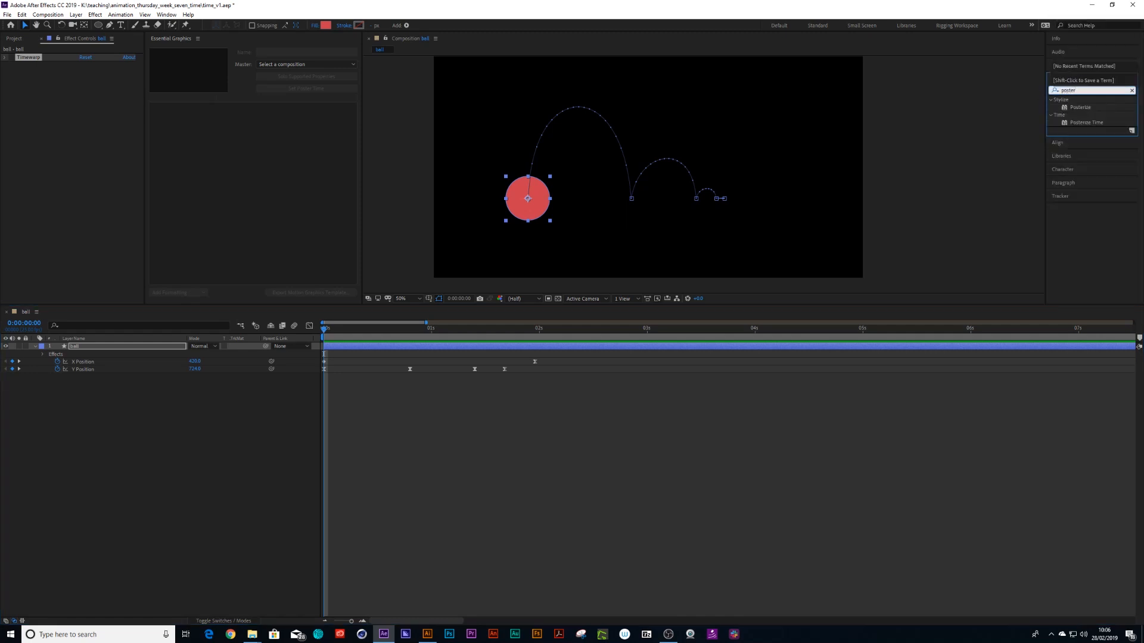
drag(1067, 122, 81, 343)
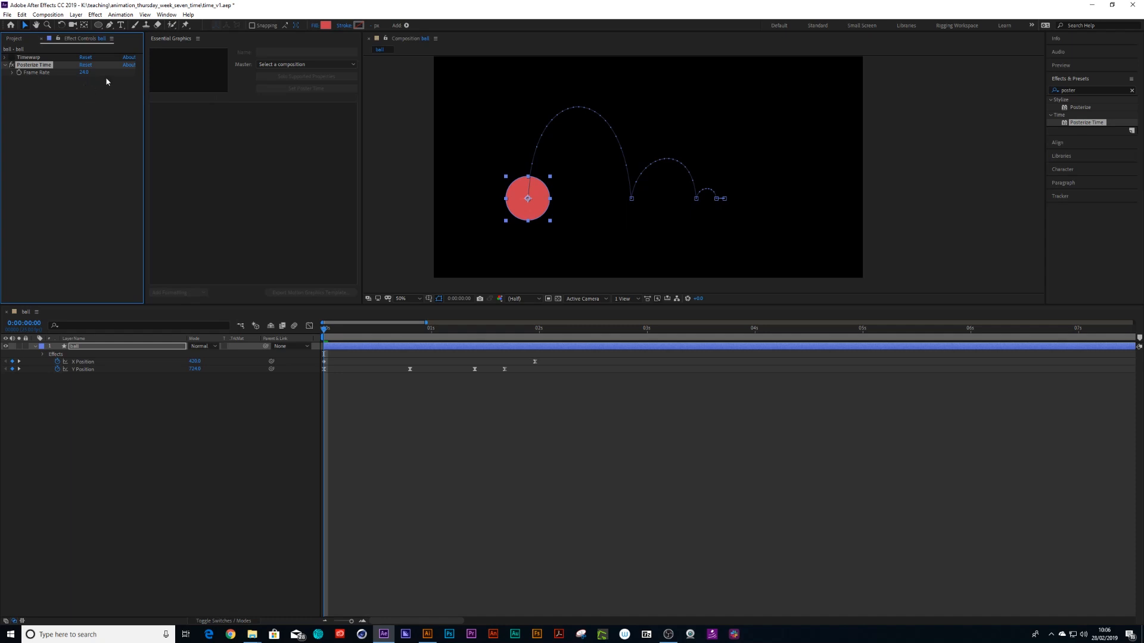
click(84, 72)
text(12)
click(353, 432)
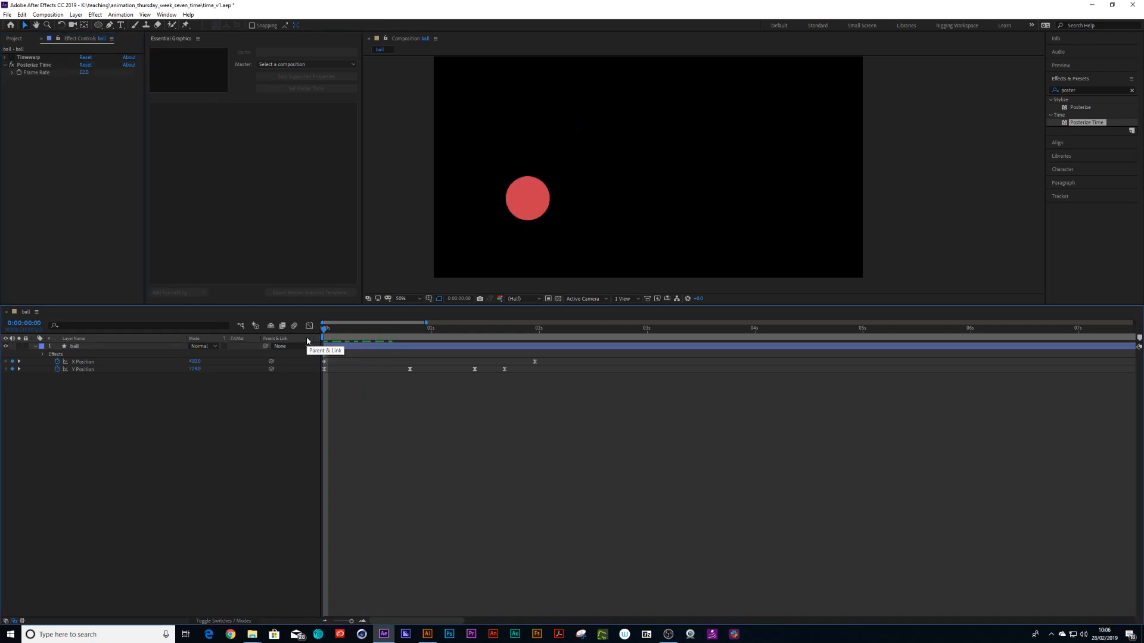
Step: Preview the posterized bounce several times and return to frame 0
key(space)
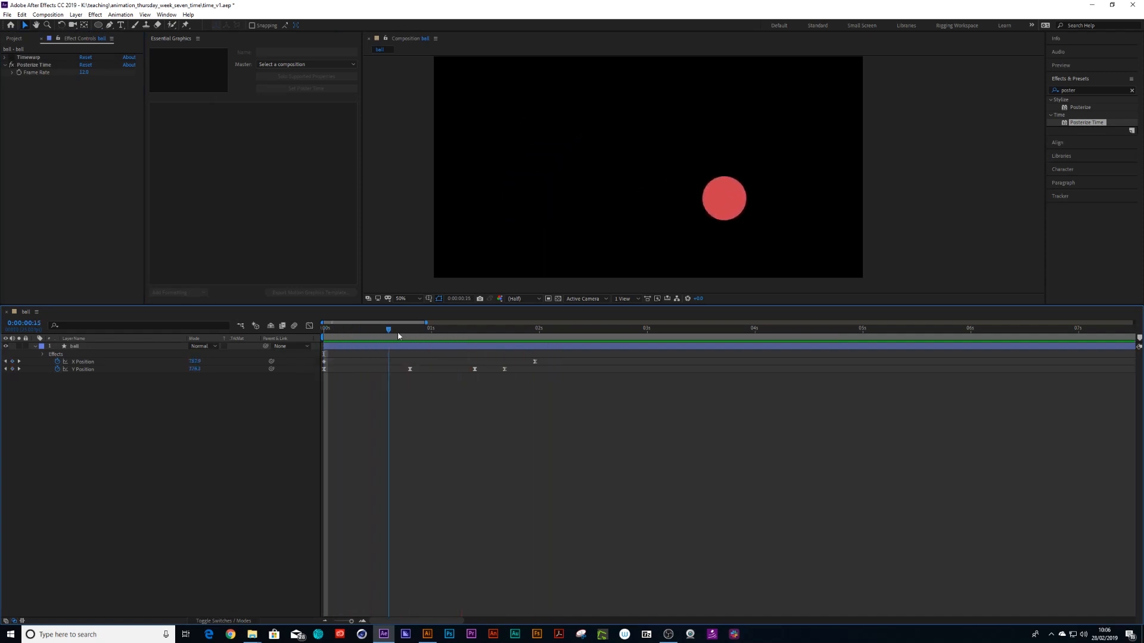
click(332, 334)
key(space)
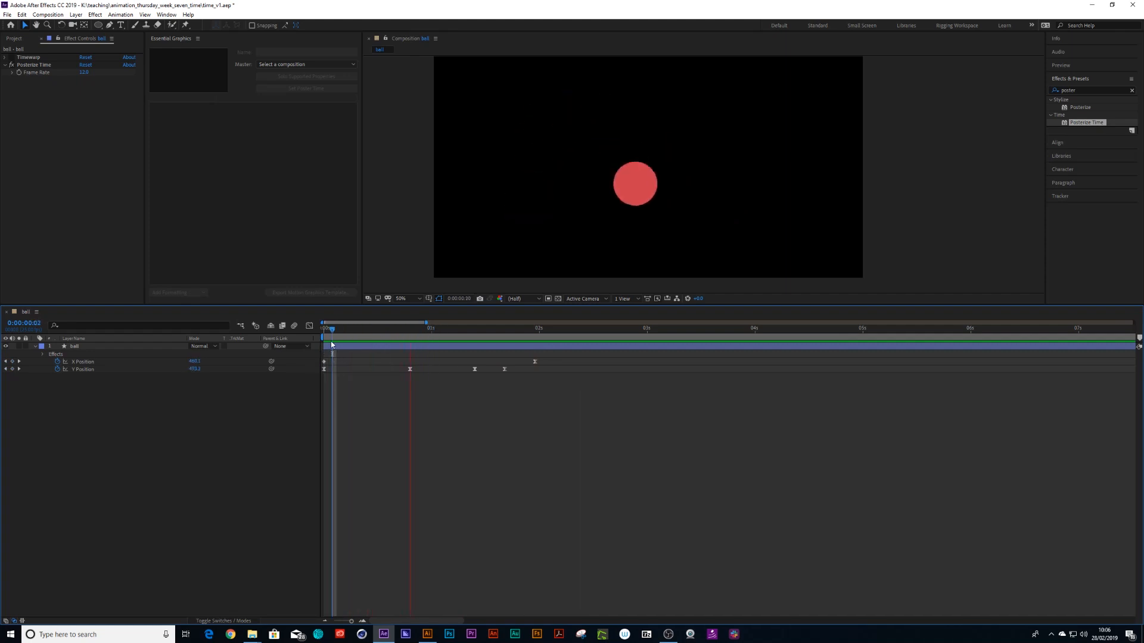
drag(356, 333, 323, 332)
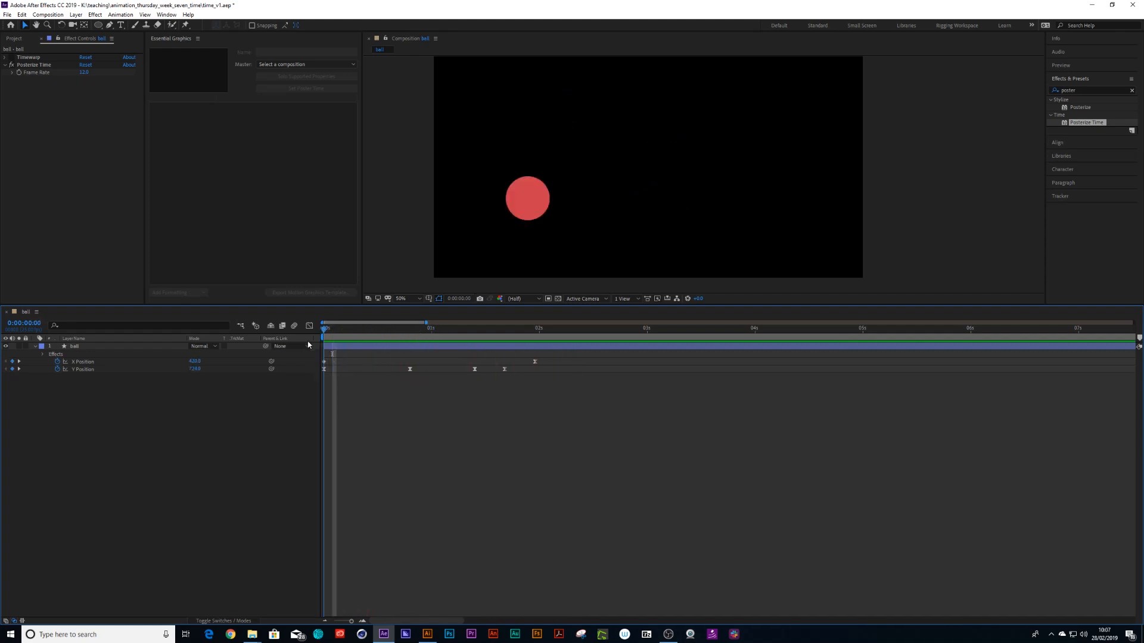
key(space)
drag(362, 337, 323, 338)
Step: Apply the Echo effect to the ball layer and set its Echo Operator to Maximum
click(1049, 91)
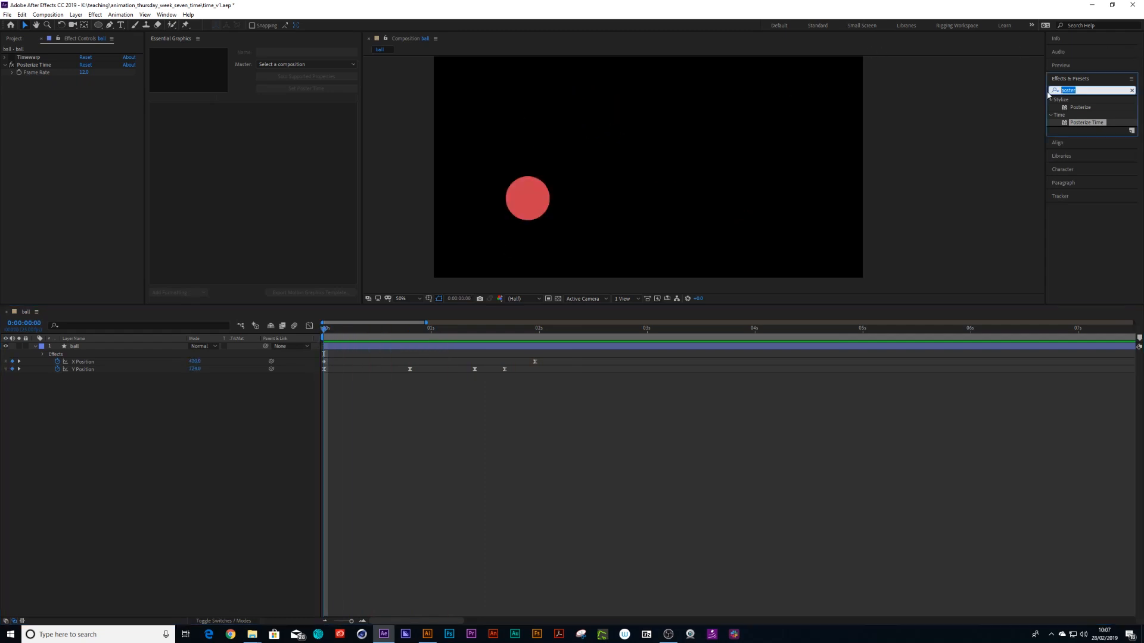
text(echo)
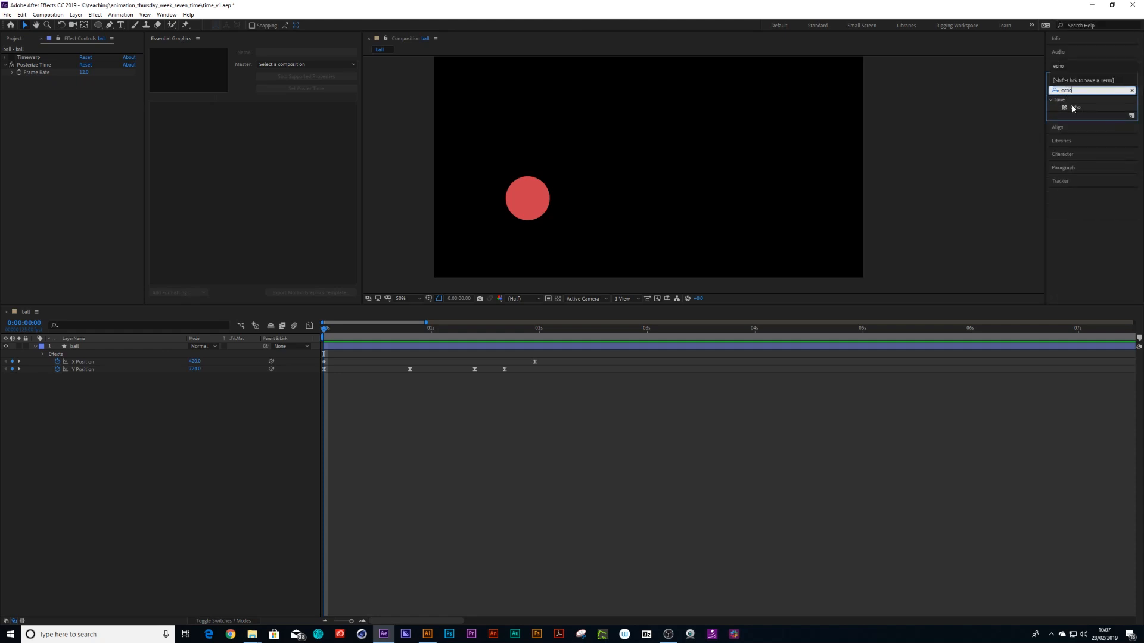
drag(1072, 107, 88, 356)
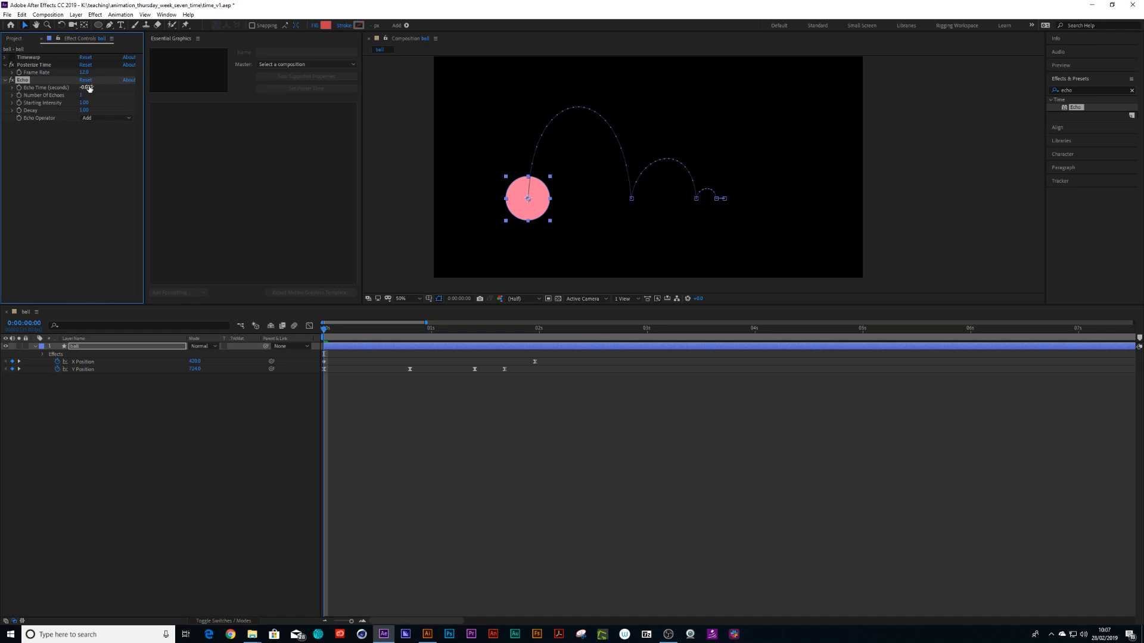
click(102, 119)
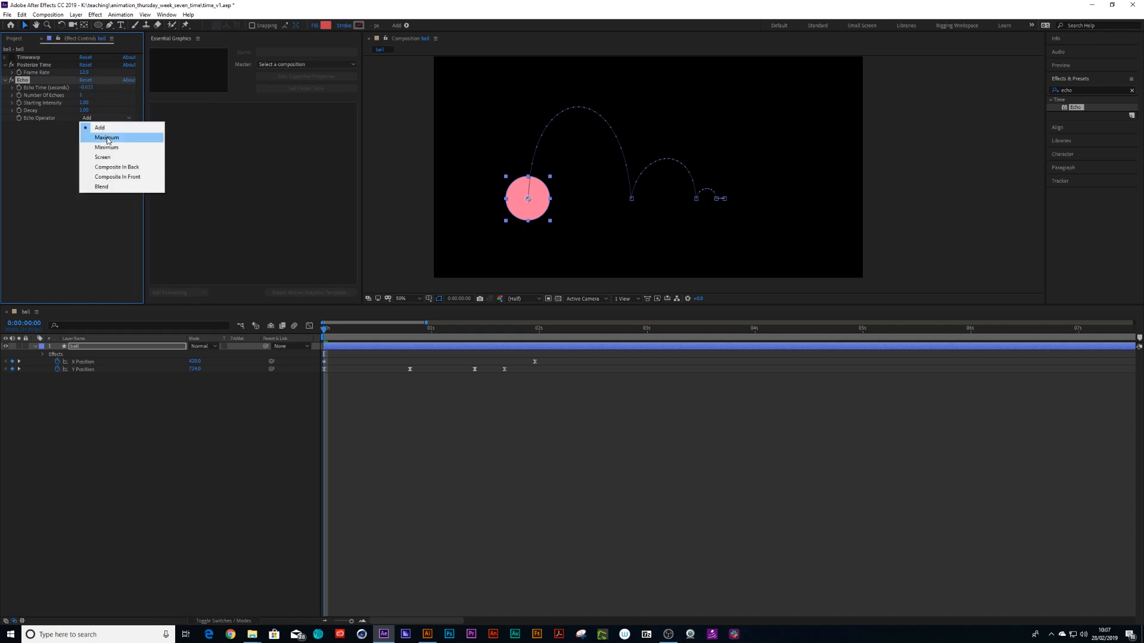
click(107, 138)
Step: Set the Echo Time to -0.05 seconds and scrub ahead to frame 7 to check the echo
click(95, 88)
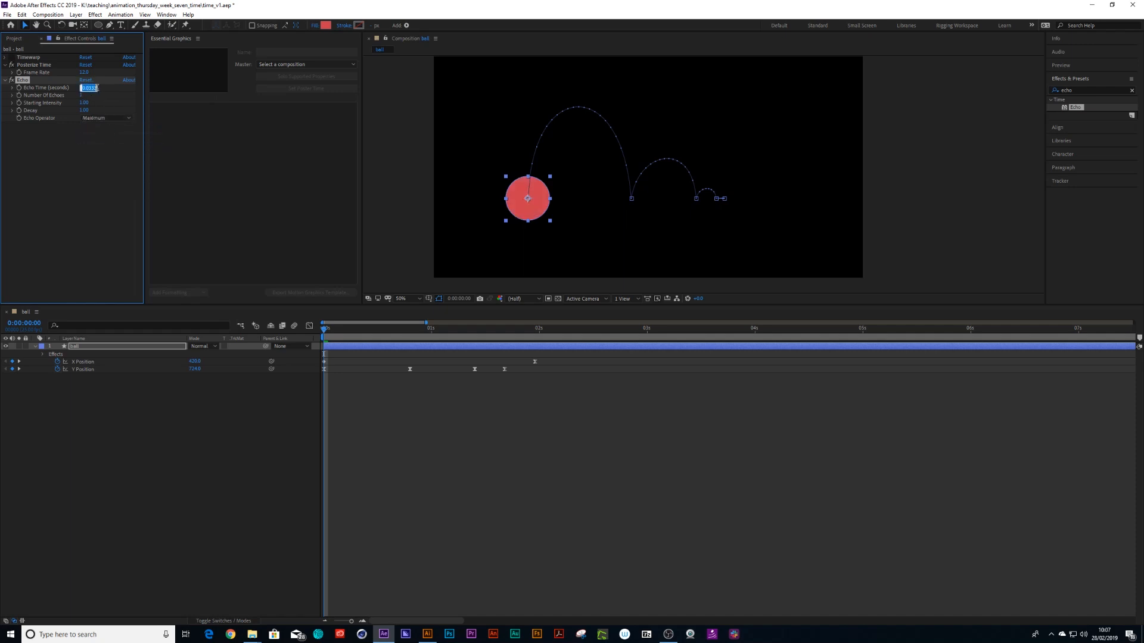
click(88, 88)
drag(90, 88, 92, 87)
text(5)
key(Return)
drag(323, 332, 355, 337)
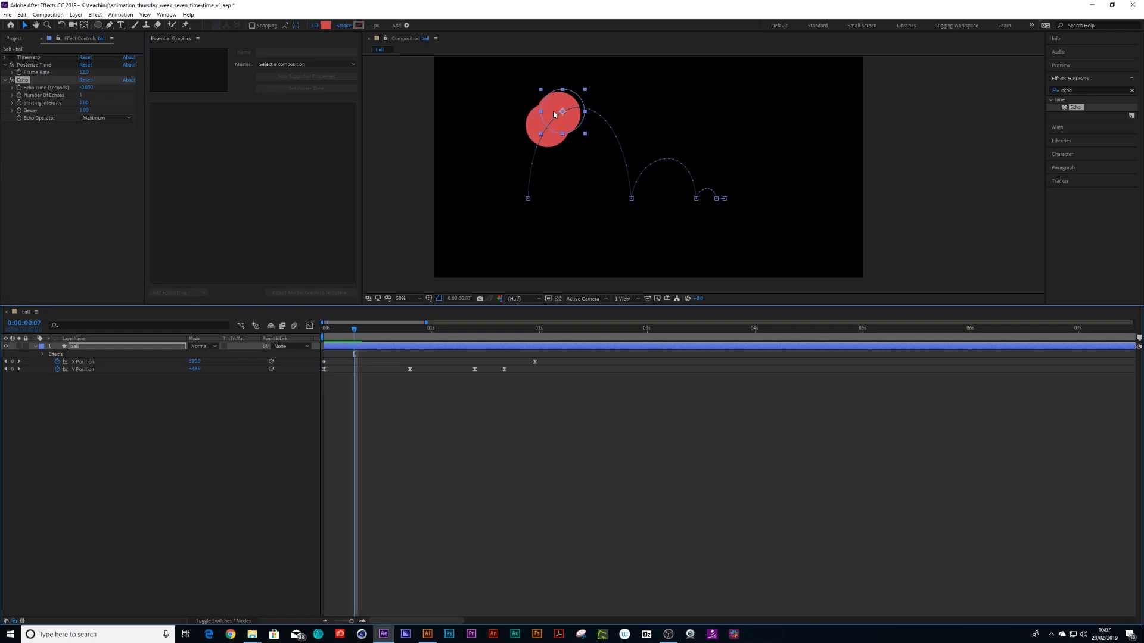
Step: Set the Number Of Echoes to 100 and preview the trail through the first arc
click(82, 94)
text(100)
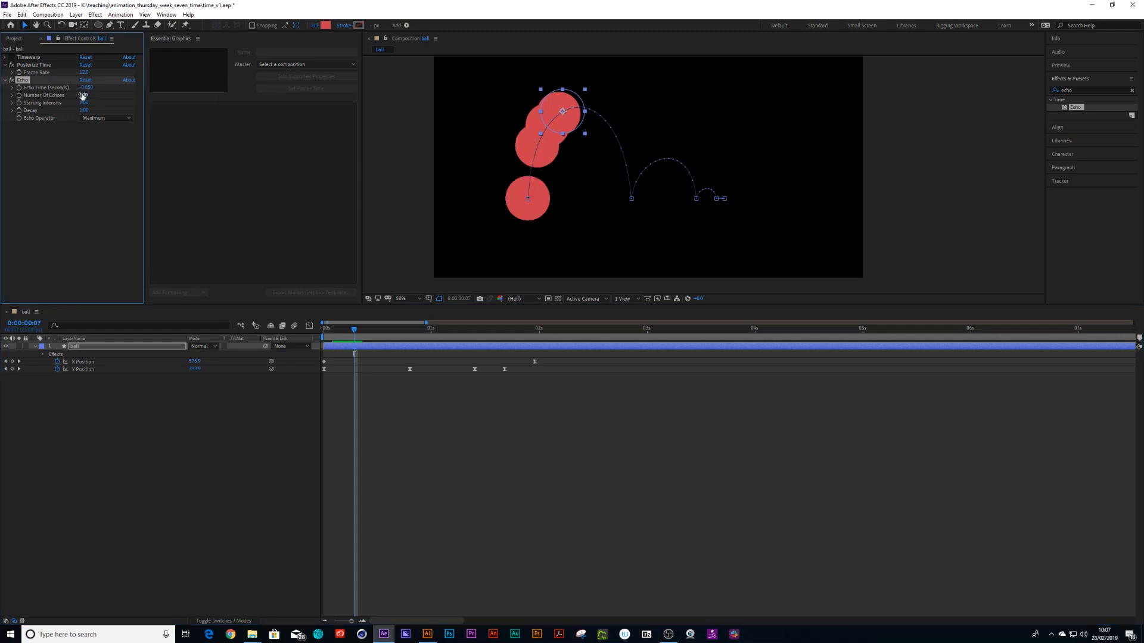
key(Return)
drag(356, 331, 390, 337)
key(space)
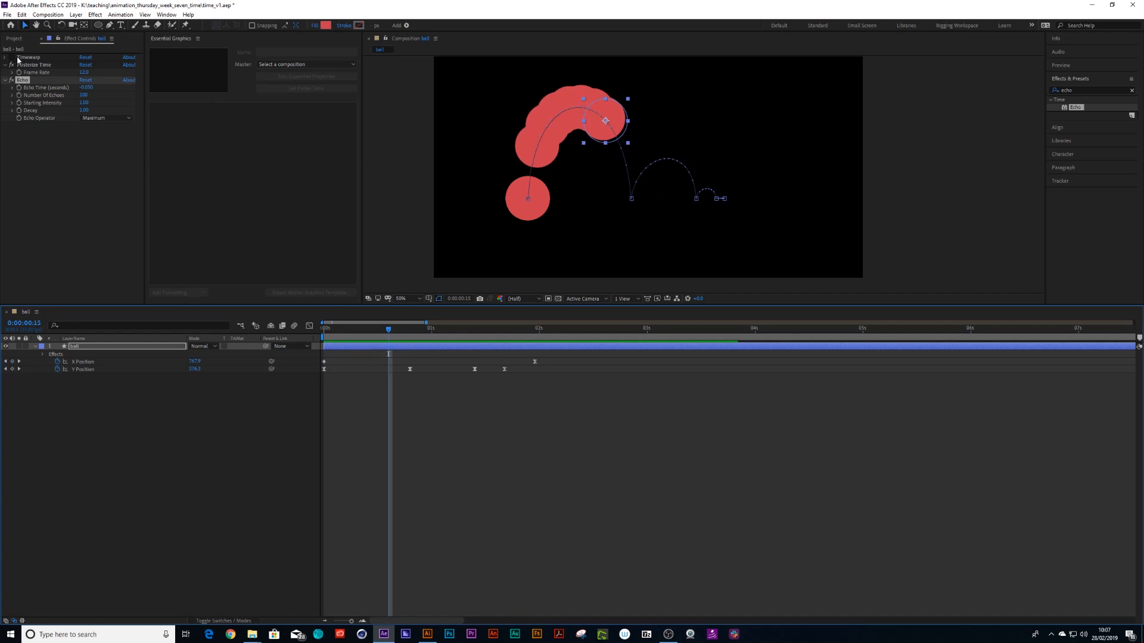
Step: Compare the echo trail with Posterize Time off and on, replay it, and leave Posterize Time disabled
click(11, 65)
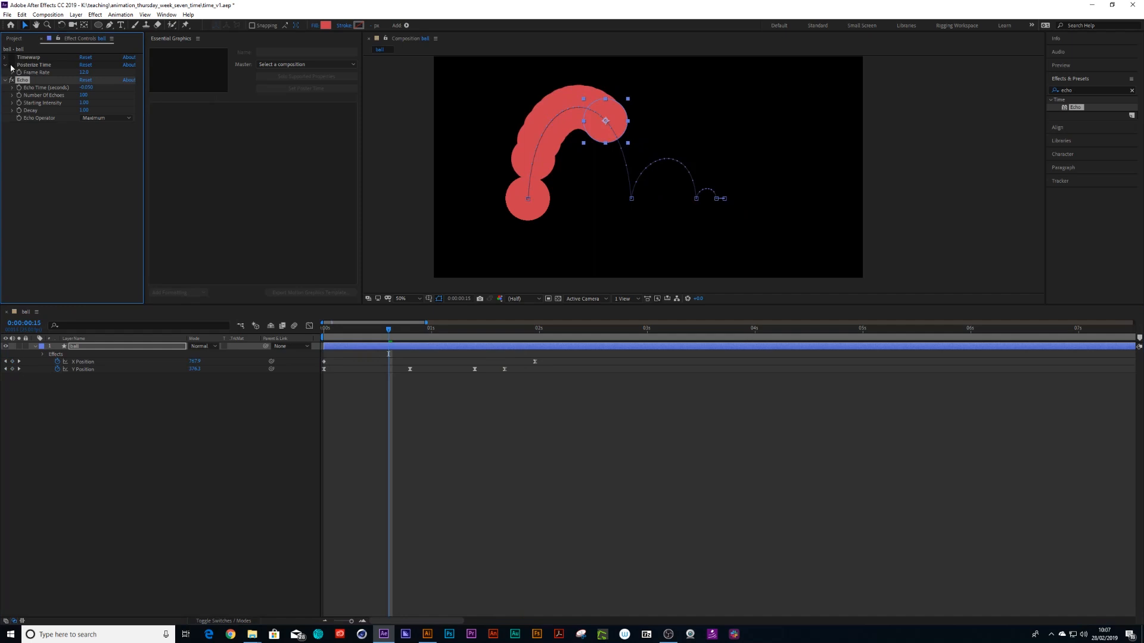
click(11, 66)
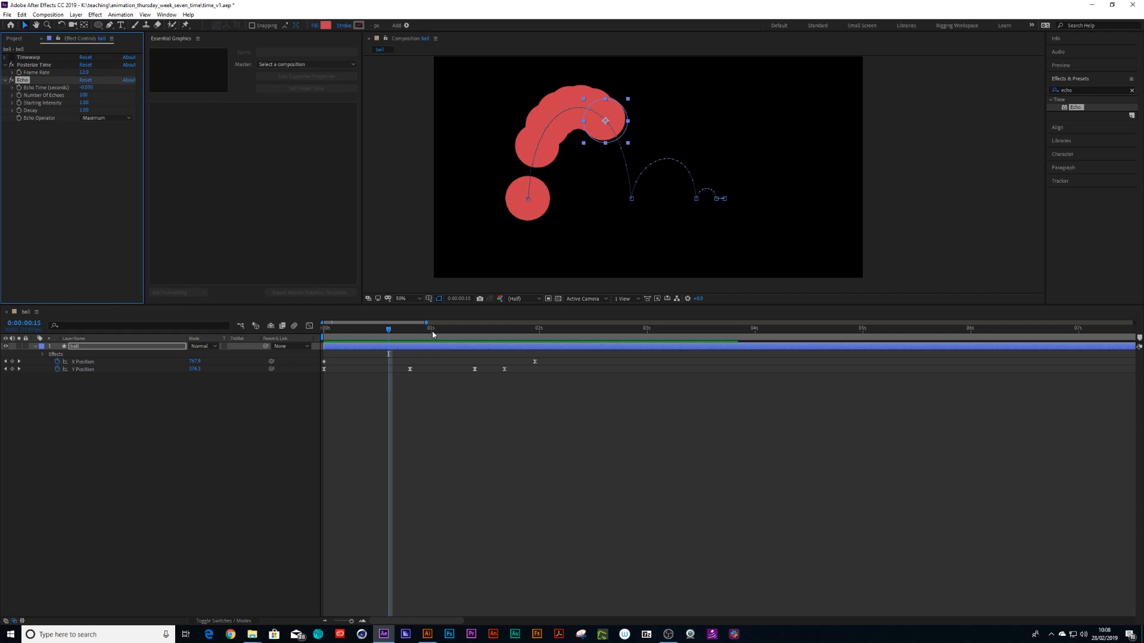
key(space)
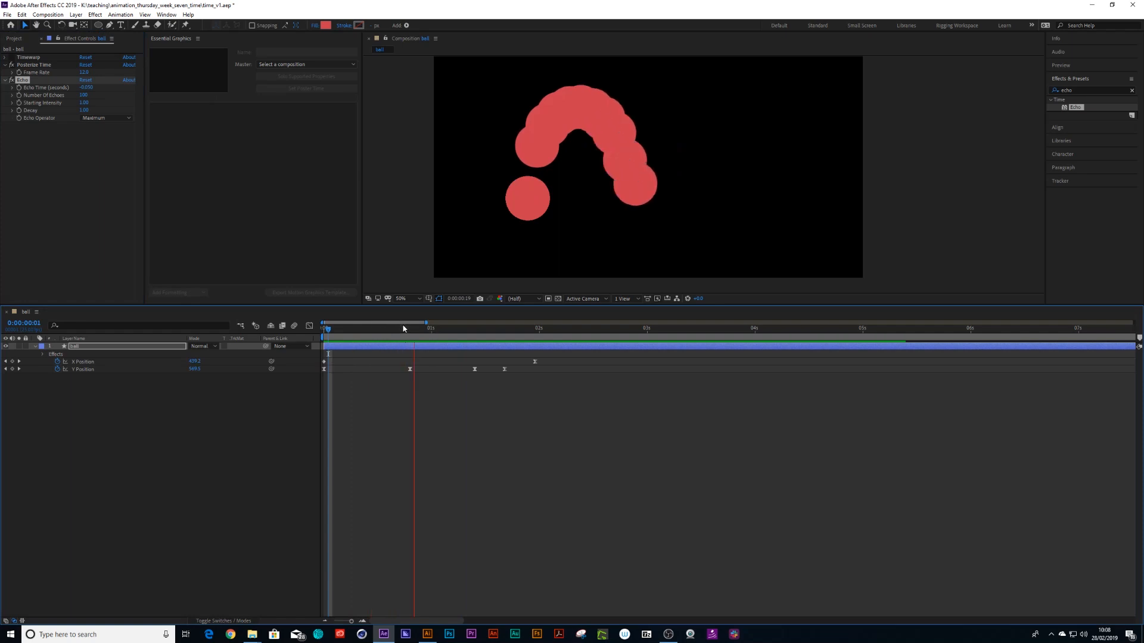
drag(333, 328, 367, 340)
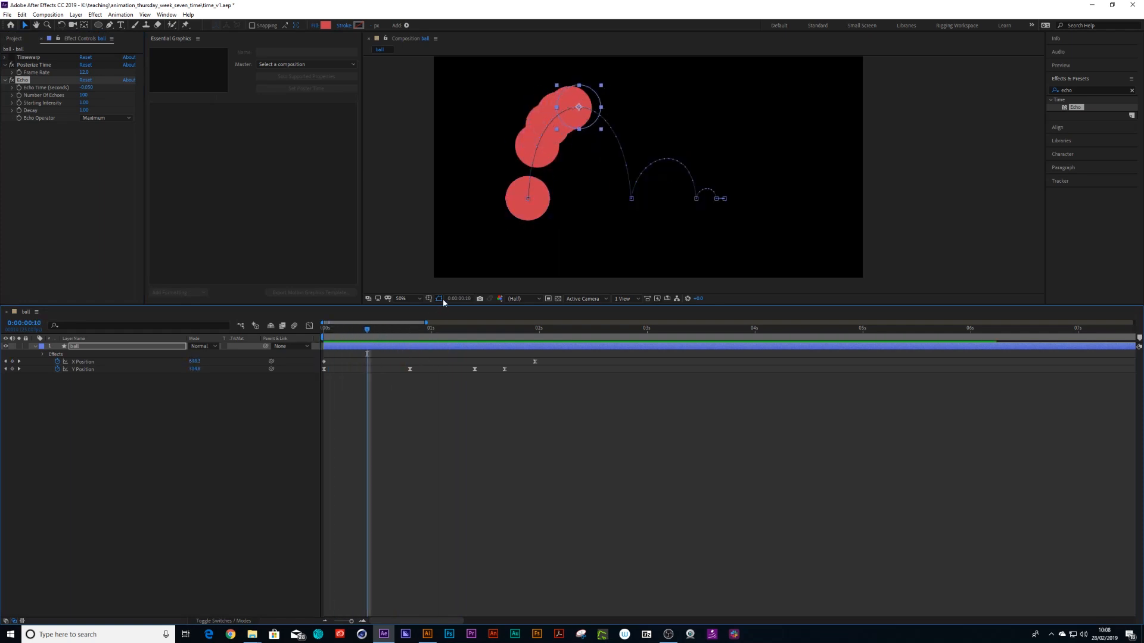
click(11, 64)
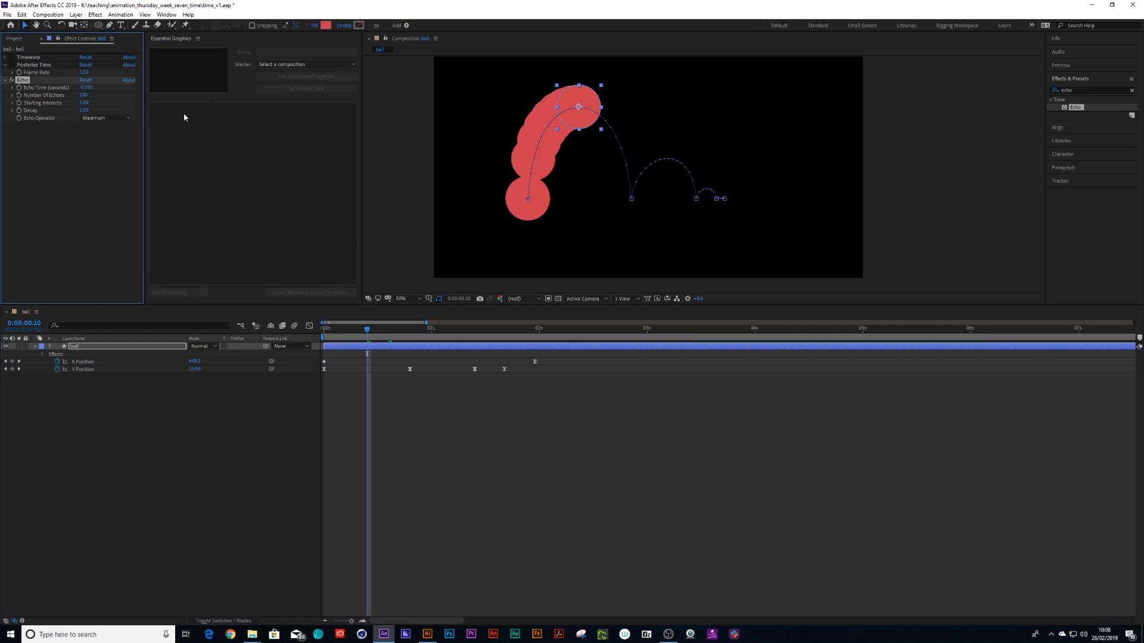
Step: Set the Echo Time to -0.01 seconds and the Number Of Echoes to 25
click(87, 87)
text(-0.01)
key(Return)
click(84, 94)
text(25)
key(Return)
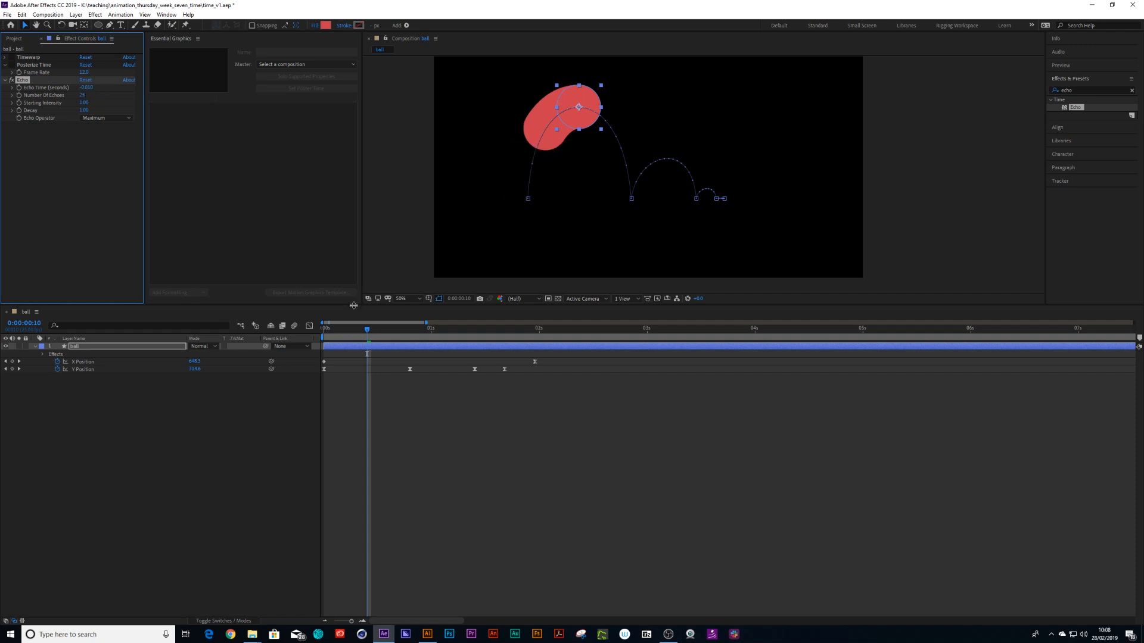
Step: Play back the echoed bounce from the start, then disable the Echo effect and return to frame 0
drag(367, 331, 284, 337)
key(space)
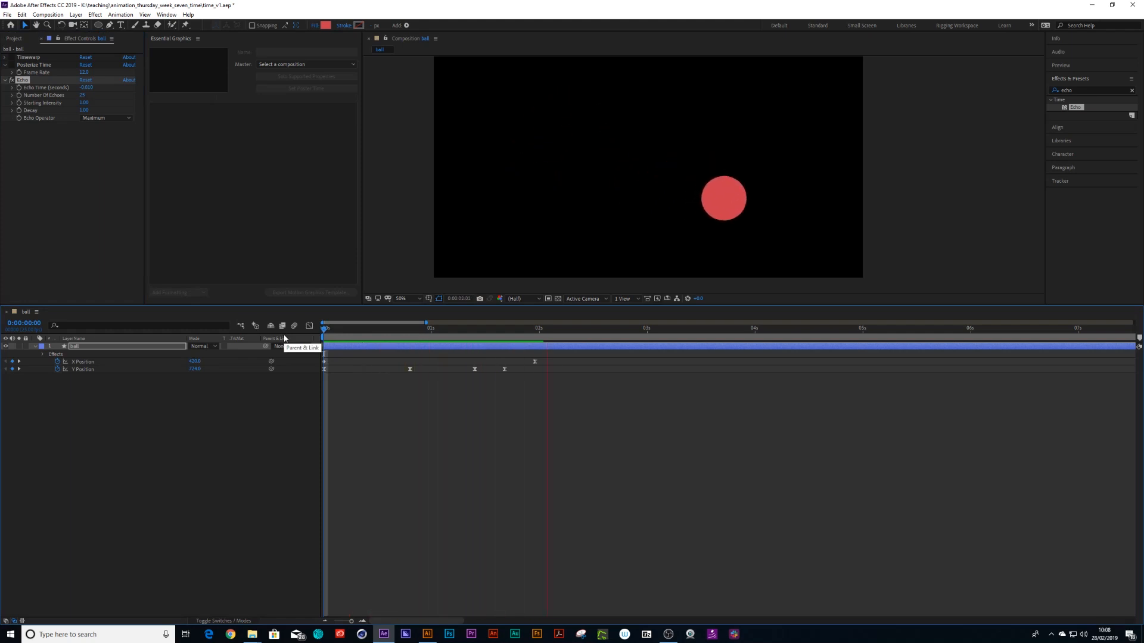
drag(352, 335, 441, 337)
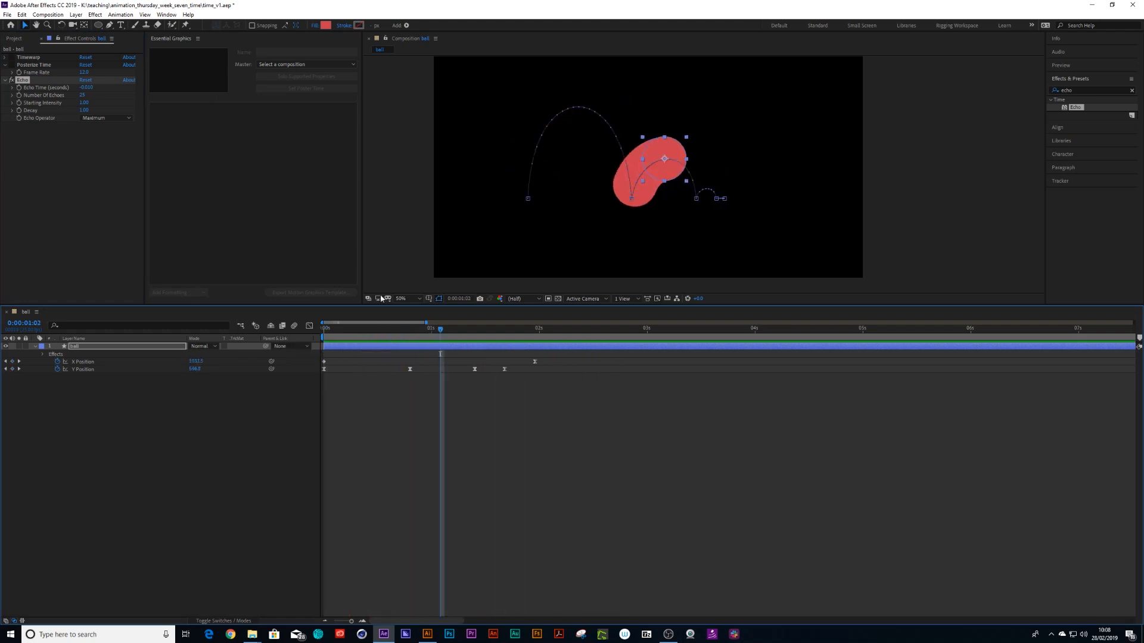
click(11, 79)
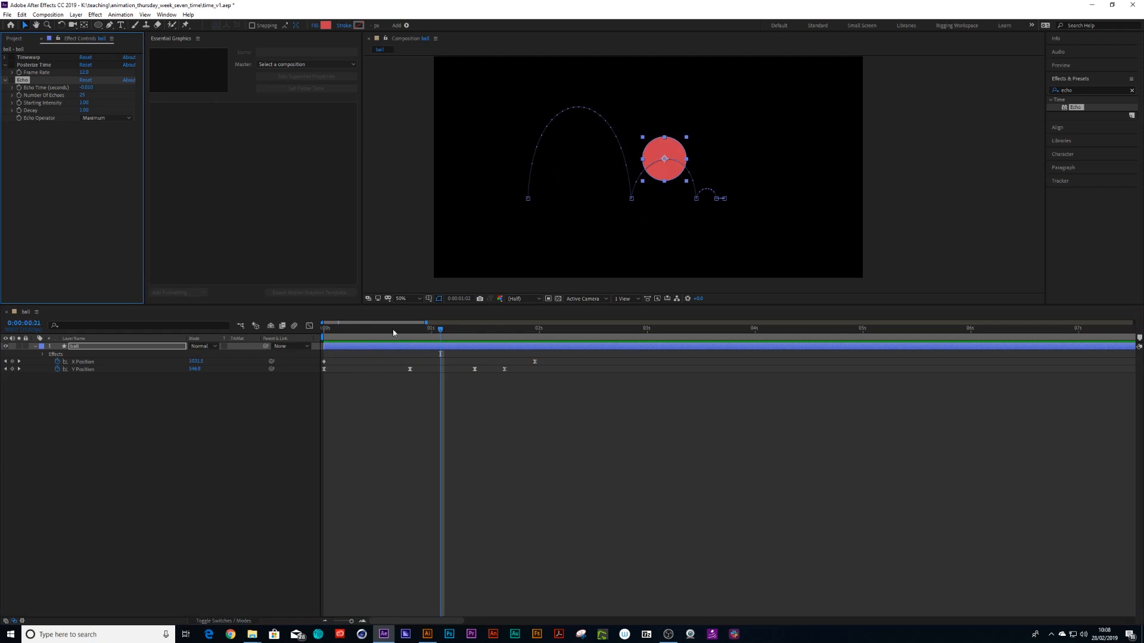
drag(393, 333, 307, 337)
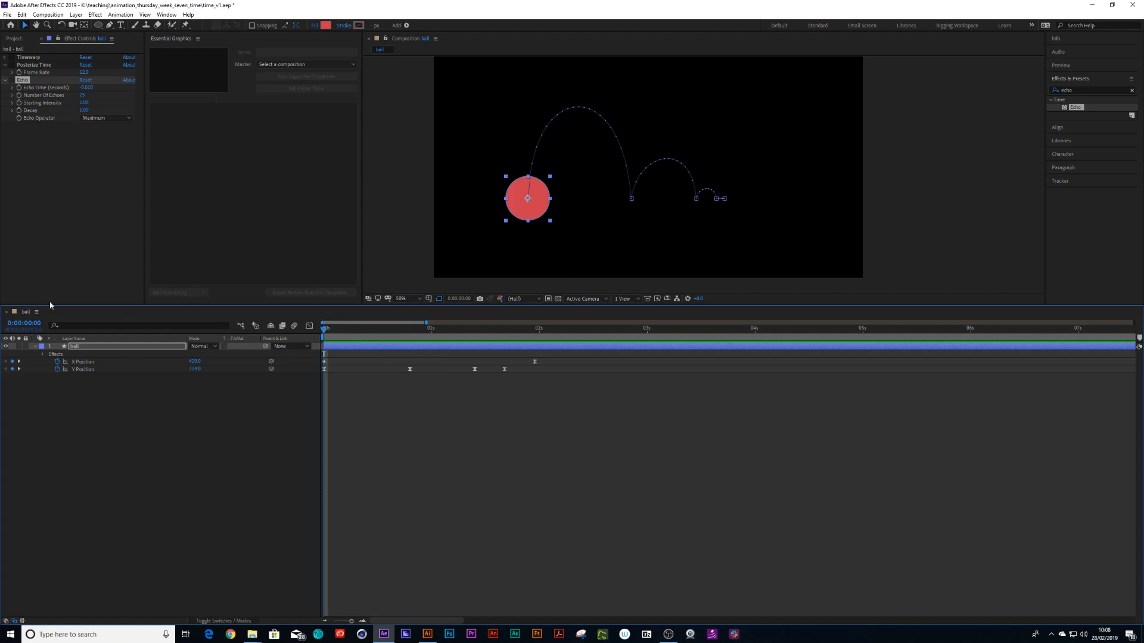
Step: Add the two-line expression posterizeTime(12) and value to the ball's Y Position and preview the bounce from frame 0
click(82, 369)
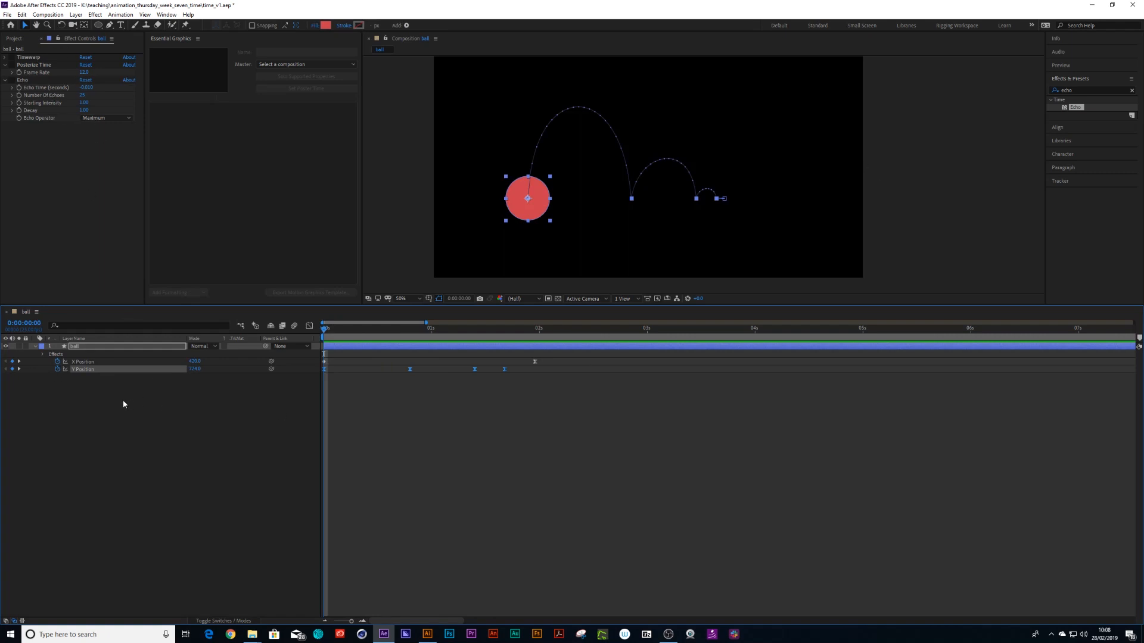
alt+click(57, 369)
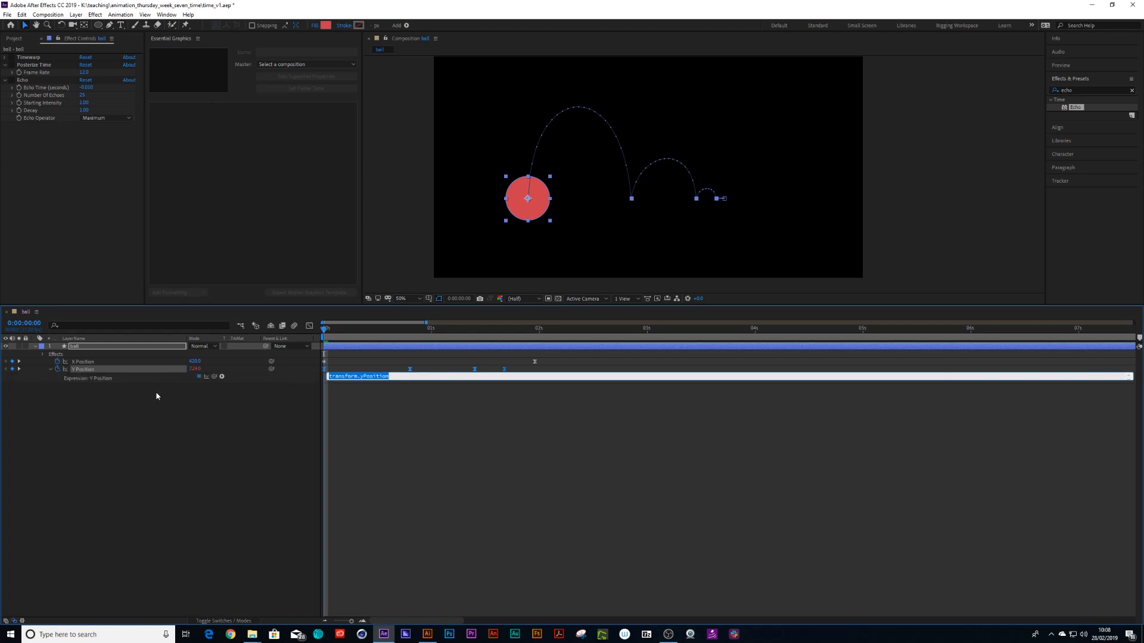
text(posterizeTime(12)
key(Return)
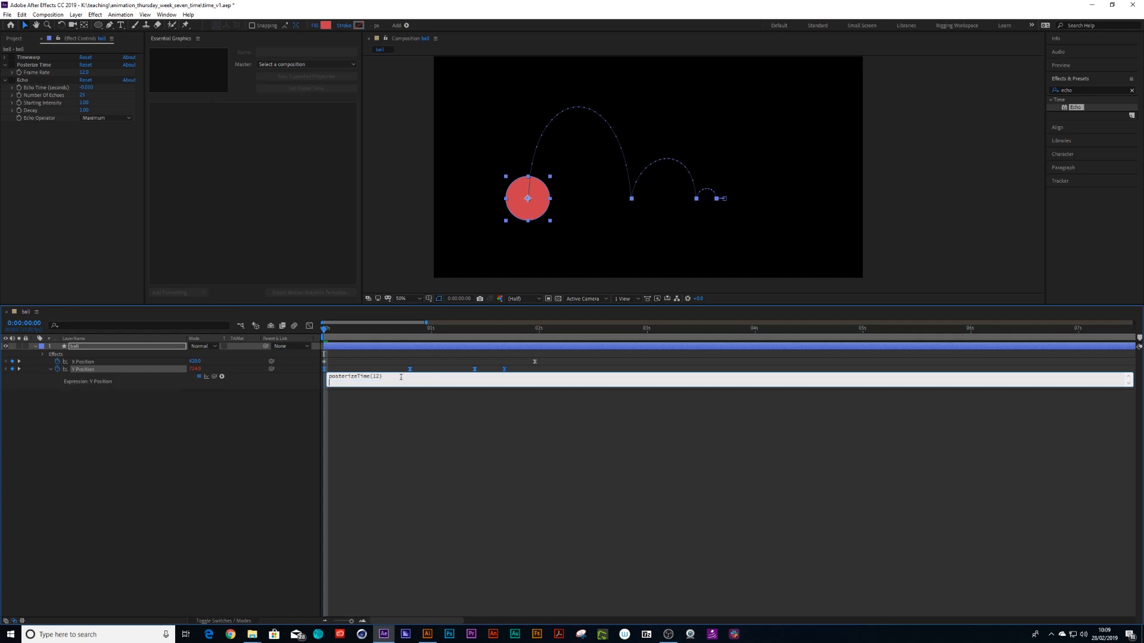
text(value)
drag(366, 331, 300, 343)
key(space)
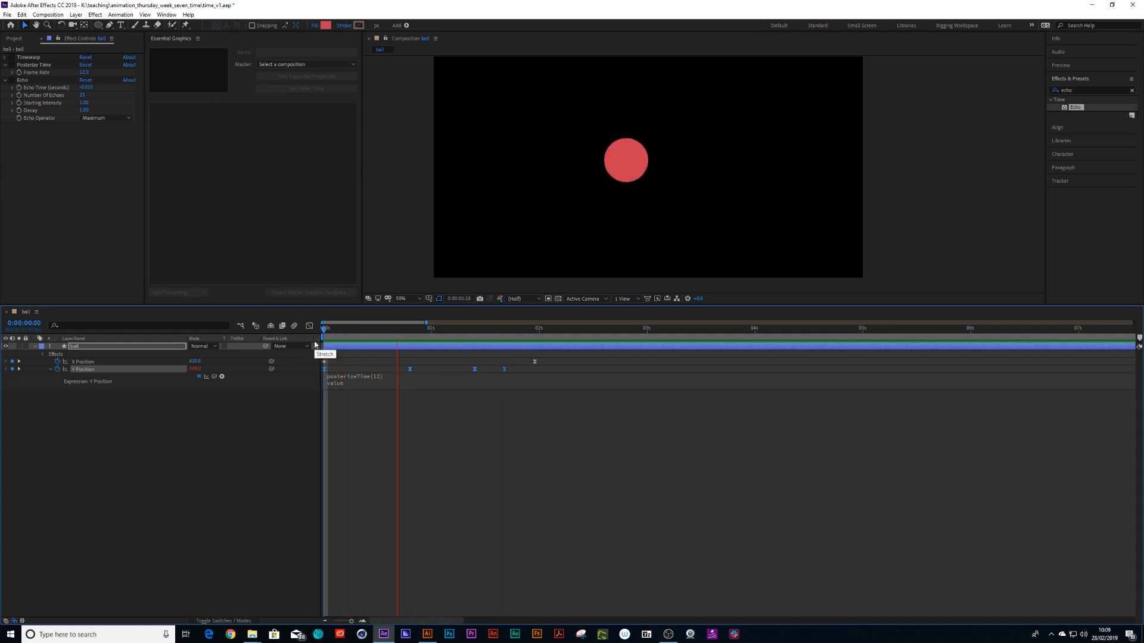
mouse_move(370, 334)
mouse_down()
mouse_move(415, 337)
mouse_move(376, 337)
mouse_up()
Step: Give the X Position the same posterizeTime(12) and value expression as the Y Position and replay the bounce
click(341, 378)
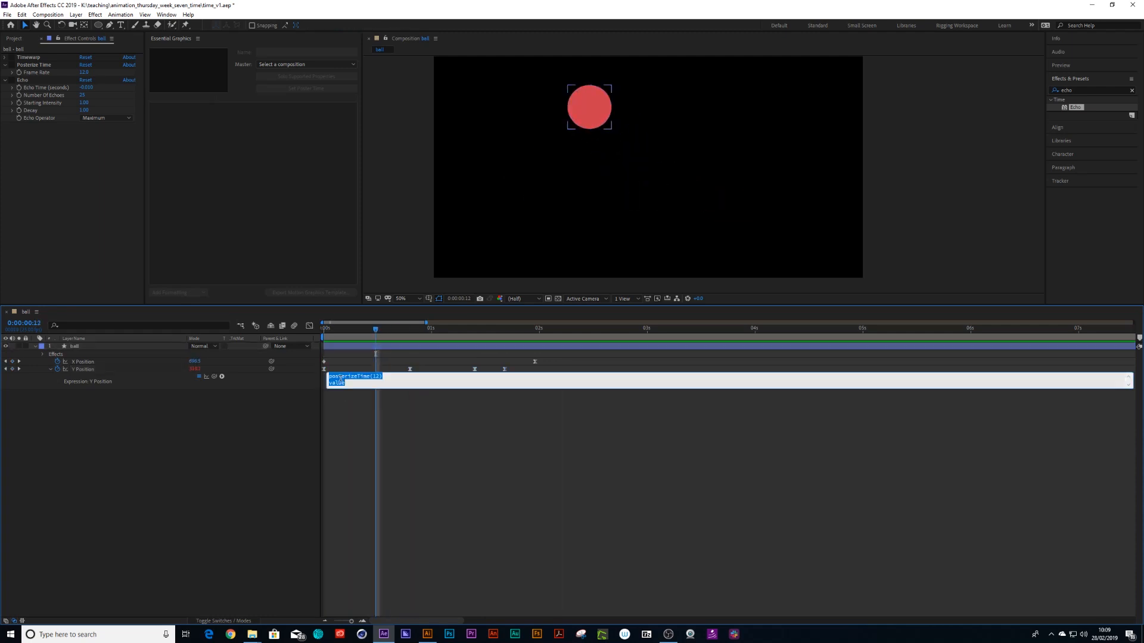
alt+click(57, 362)
text(value)
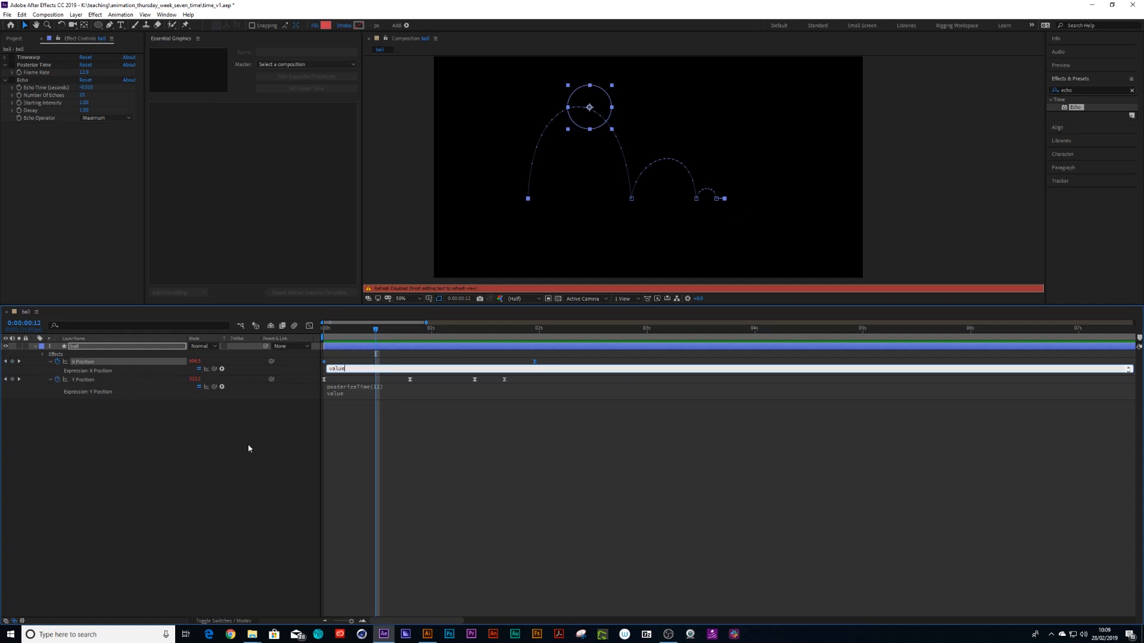
click(356, 477)
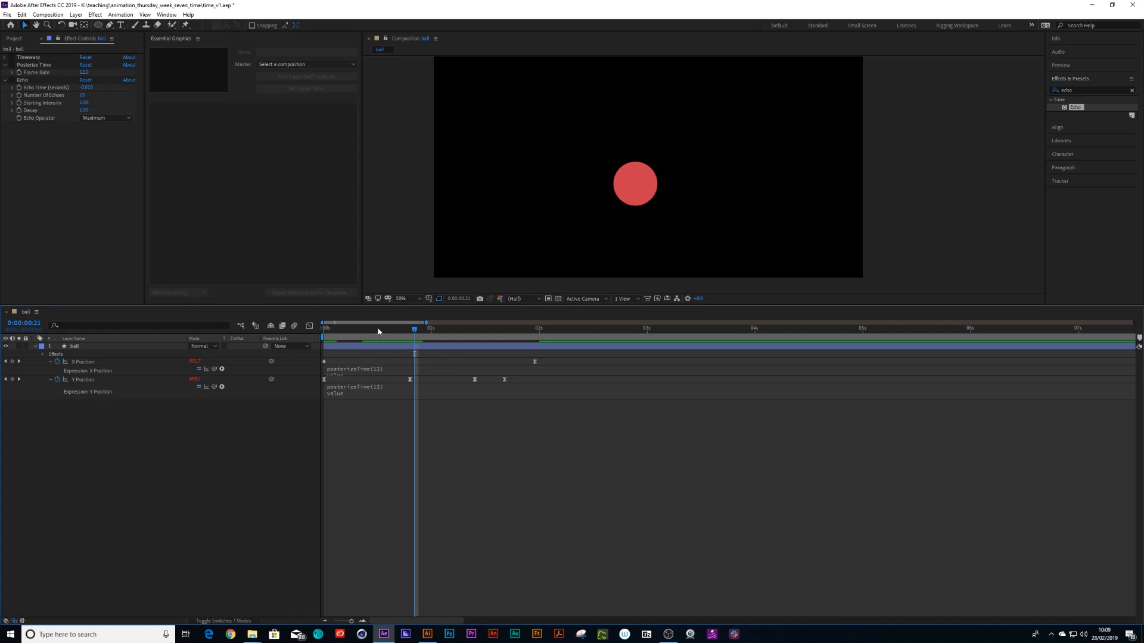
key(space)
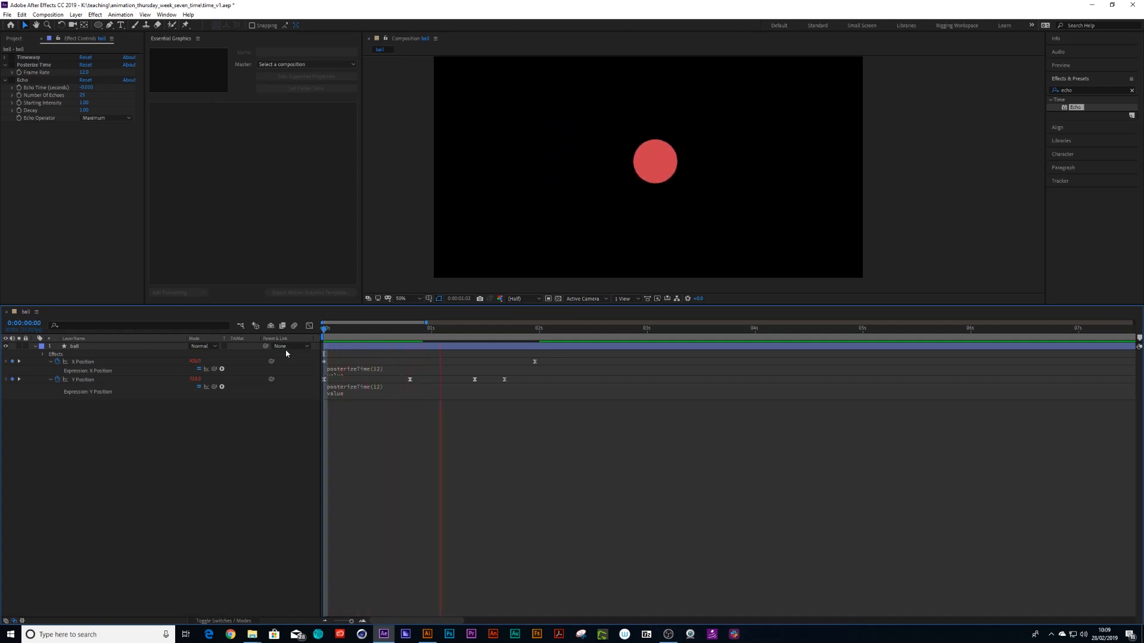
click(371, 328)
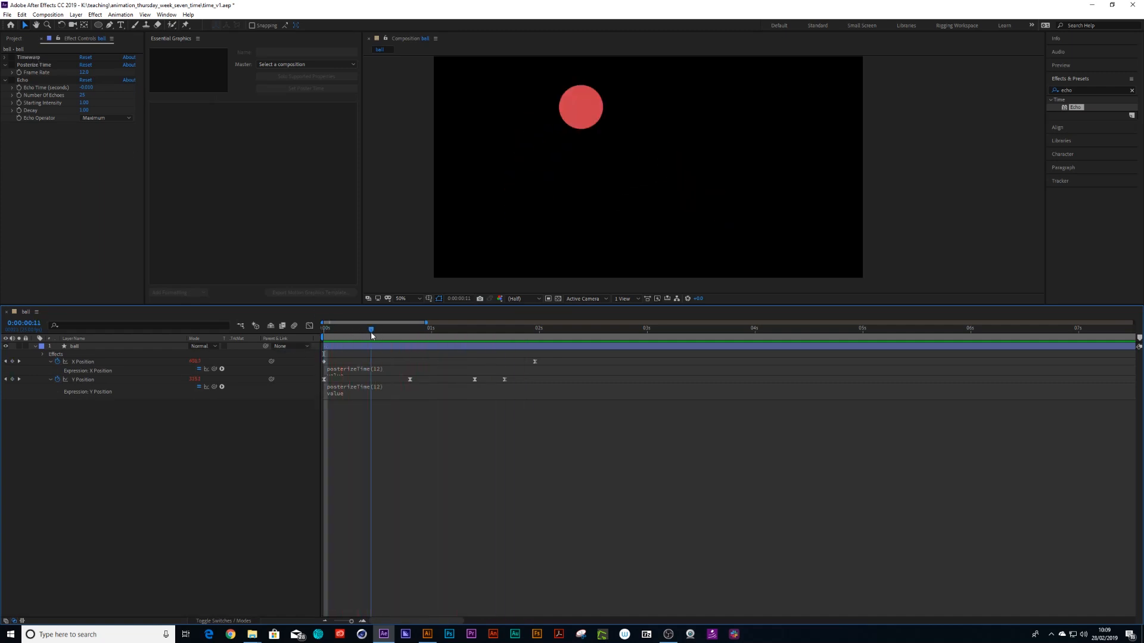
Step: Compare the bounce with the X and Y Position expressions disabled and re-enabled, scrubbing to 0:00:01:02
click(337, 370)
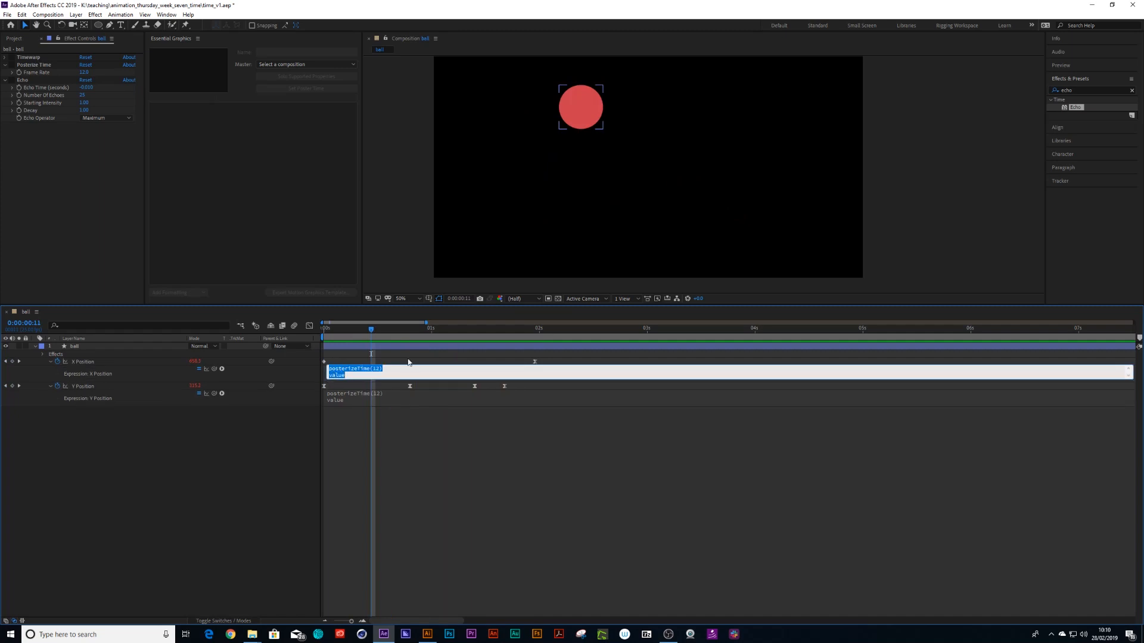
click(197, 368)
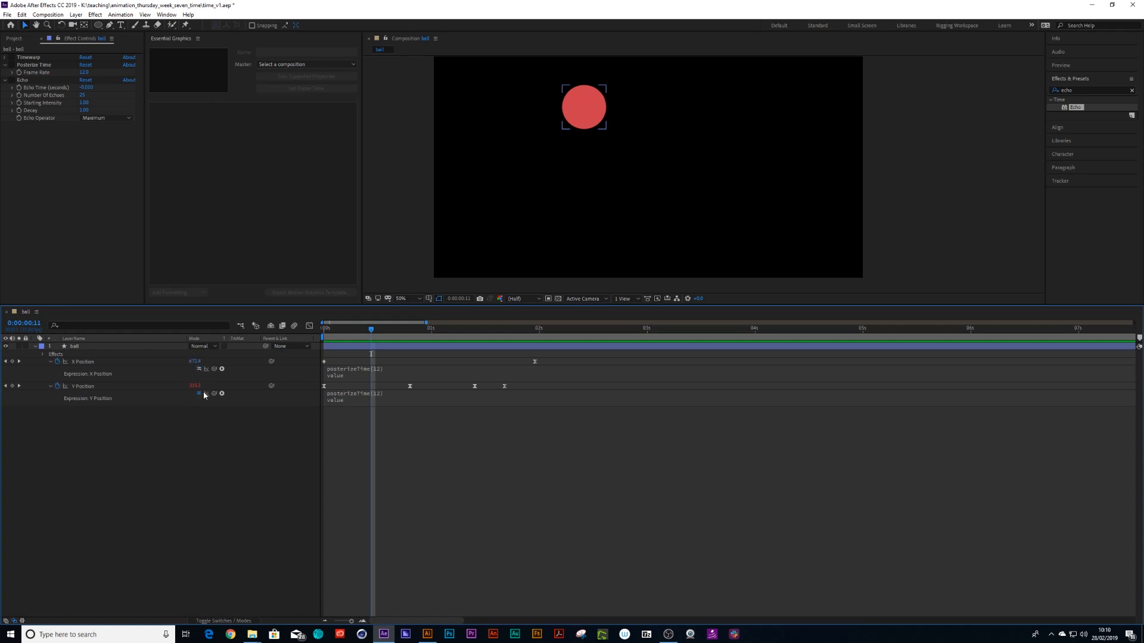
click(199, 393)
drag(371, 338, 333, 348)
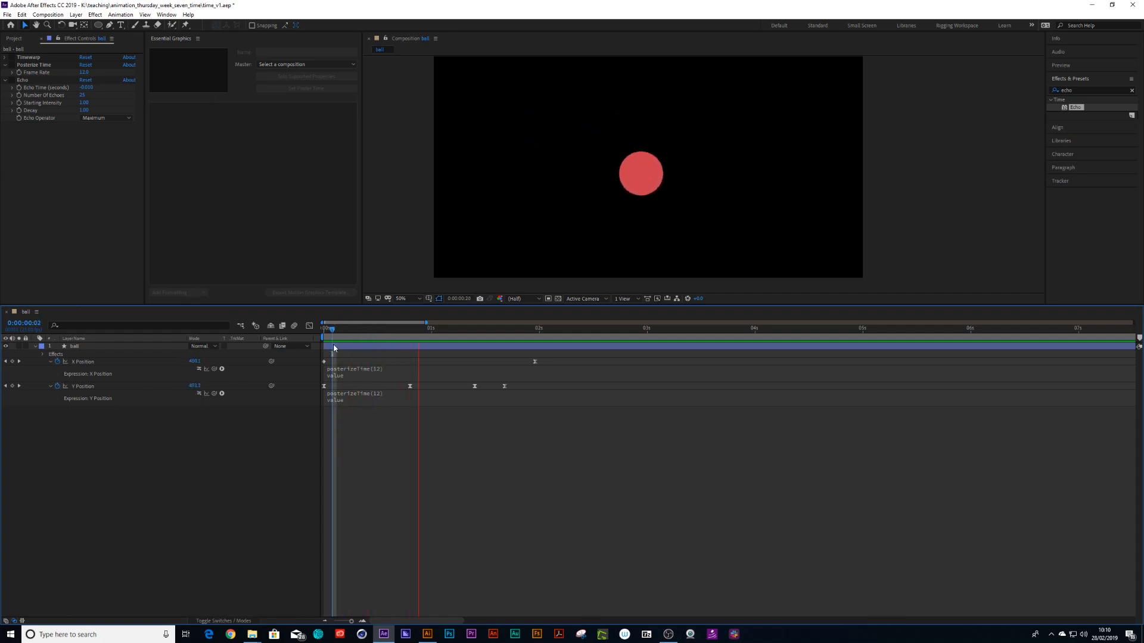
click(393, 332)
click(198, 368)
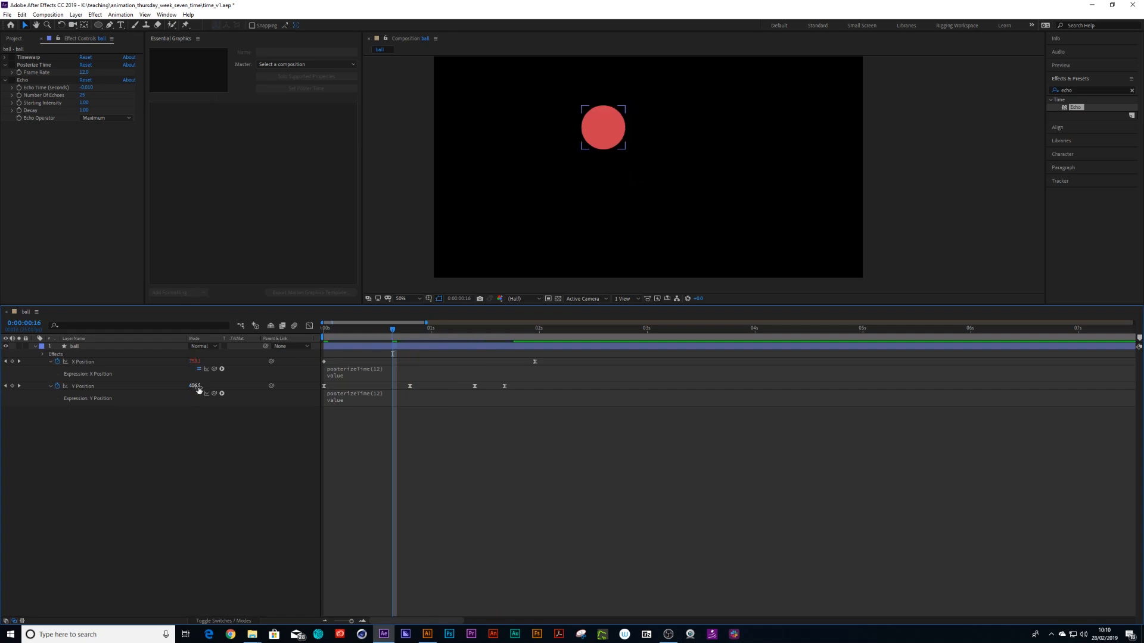
click(199, 393)
drag(392, 329, 440, 335)
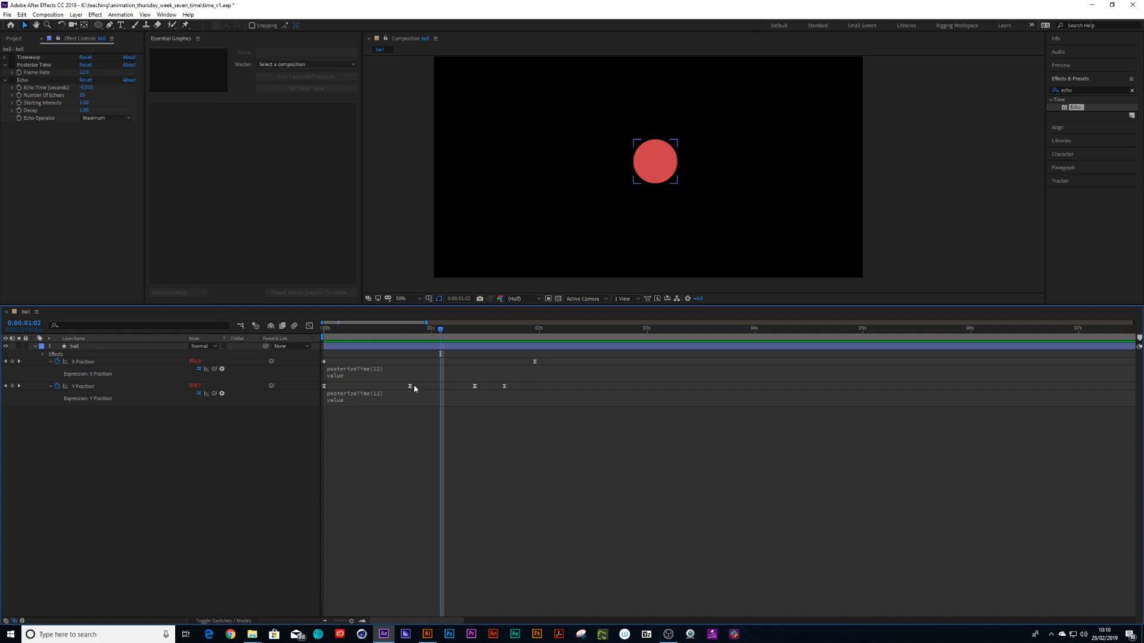
Step: Disable the expressions on both X and Y Position and move back to frame 0
click(199, 369)
click(199, 393)
drag(406, 330, 301, 351)
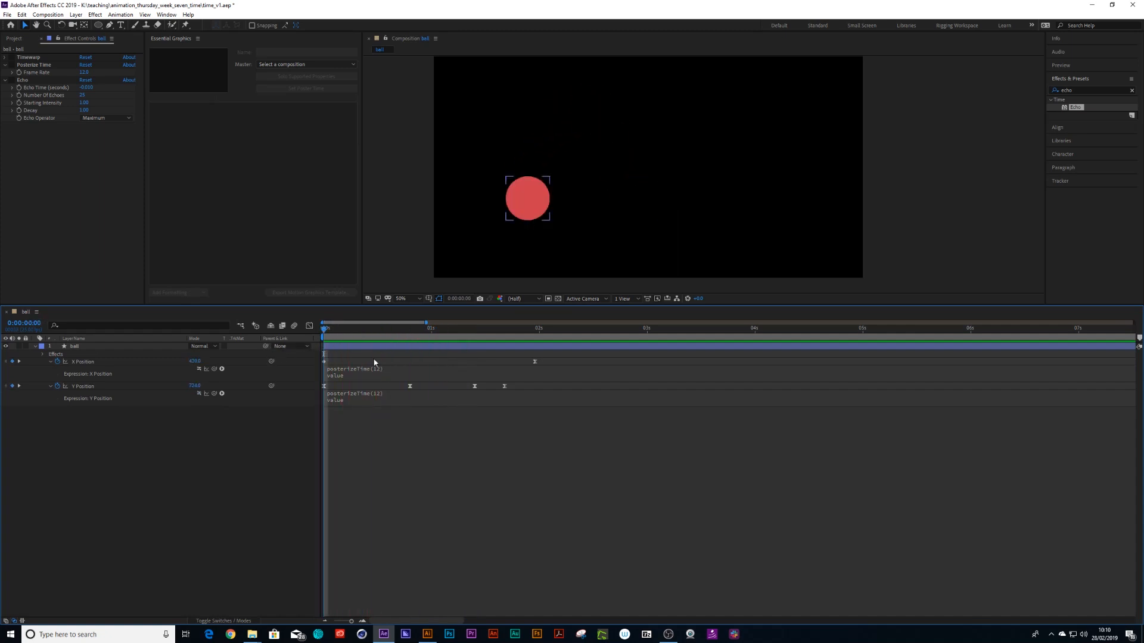
Step: Switch the X and Y Position expressions on and off once more, then collapse and select the ball layer
click(200, 369)
click(200, 393)
click(199, 369)
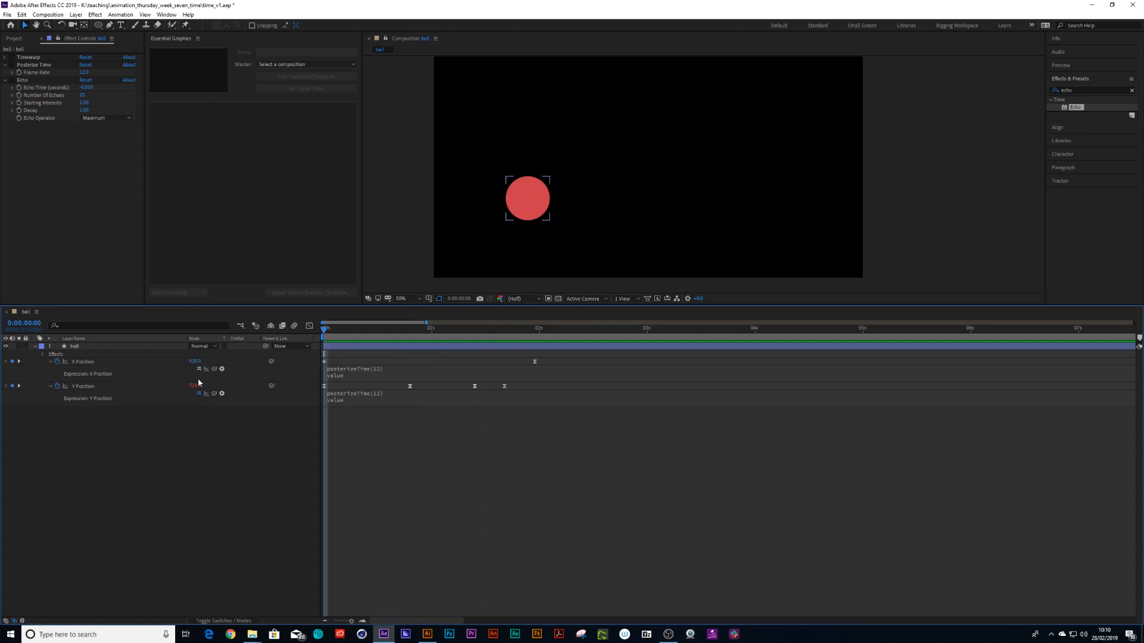
click(35, 346)
click(71, 347)
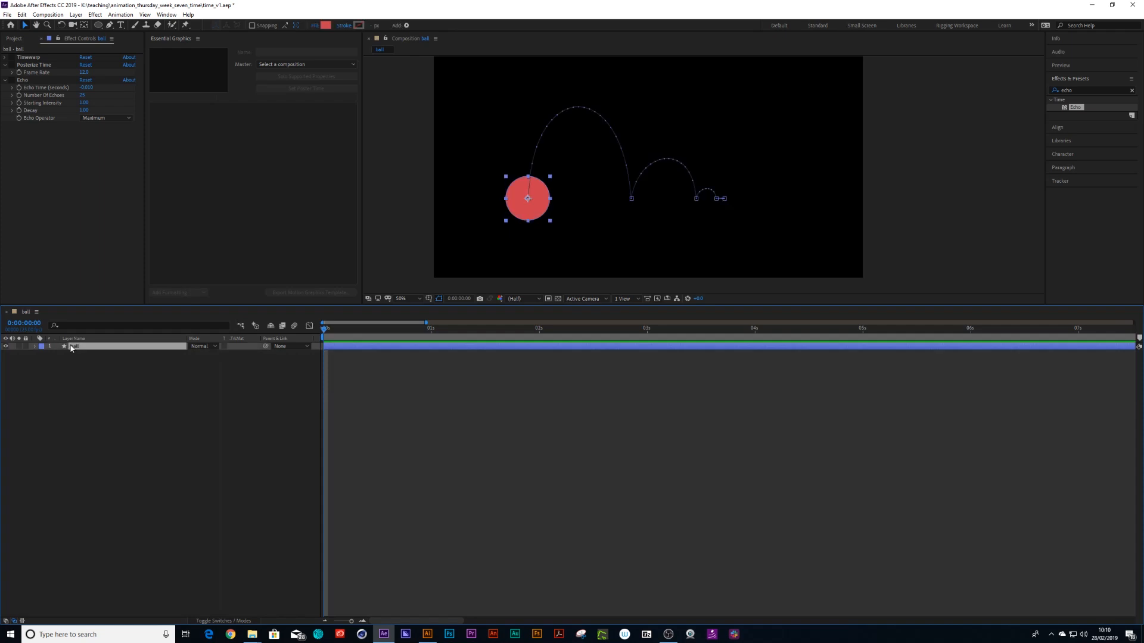
Step: Pre-compose the ball layer into a new composition named ball_animation, moving all attributes into it
key(ctrl+shift+c)
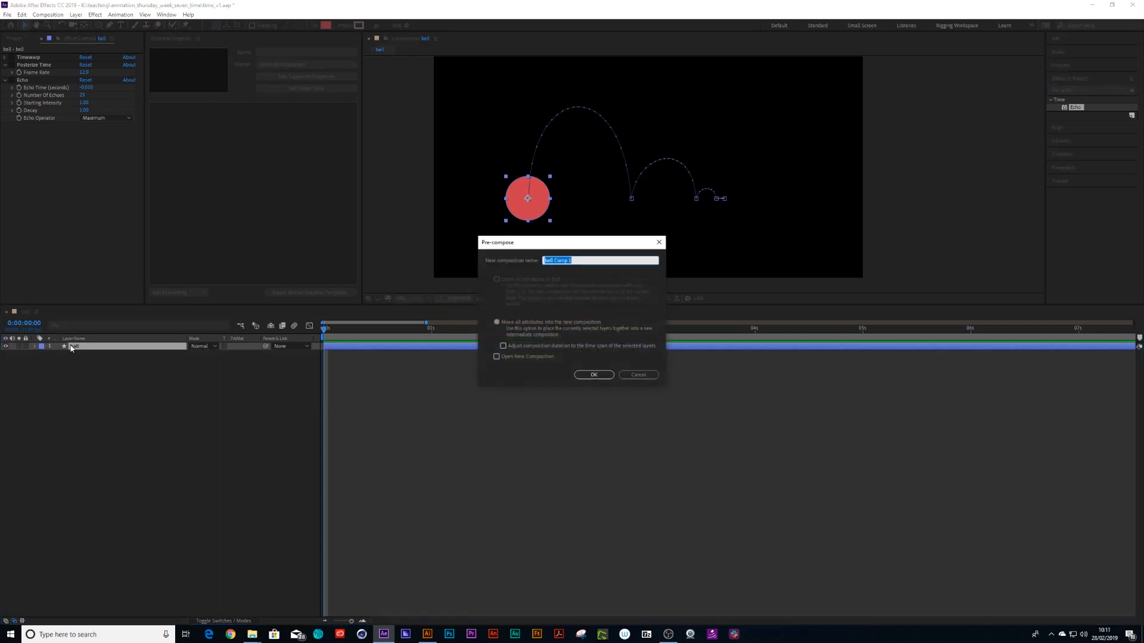
text(vb)
text(ball_animation)
click(593, 374)
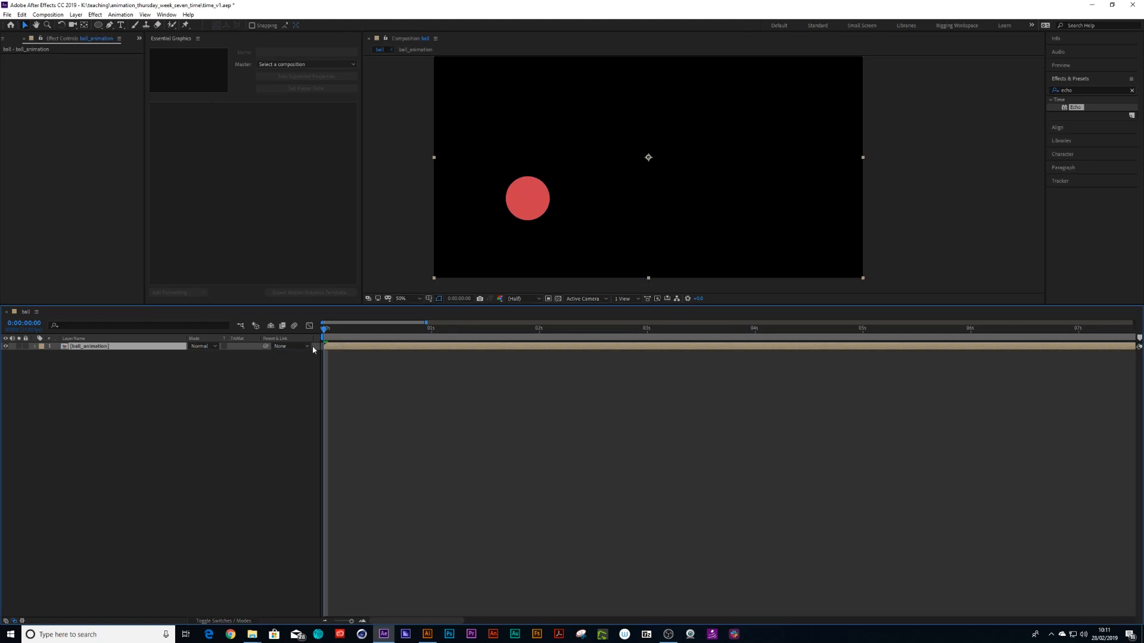
Step: Enable time remapping on the ball_animation layer and show the whole time span with both Time Remap keyframes
right_click(345, 351)
mouse_move(377, 404)
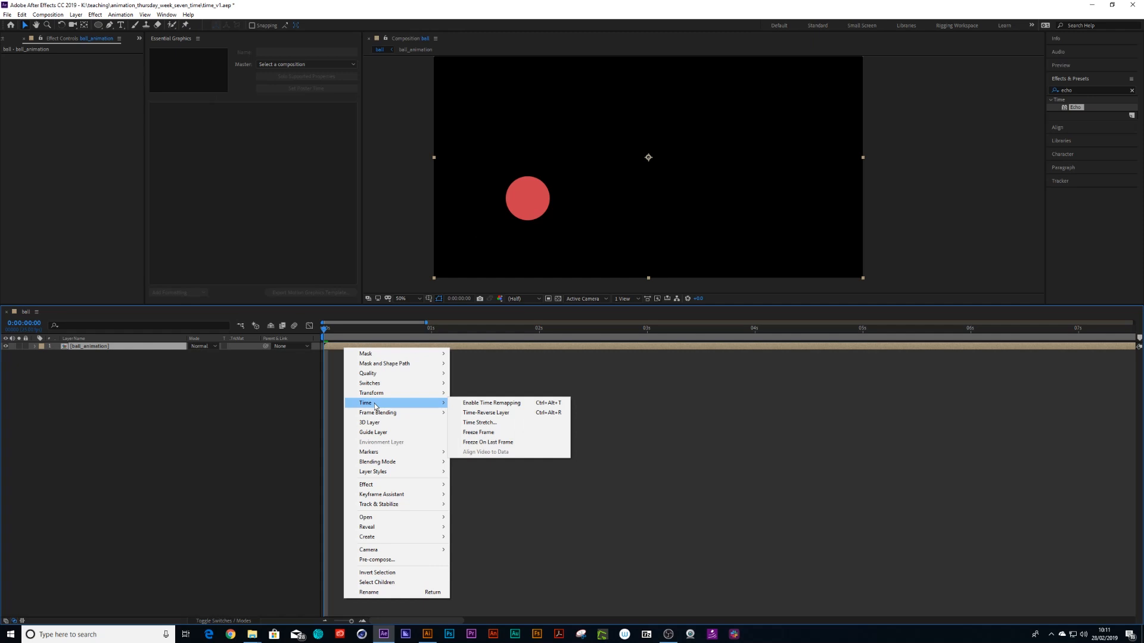
click(483, 408)
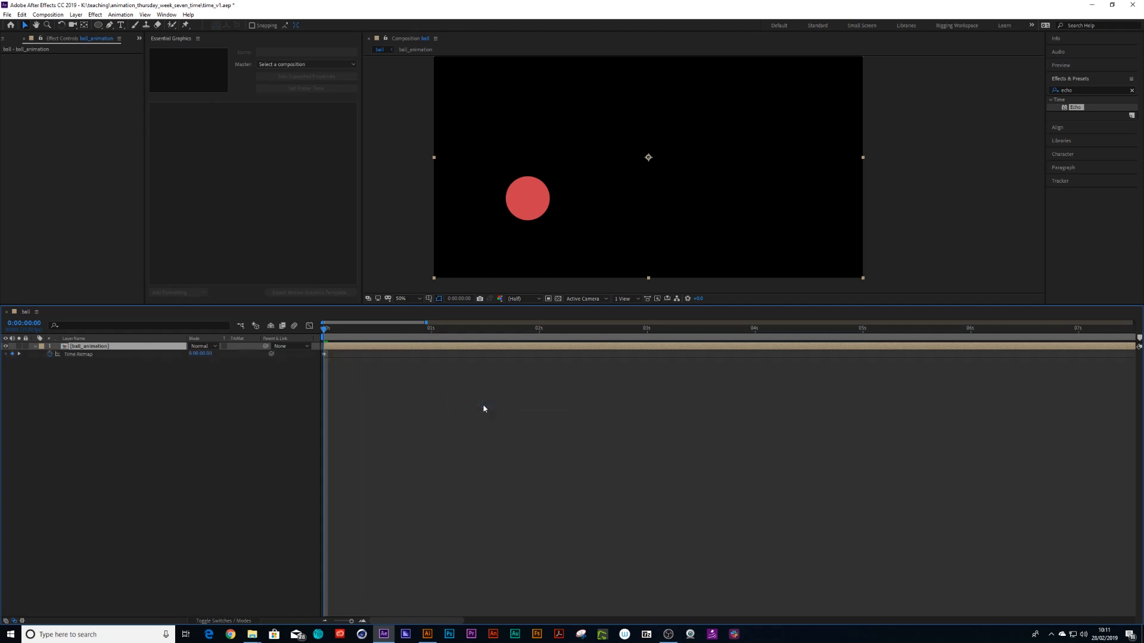
key(minus)
key(minus)
key(minus)
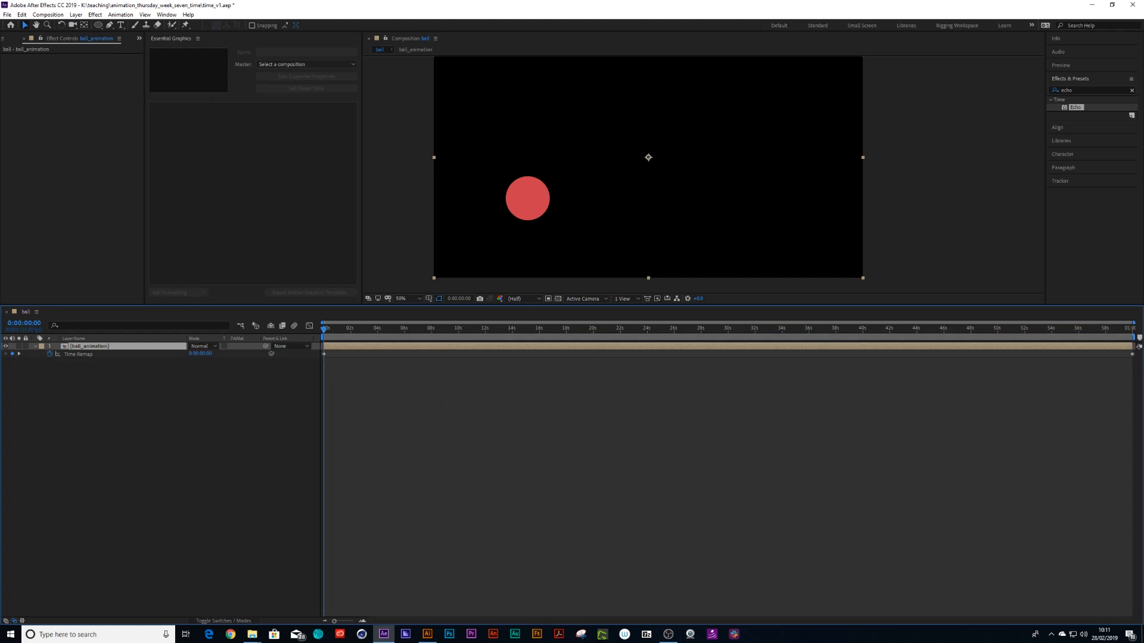
drag(329, 335, 184, 360)
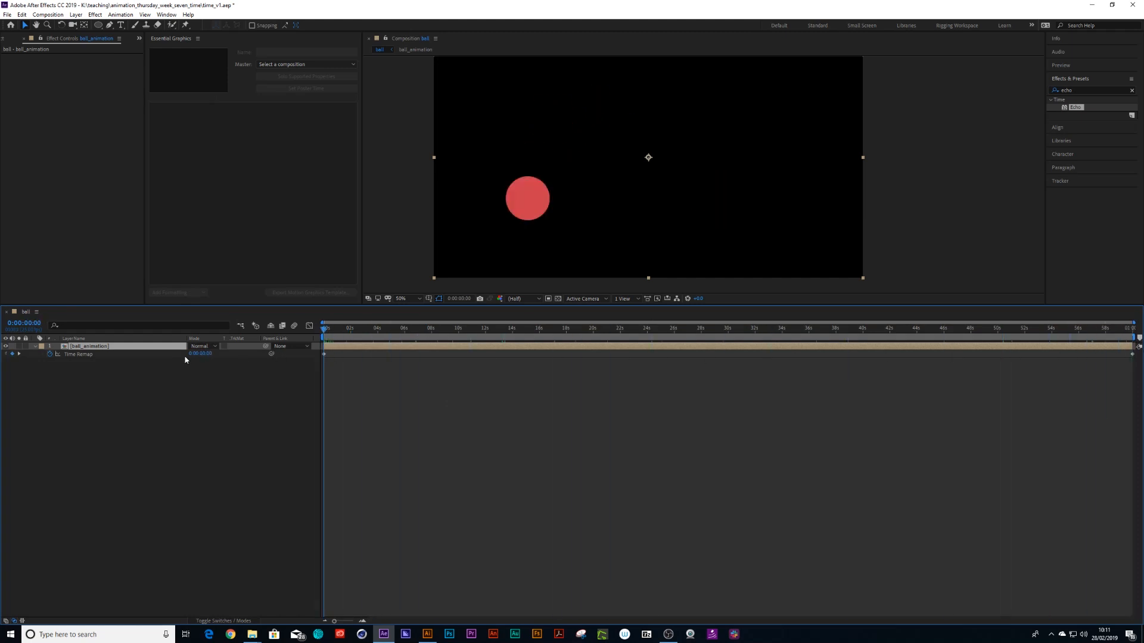
Step: Open the ball_animation composition, reveal the ball's keyframes and move the current time to the last bounce keyframe at 0:00:01:24
double_click(72, 349)
click(68, 347)
key(u)
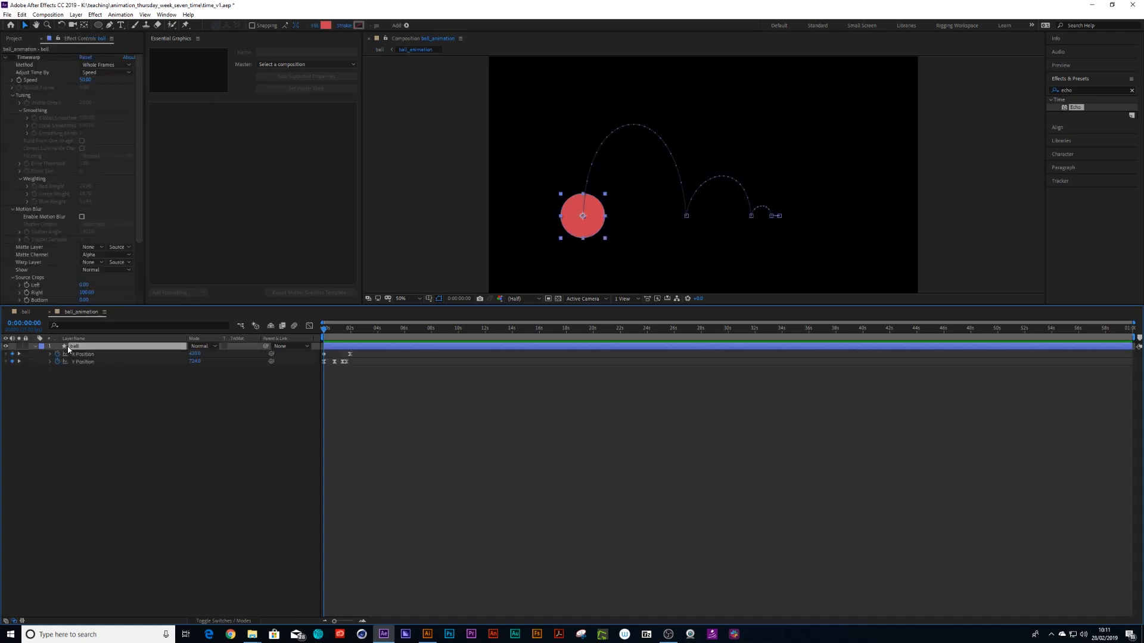
key(equal)
key(equal)
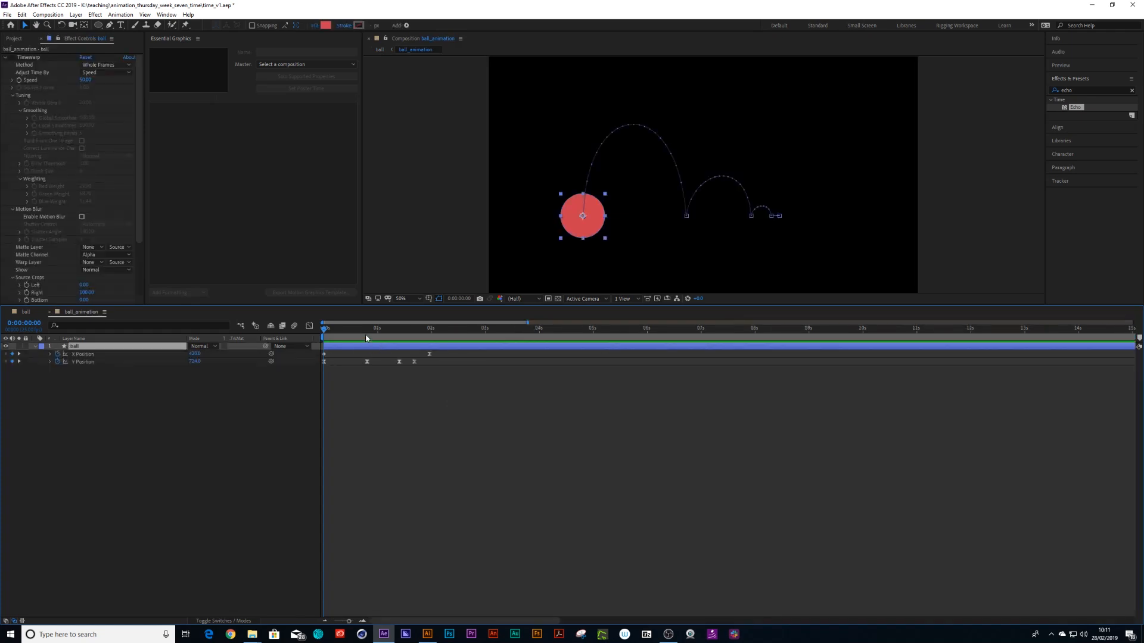
drag(368, 331, 433, 344)
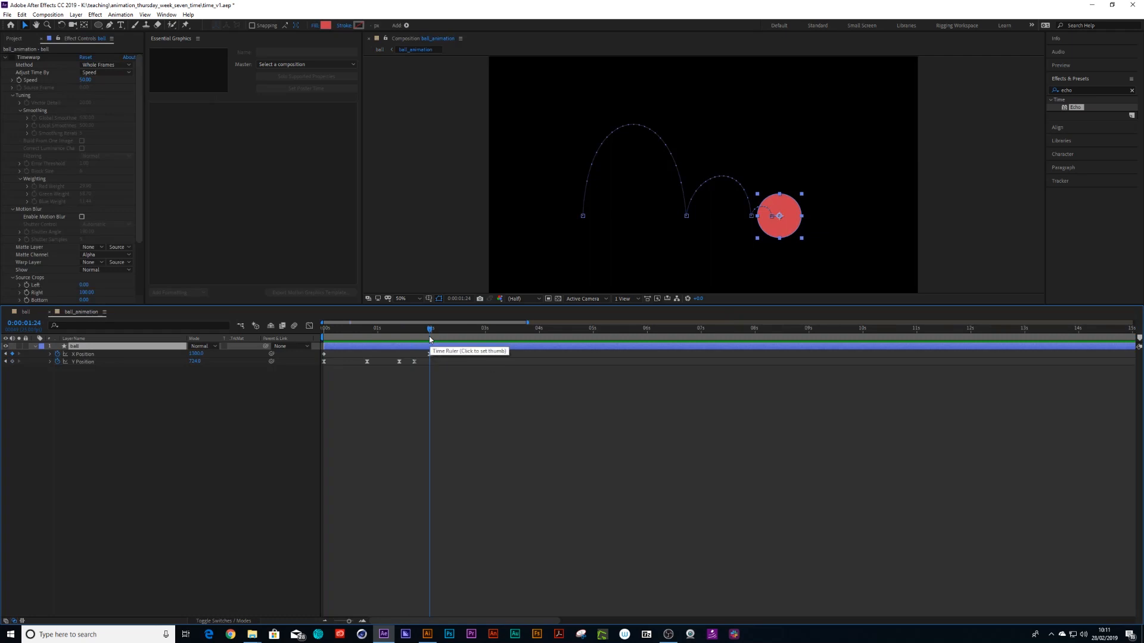
Step: Back in the ball composition, add a Time Remap keyframe at 0:00:01:24 and delete the one at the layer's end
click(26, 312)
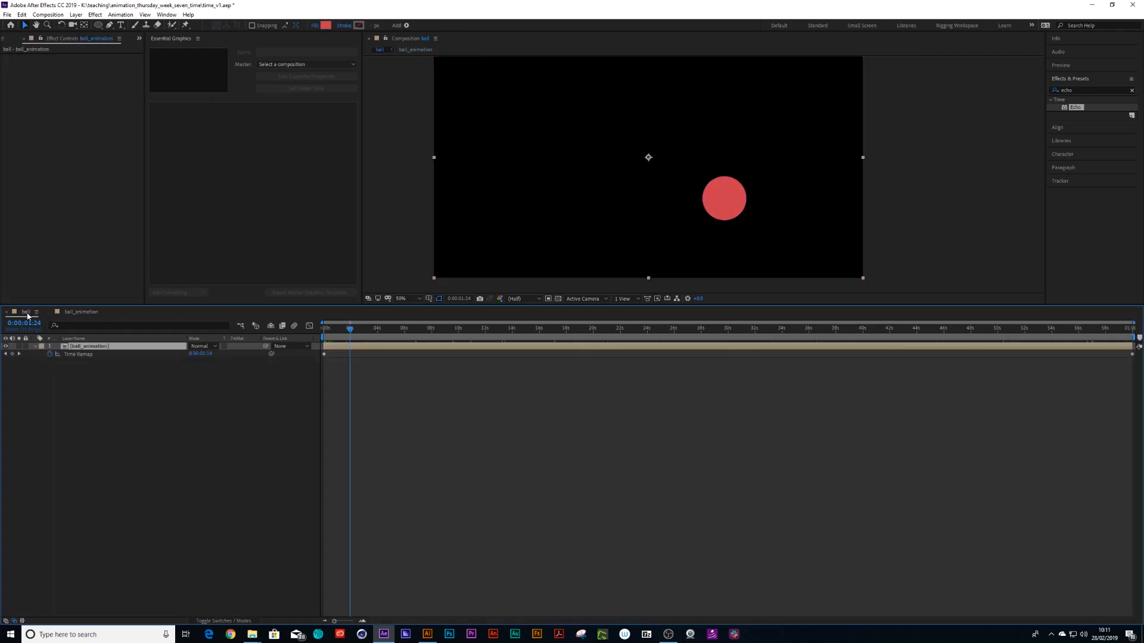
click(12, 354)
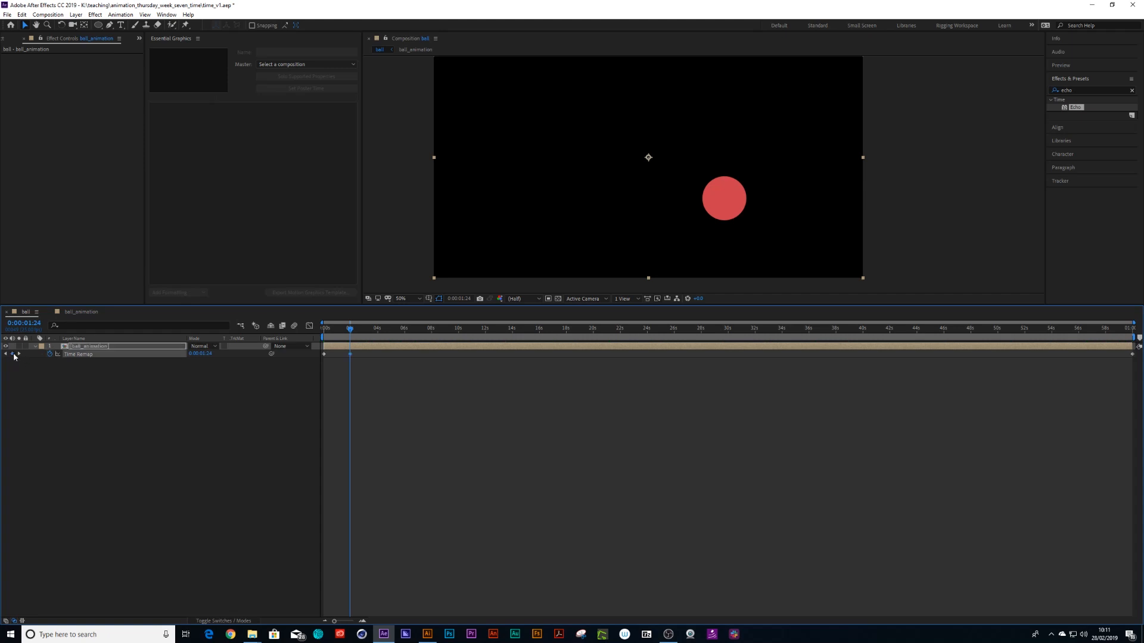
drag(1118, 368, 1138, 353)
key(Delete)
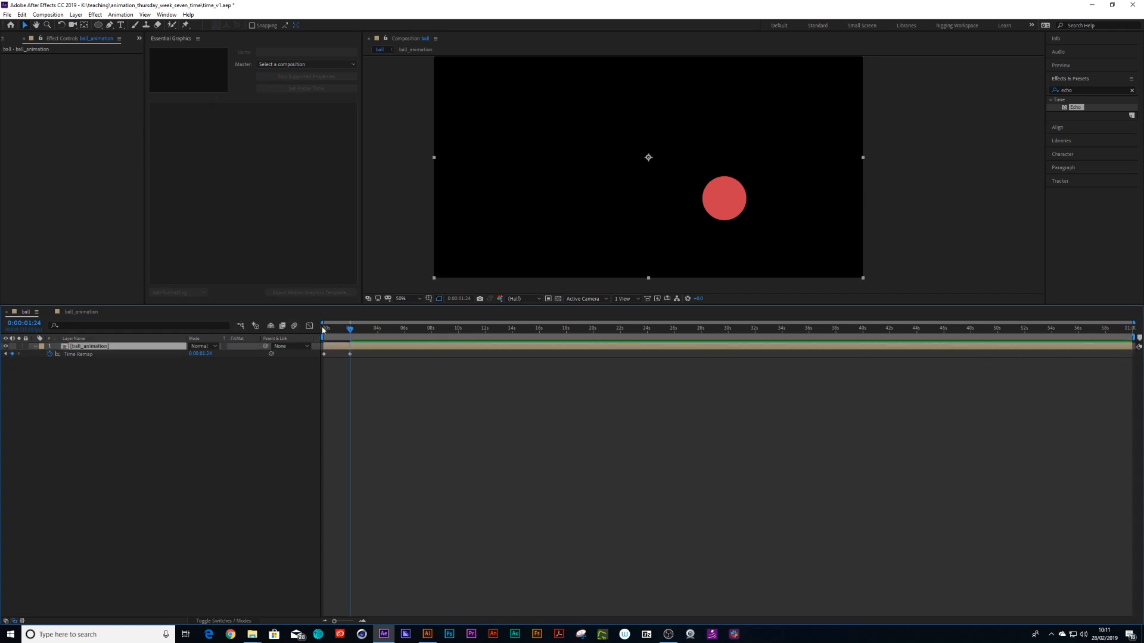
Step: Preview the time-remapped bounce from the first frame
key(Home)
key(space)
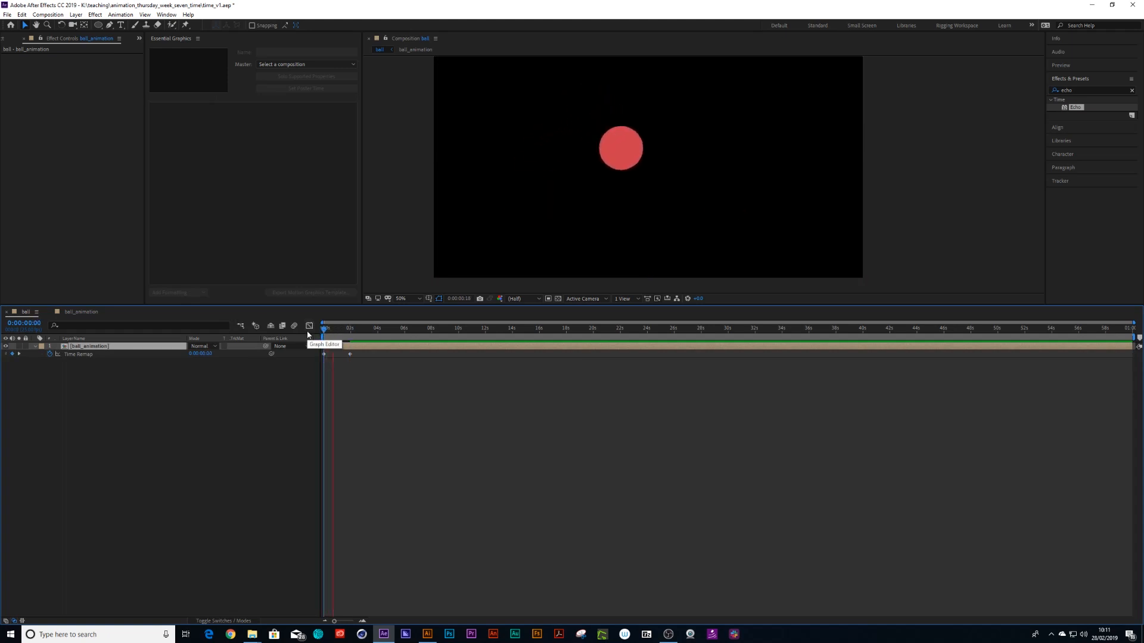
key(space)
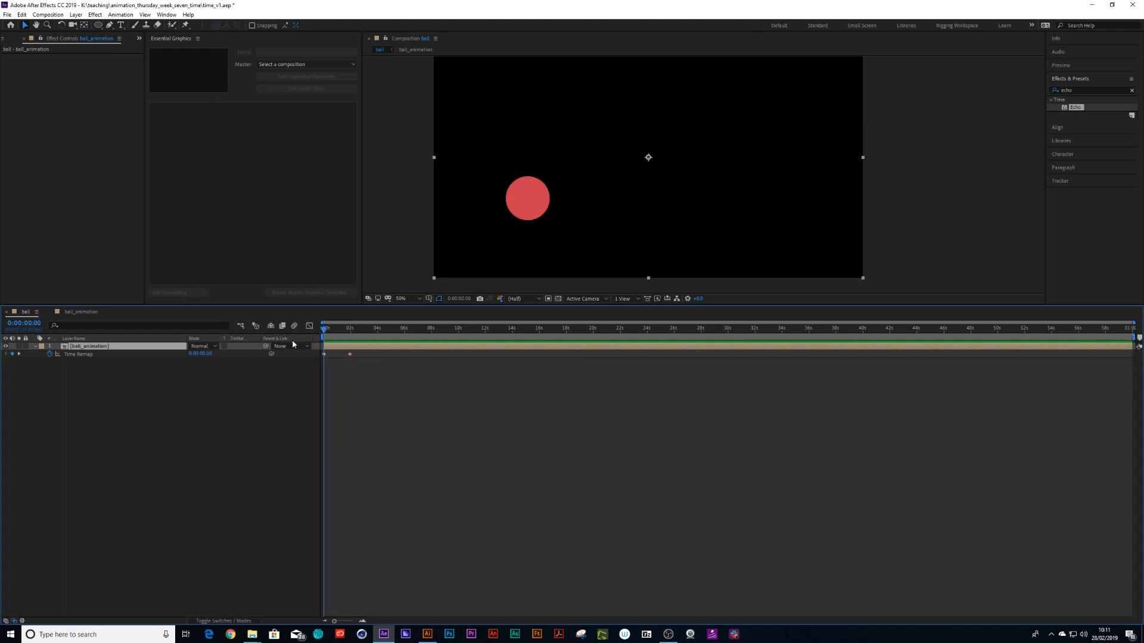
Step: Try slowing the bounce by moving the second Time Remap keyframe to just before 6 seconds, then undo the move
key(=)
key(=)
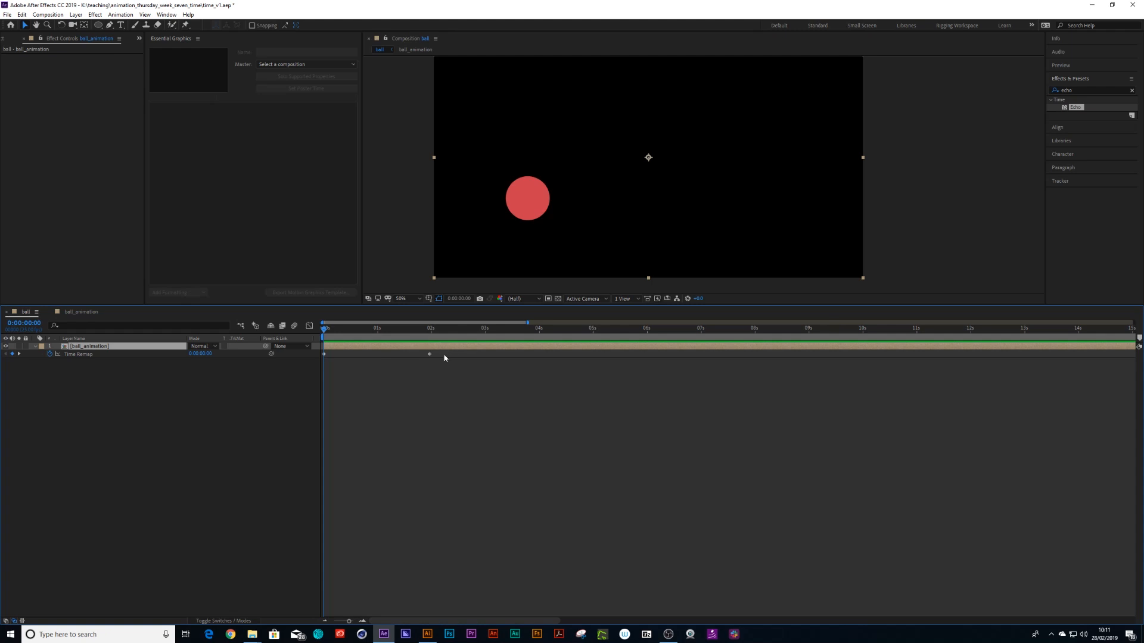
click(429, 355)
mouse_move(429, 356)
drag(429, 355, 473, 356)
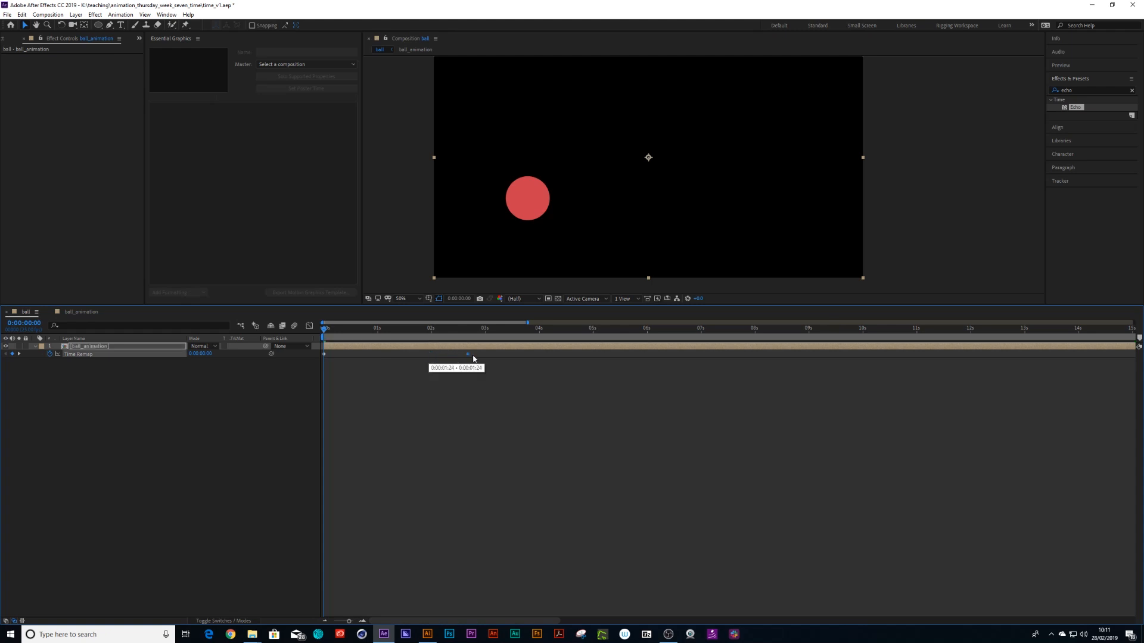
drag(634, 356, 635, 355)
key(space)
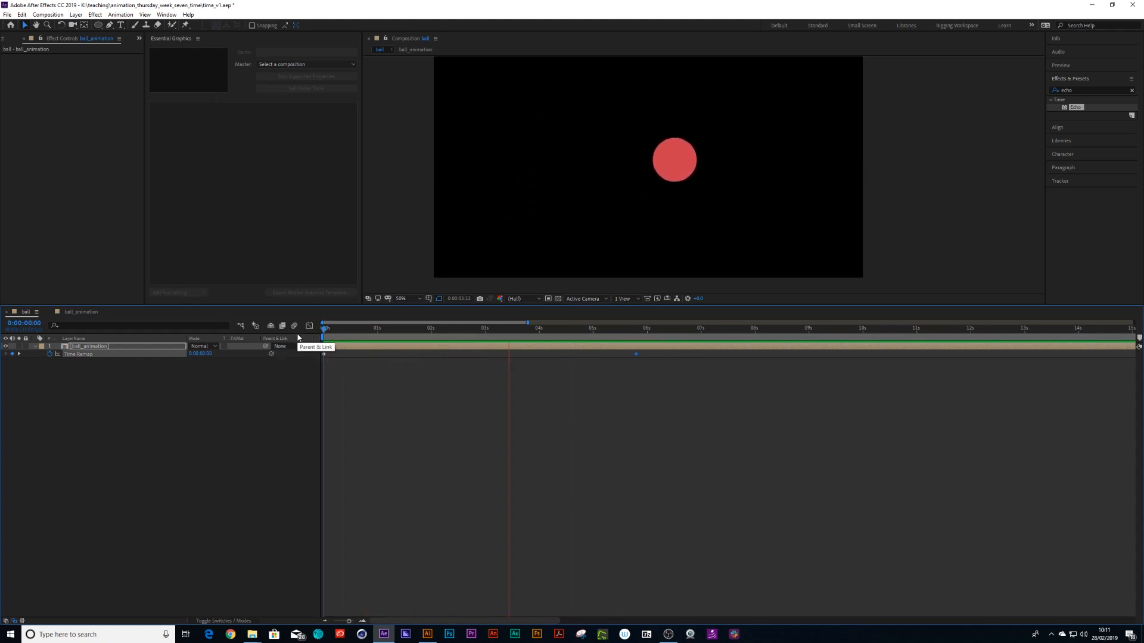
click(480, 332)
key(ctrl+z)
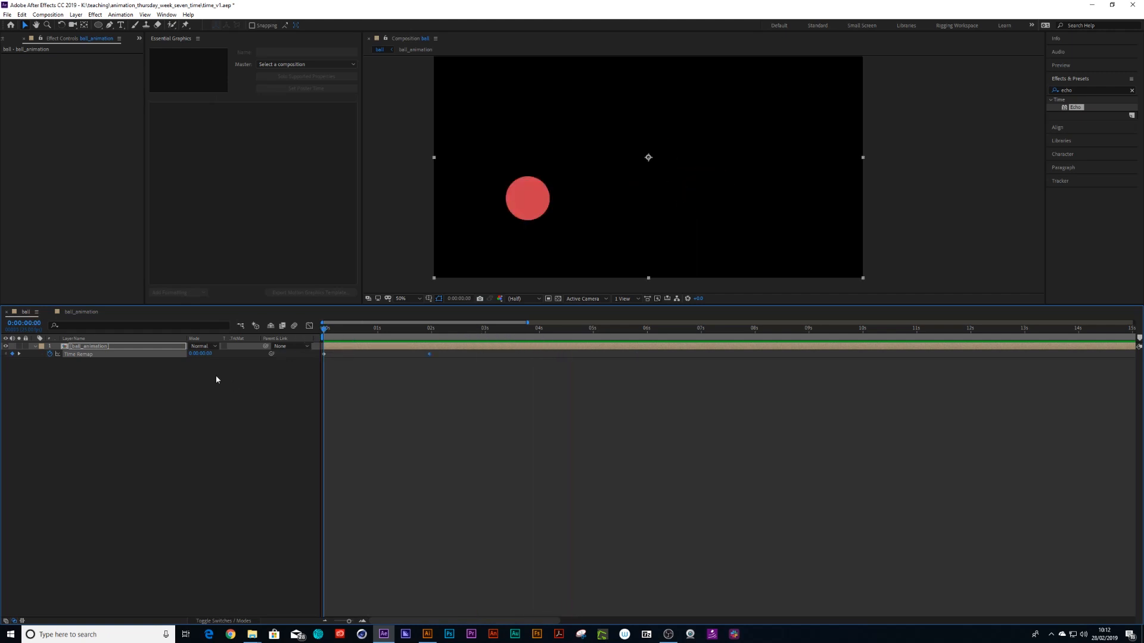
Step: Add a loopOut() expression to the layer's Time Remap property and preview the looping bounce
alt+click(50, 354)
key(BackSpace)
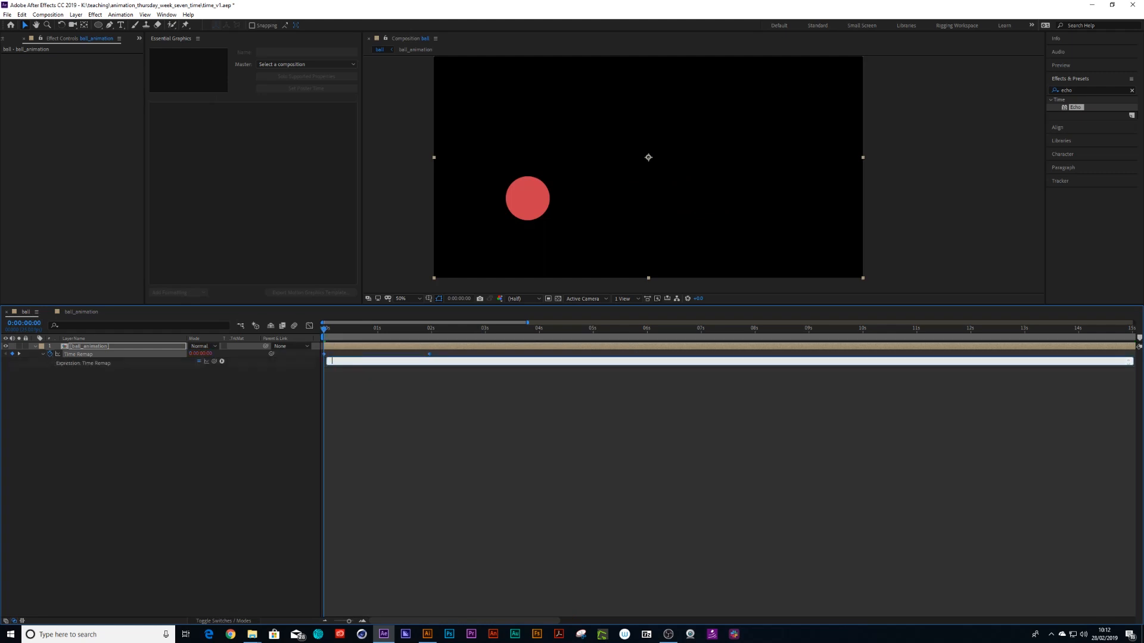
text(loopOut())
drag(353, 334, 313, 337)
key(space)
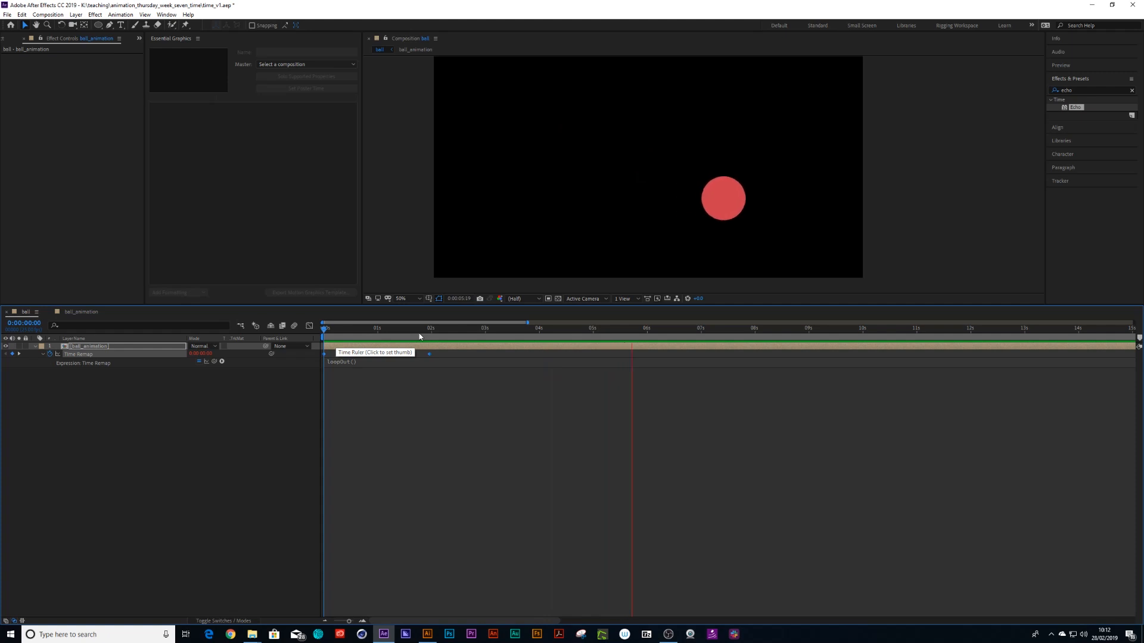
click(325, 341)
key(space)
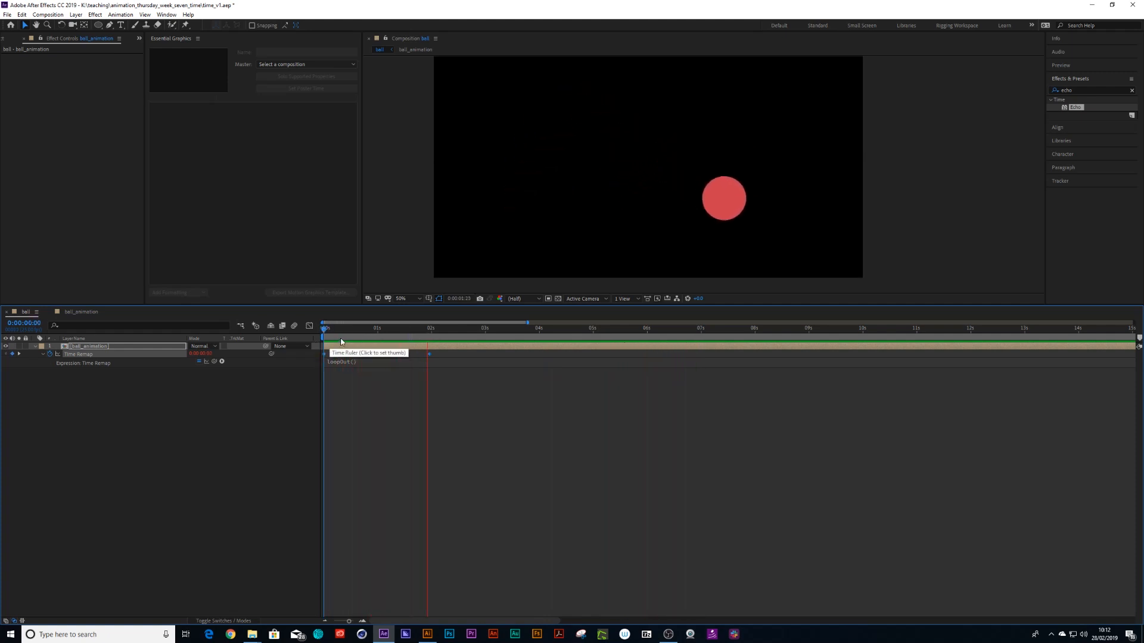
Step: Copy the second Time Remap keyframe to 0:00:03:08 to hold the ball before the loop, and replay from the first frame
drag(382, 333, 503, 374)
click(452, 373)
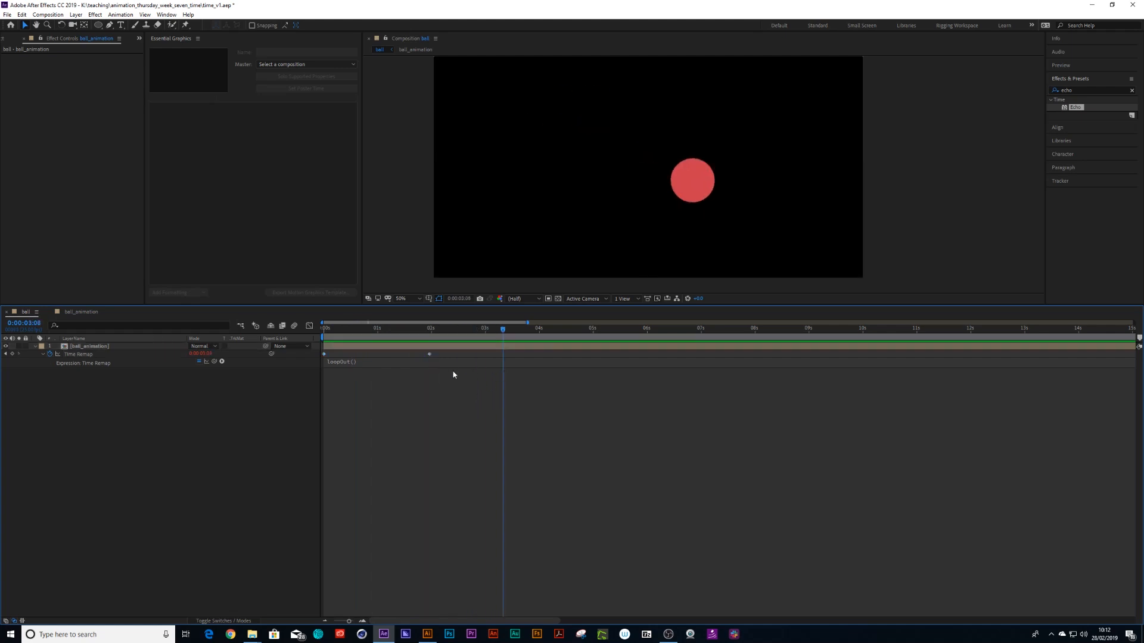
click(429, 353)
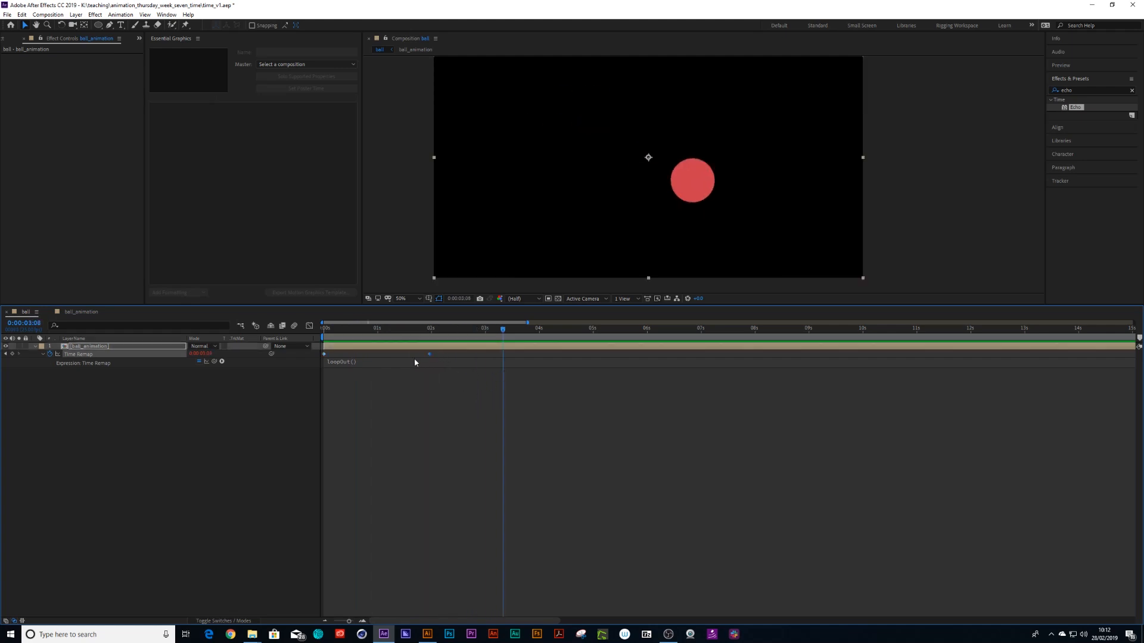
key(ctrl+v)
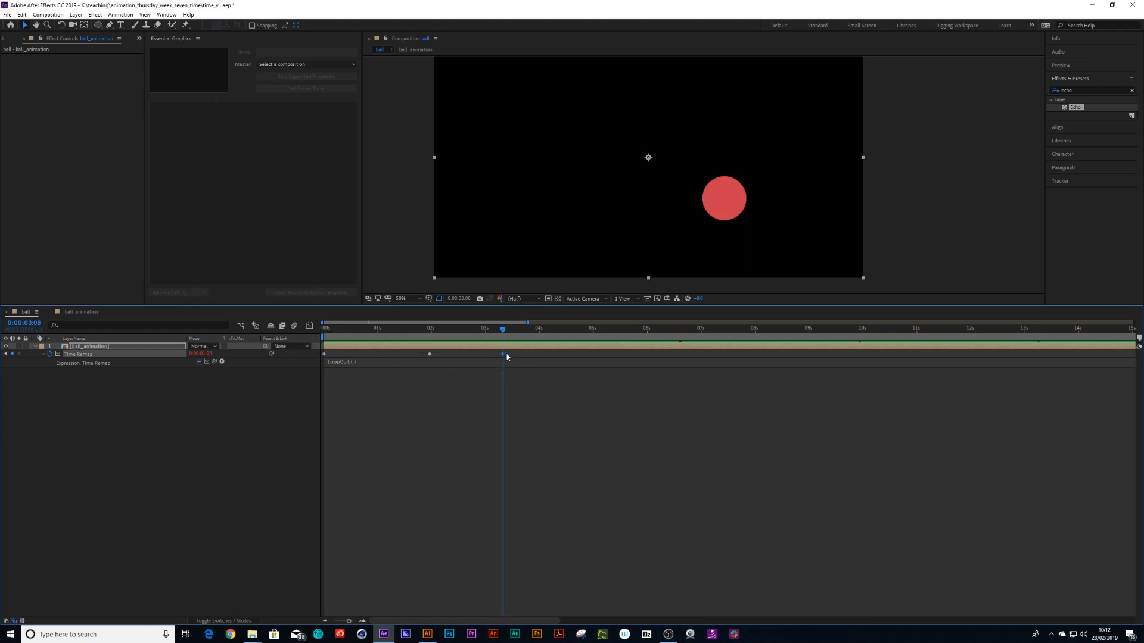
drag(504, 331, 480, 331)
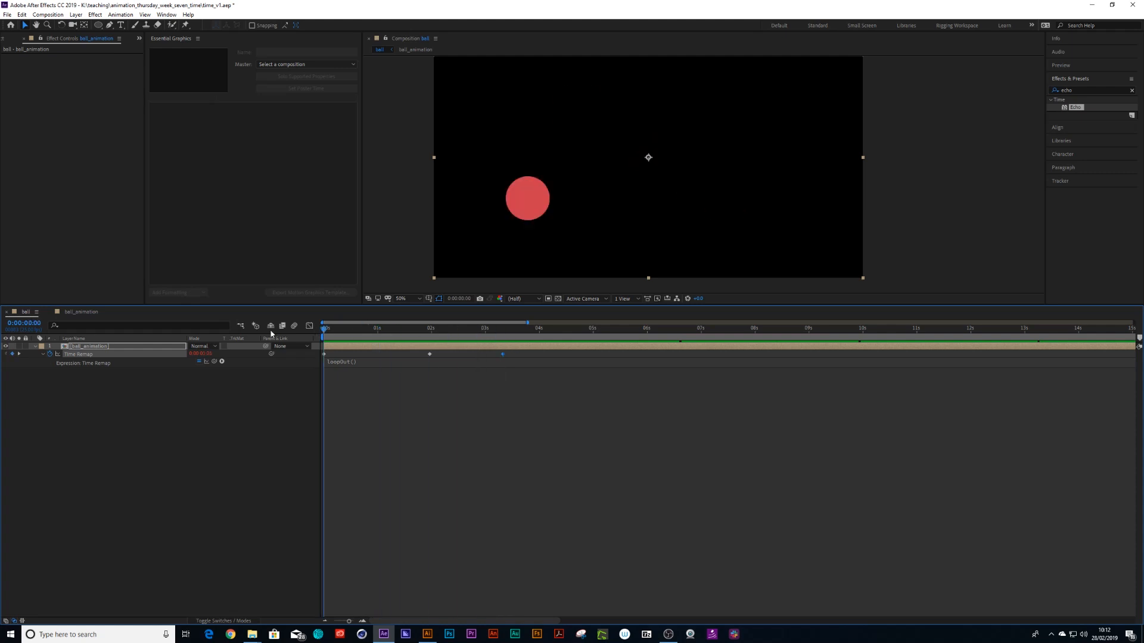
key(Home)
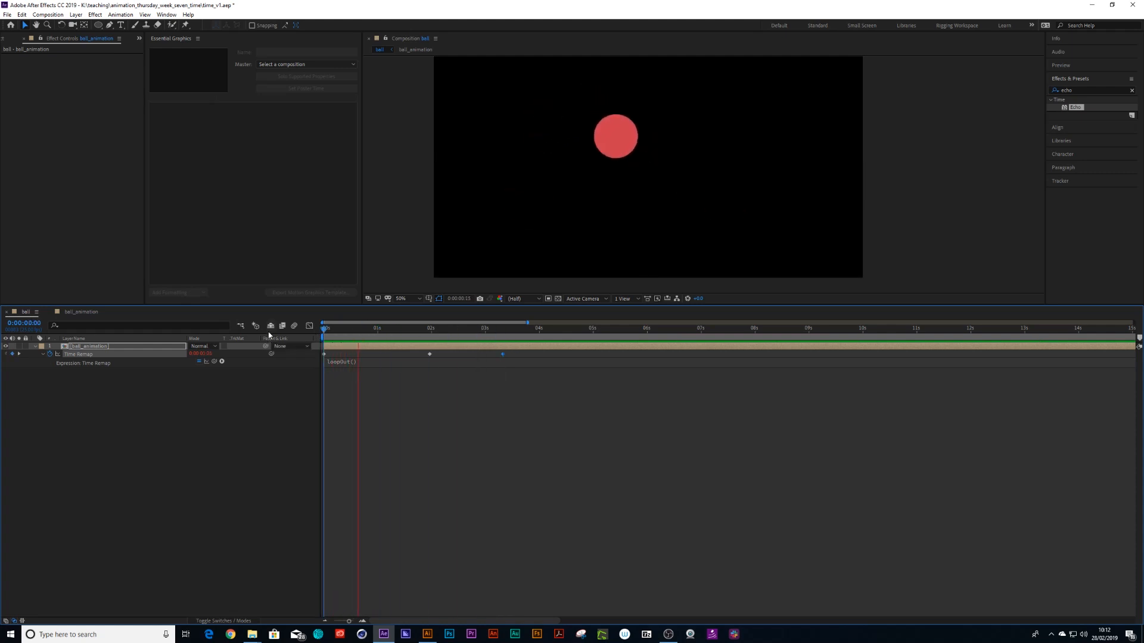